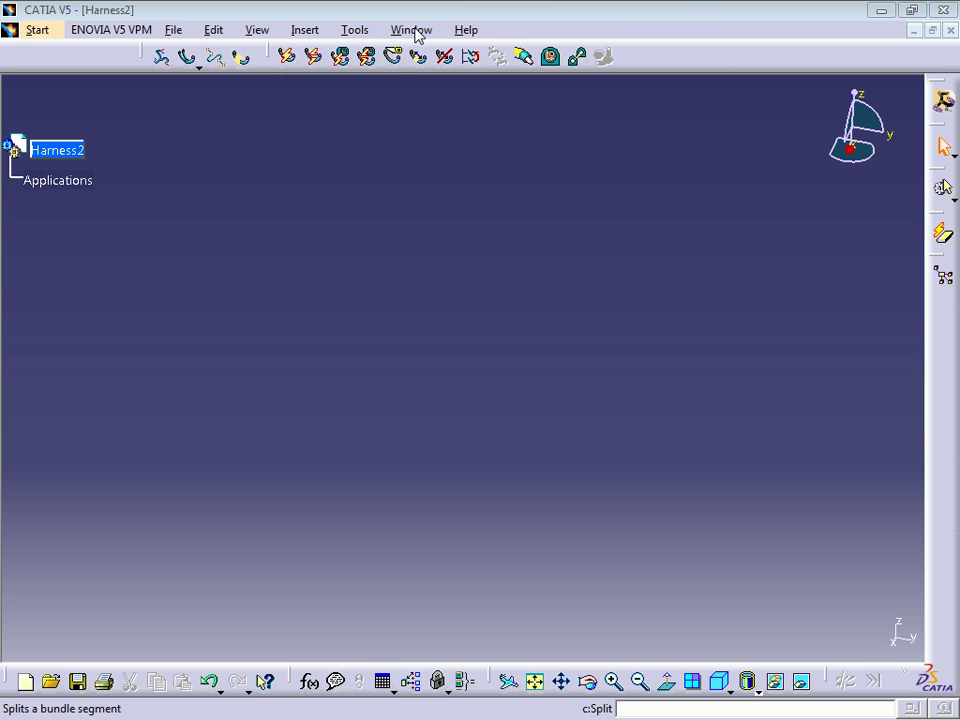
Step: Create a new Product document with part number harnes3
{"action": "left_click", "coordinate": [172, 32]}
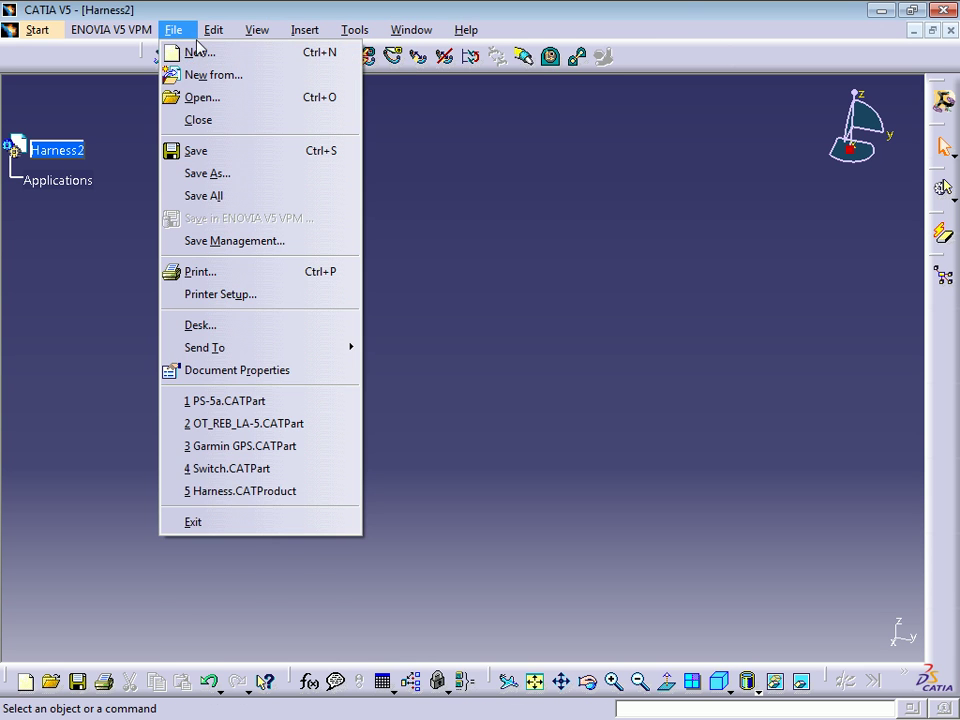
{"action": "left_click", "coordinate": [200, 52]}
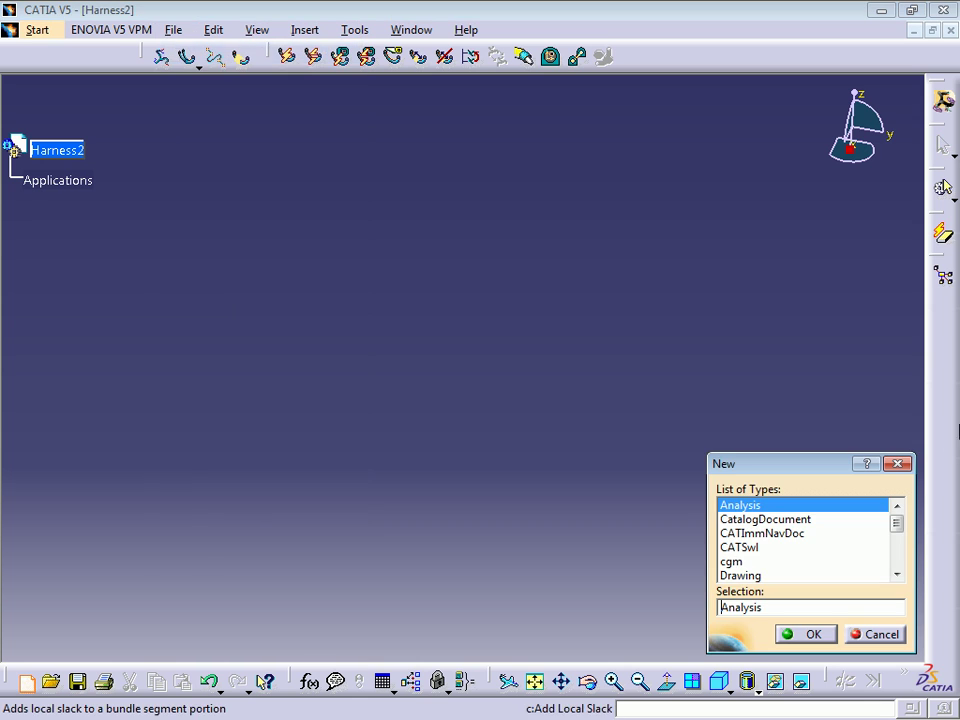
{"action": "left_click", "coordinate": [740, 575]}
{"action": "scroll", "coordinate": [753, 575], "scroll_direction": "down", "scroll_amount": 3}
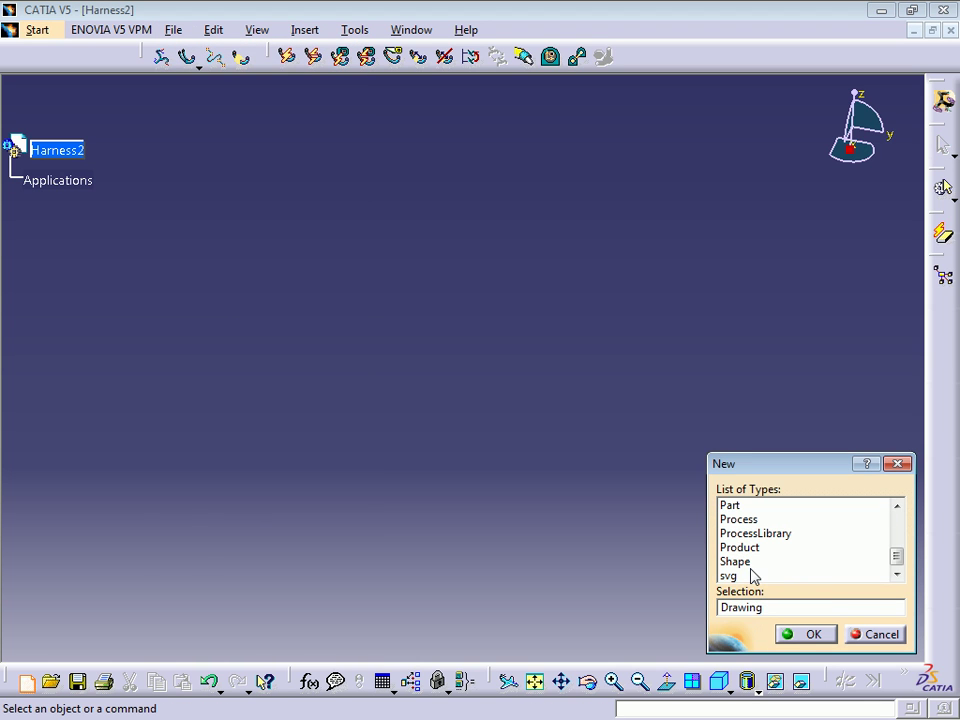
{"action": "key", "text": "p"}
{"action": "key", "text": "Down"}
{"action": "key", "text": "Down"}
{"action": "key", "text": "Down"}
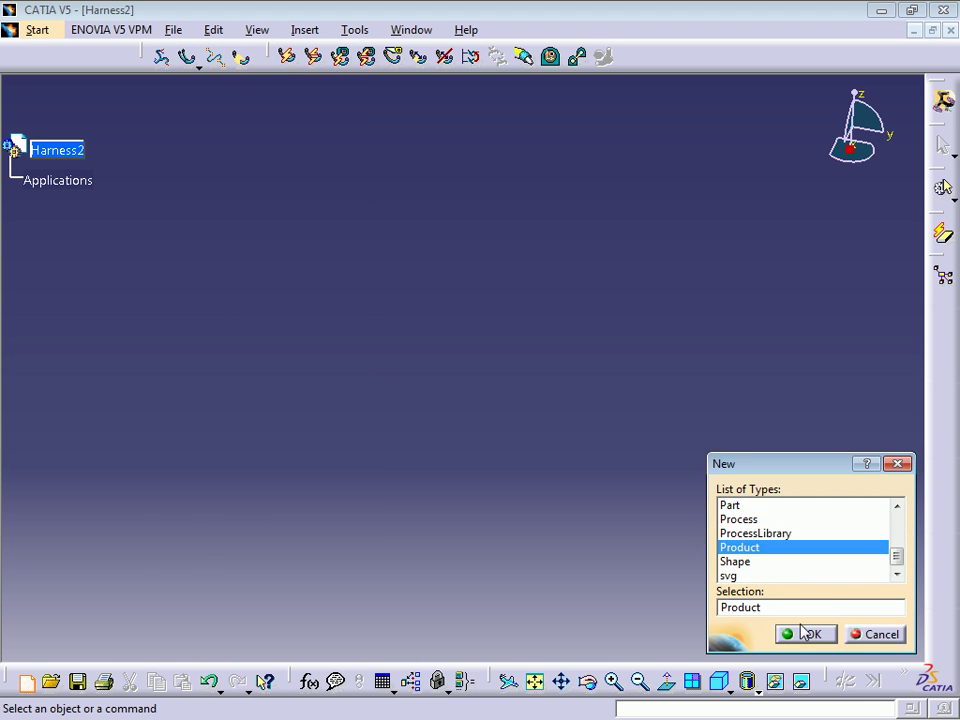
{"action": "key", "text": "Return"}
{"action": "type", "text": "harnes3"}
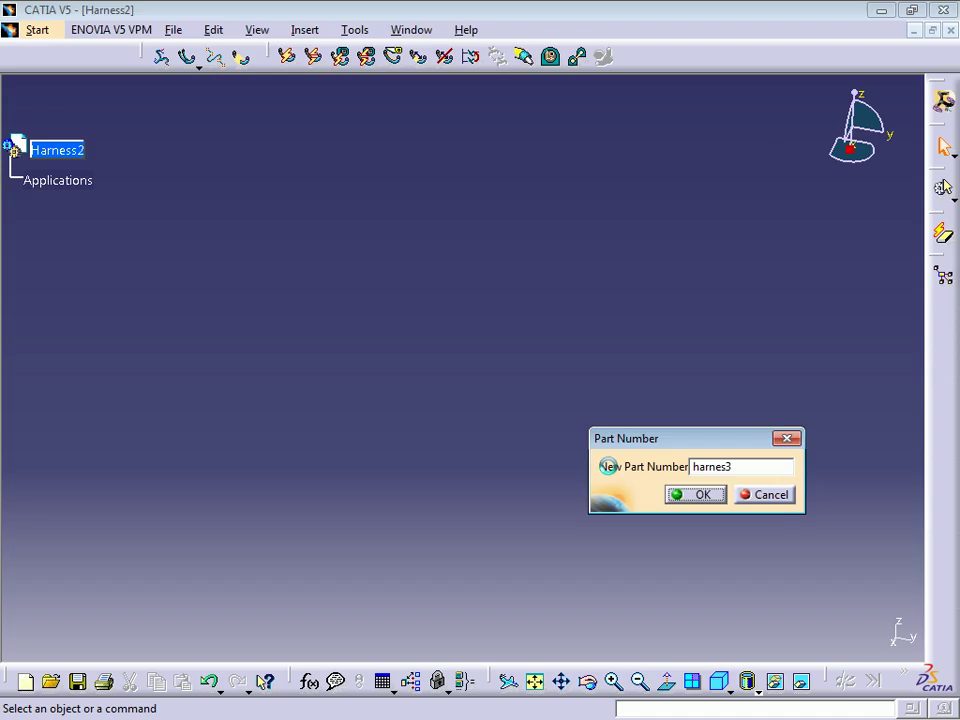
{"action": "key", "text": "Return"}
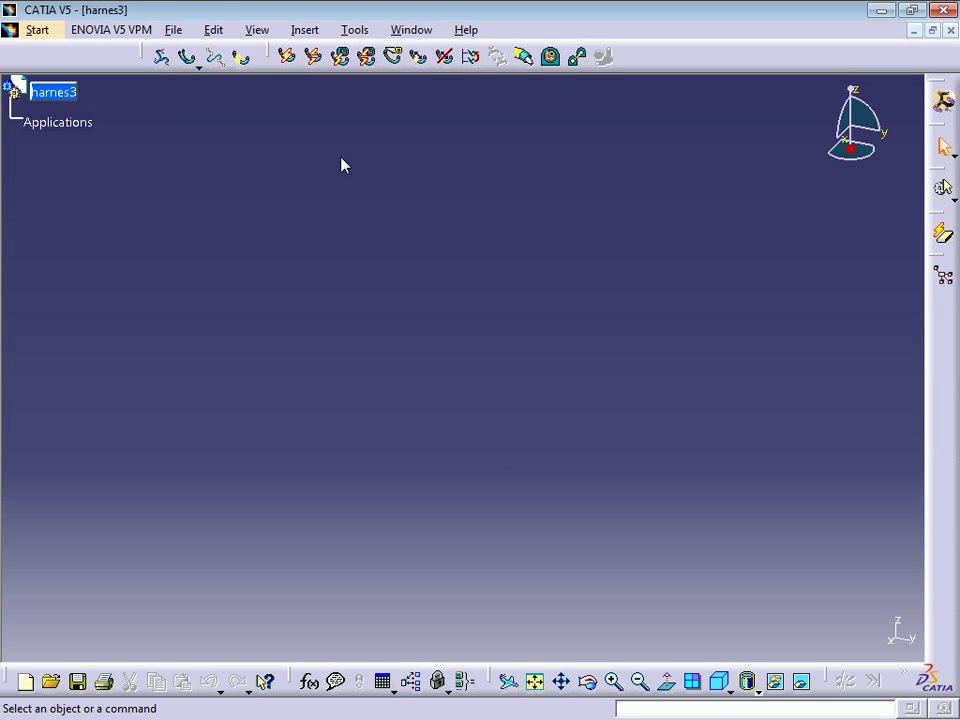
Step: Copy the Switch part from its document and paste it under harnes3
{"action": "left_click", "coordinate": [412, 31]}
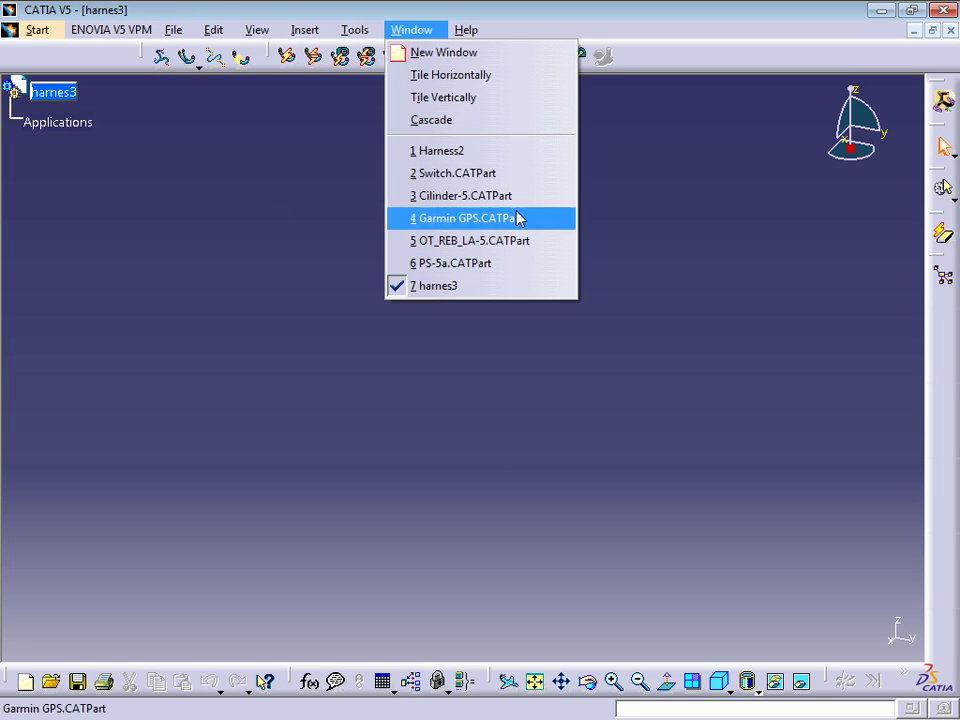
{"action": "left_click", "coordinate": [498, 175]}
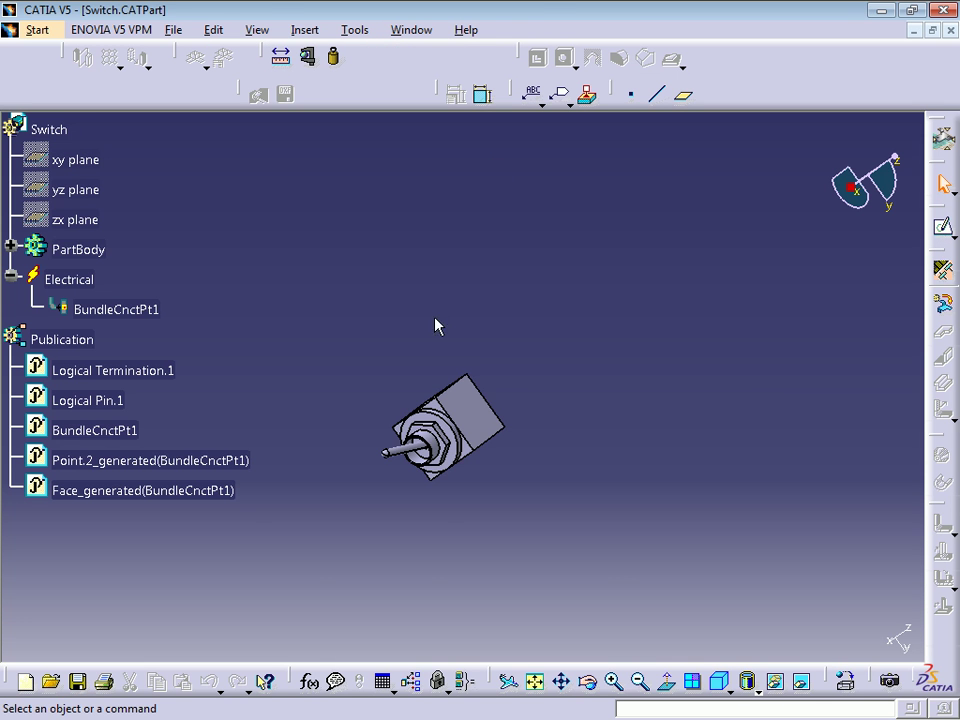
{"action": "mouse_move", "coordinate": [436, 325]}
{"action": "middle_mouse_down"}
{"action": "mouse_move", "coordinate": [493, 425]}
{"action": "mouse_move", "coordinate": [430, 380]}
{"action": "middle_mouse_up"}
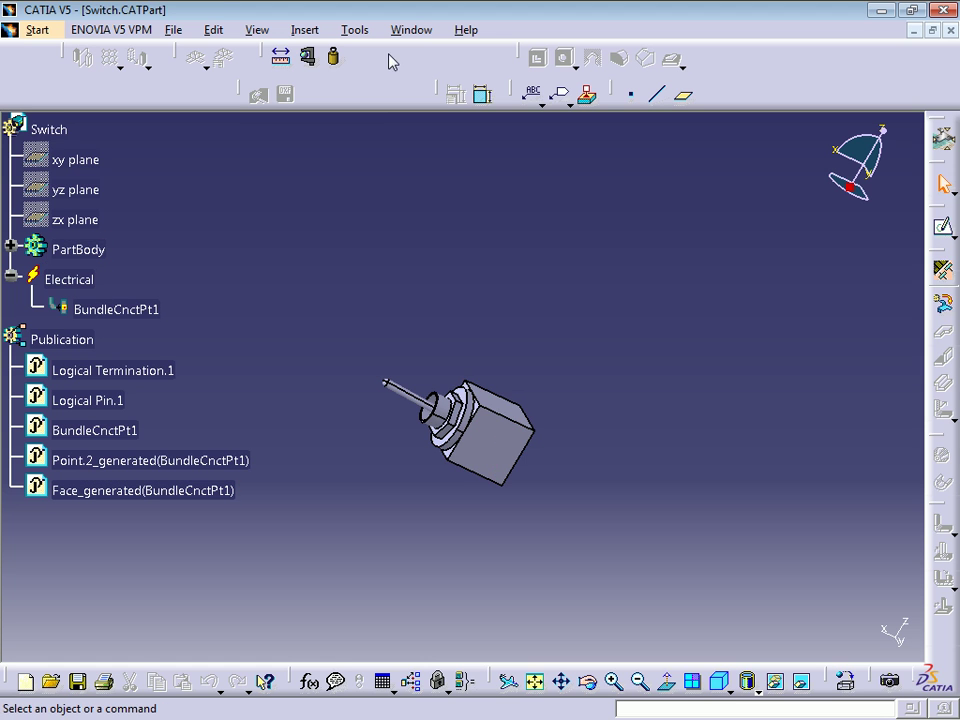
{"action": "left_click", "coordinate": [48, 129]}
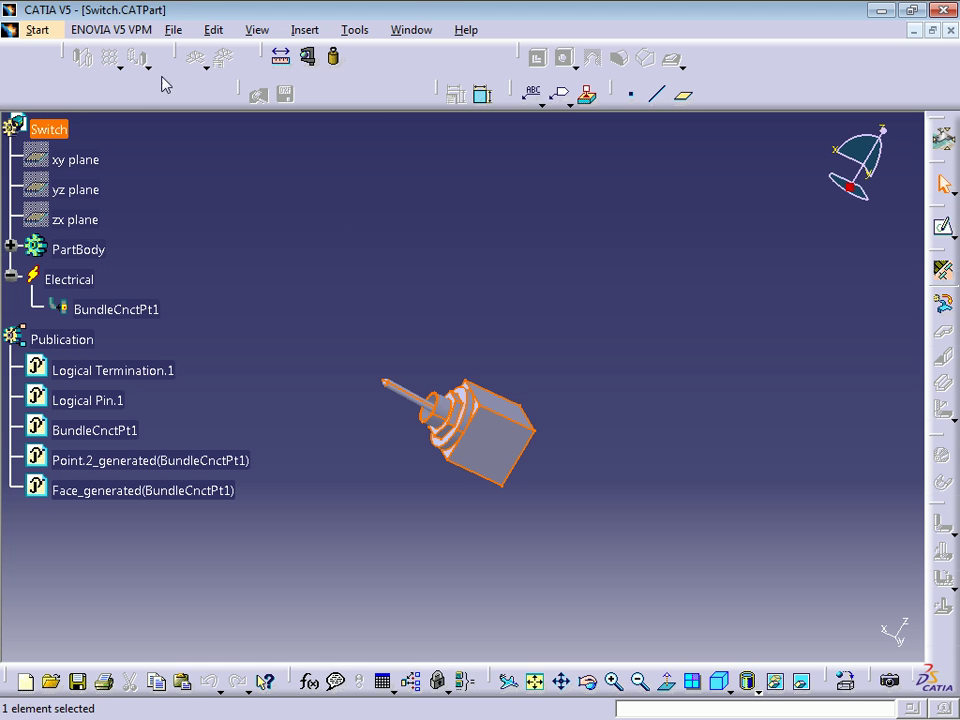
{"action": "left_click", "coordinate": [420, 29]}
{"action": "left_click", "coordinate": [439, 284]}
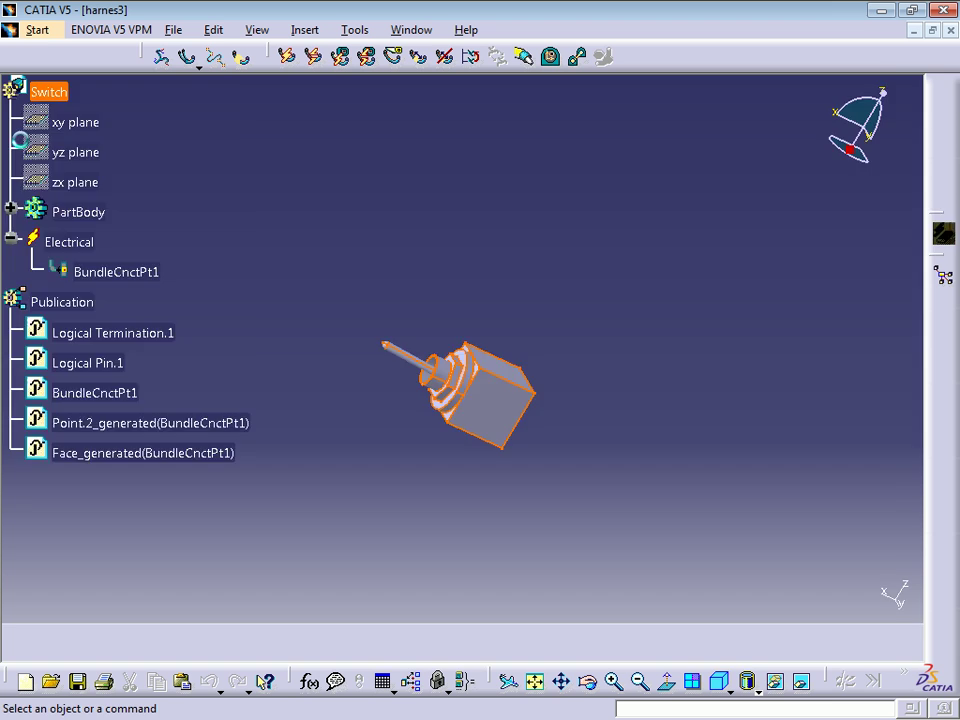
{"action": "left_click", "coordinate": [55, 92]}
{"action": "key", "text": "ctrl+v"}
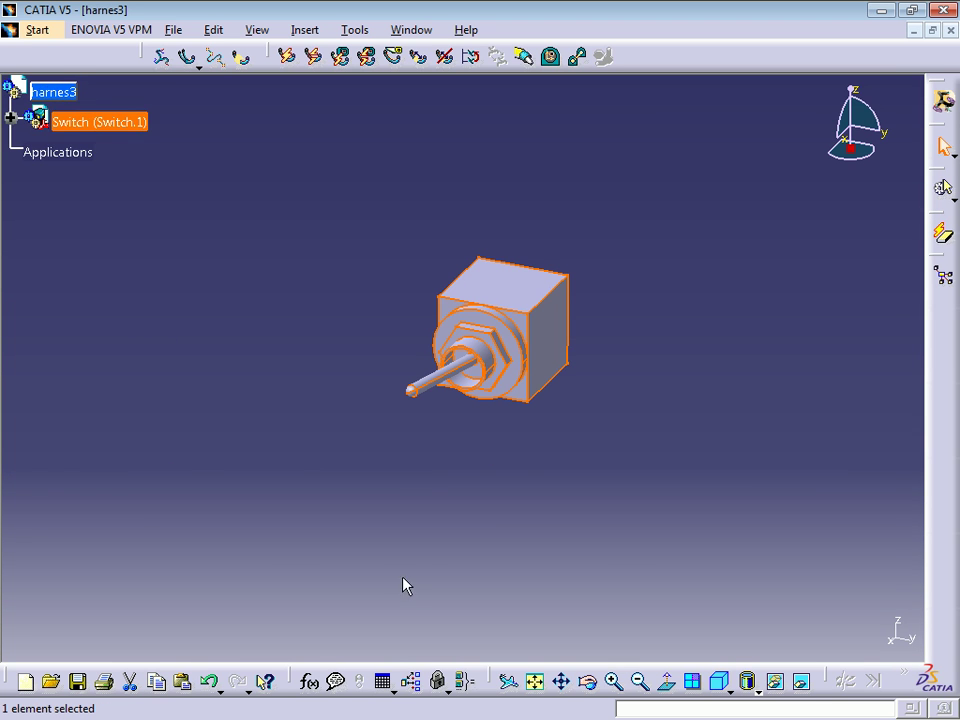
{"action": "middle_click_drag", "start_coordinate": [366, 346], "coordinate": [613, 214]}
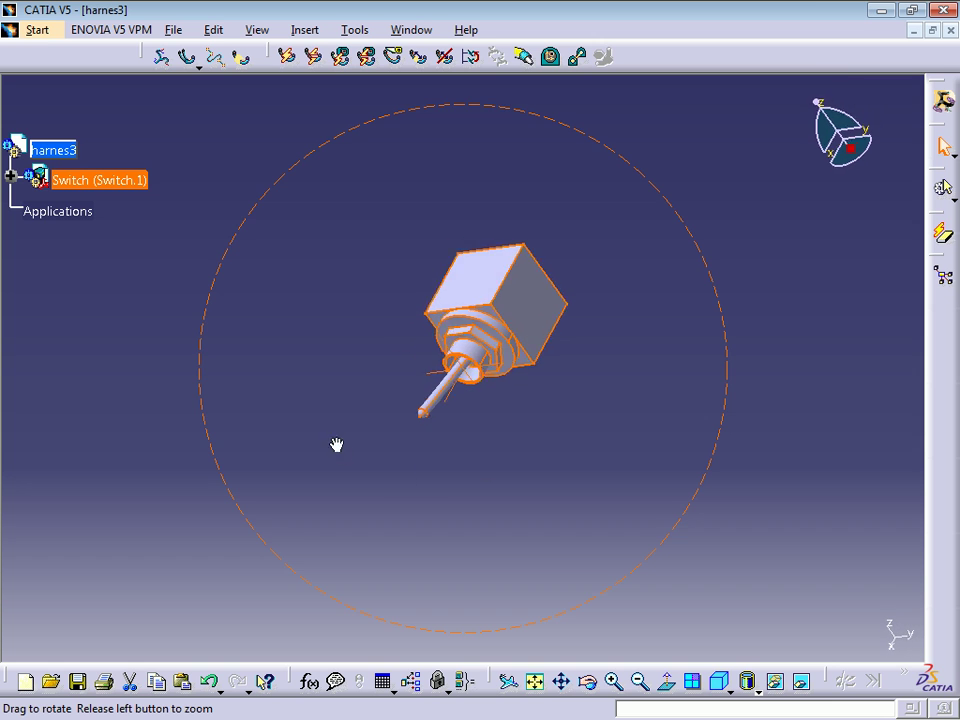
{"action": "middle_click_drag", "start_coordinate": [613, 214], "coordinate": [336, 446]}
Step: Paste the PS-5a part from its document under harnes3
{"action": "left_click", "coordinate": [425, 32]}
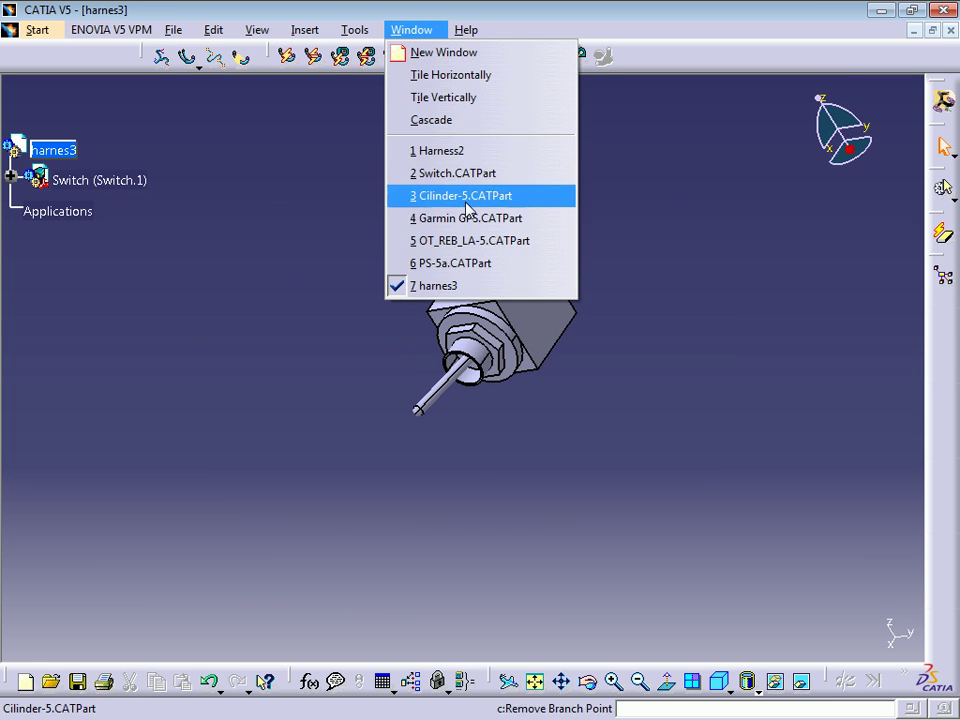
{"action": "left_click", "coordinate": [460, 264]}
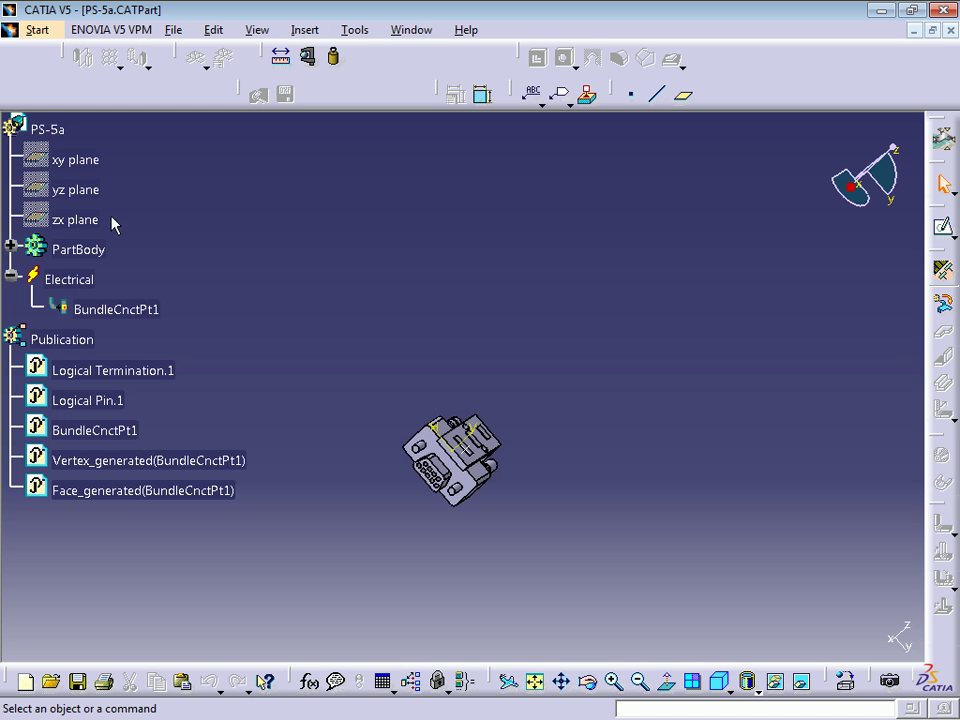
{"action": "left_click", "coordinate": [411, 30]}
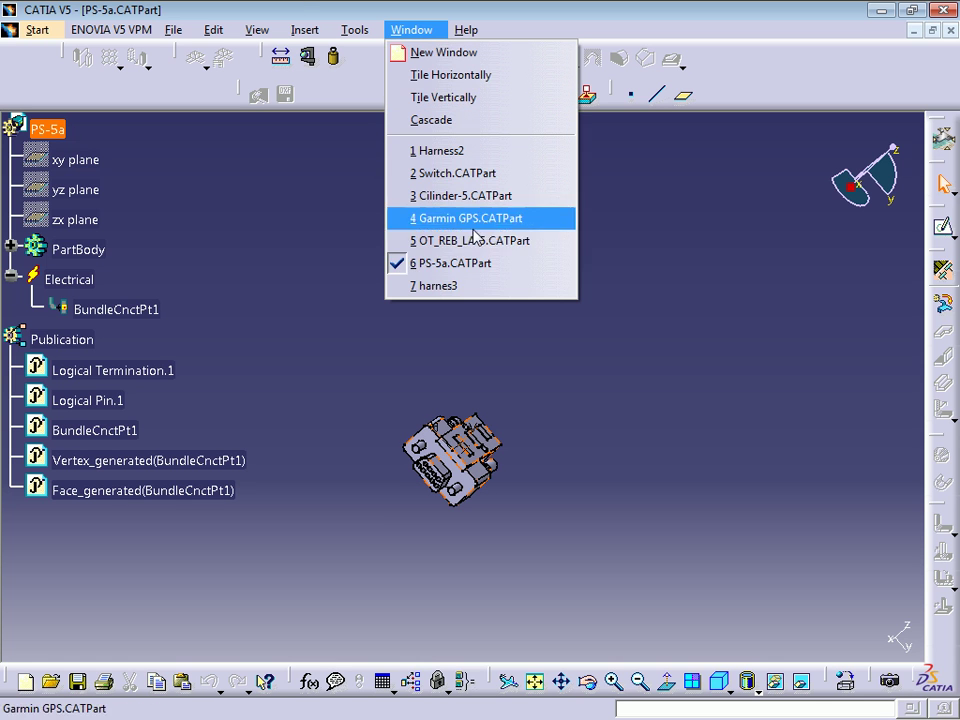
{"action": "left_click", "coordinate": [436, 284]}
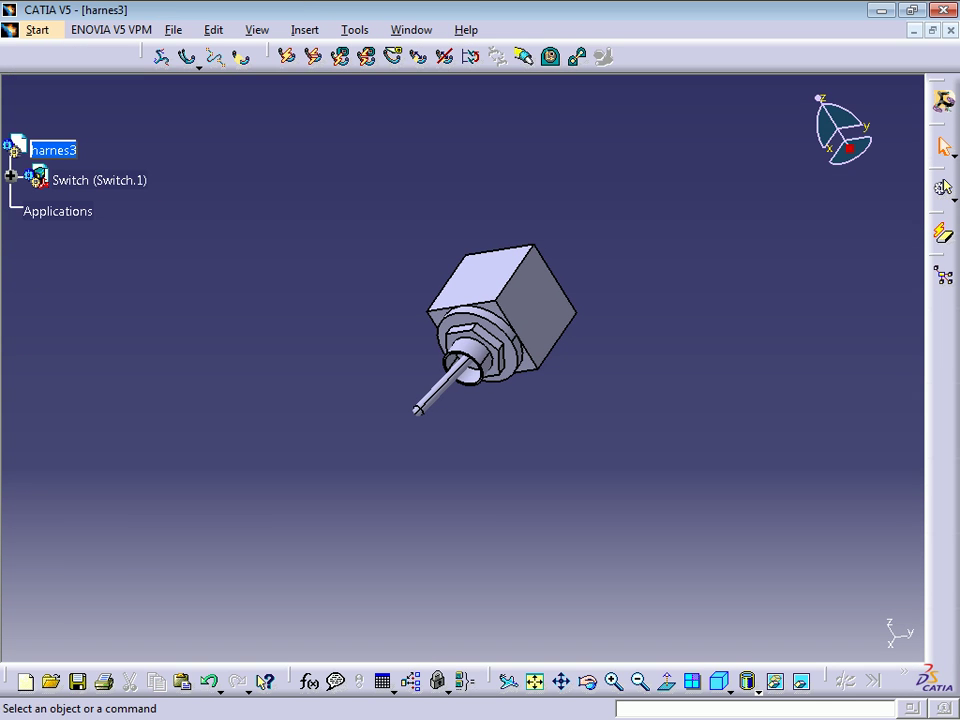
{"action": "left_click", "coordinate": [55, 149]}
{"action": "key", "text": "ctrl+v"}
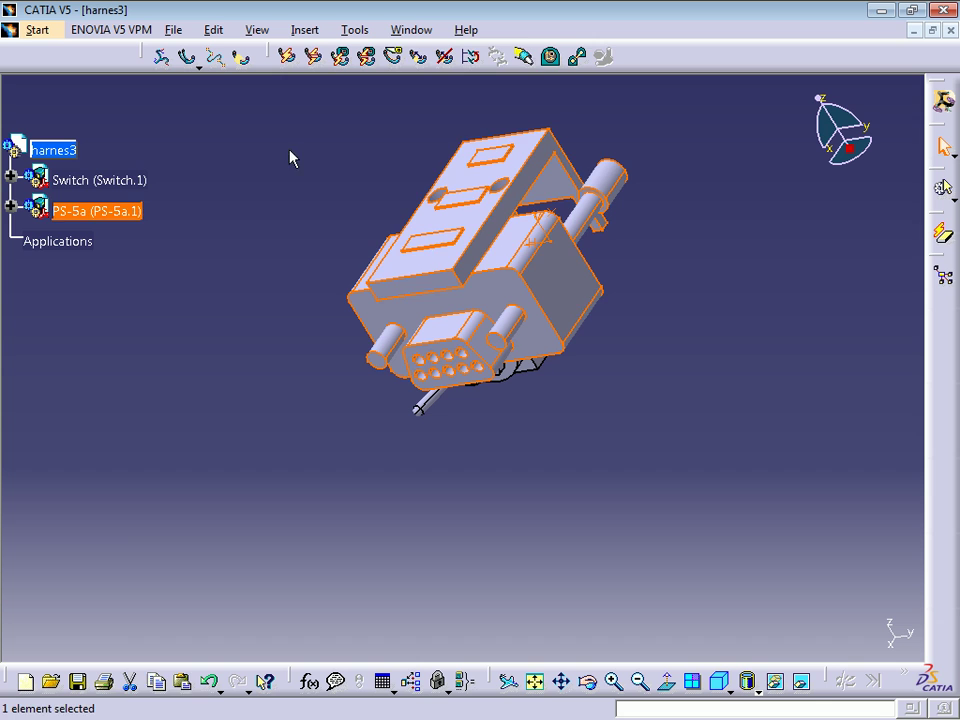
{"action": "left_click", "coordinate": [293, 158]}
Step: Copy the OT_REB_LA-5 part from its document and add it under harnes3
{"action": "left_click", "coordinate": [411, 30]}
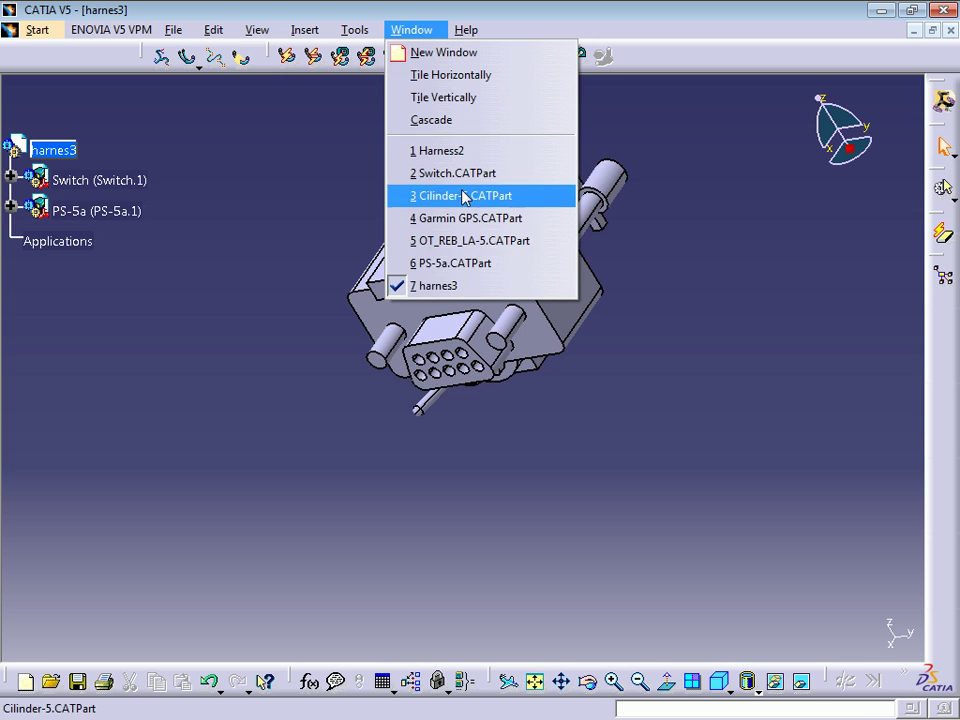
{"action": "left_click", "coordinate": [470, 245]}
{"action": "left_click", "coordinate": [281, 56]}
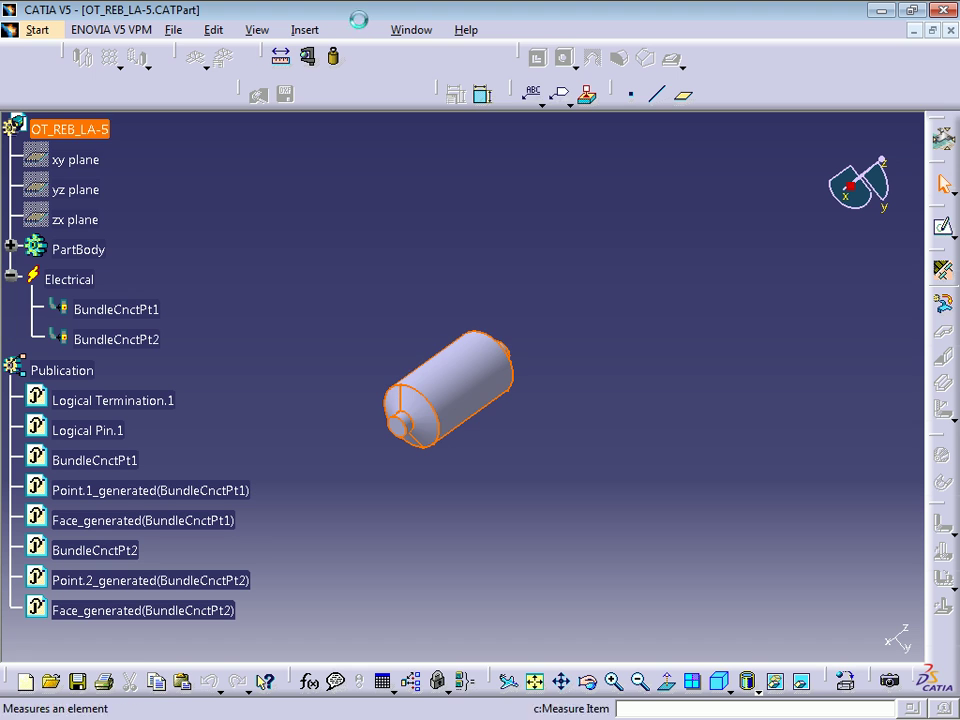
{"action": "left_click", "coordinate": [411, 30]}
{"action": "left_click", "coordinate": [440, 283]}
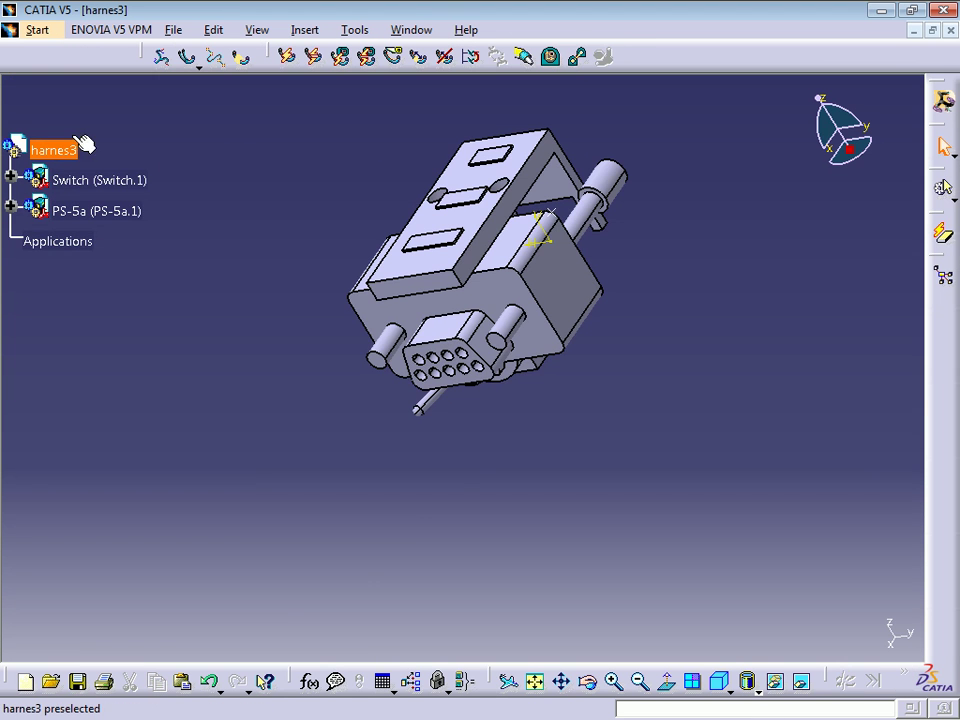
{"action": "left_click", "coordinate": [70, 152]}
{"action": "left_click", "coordinate": [346, 207]}
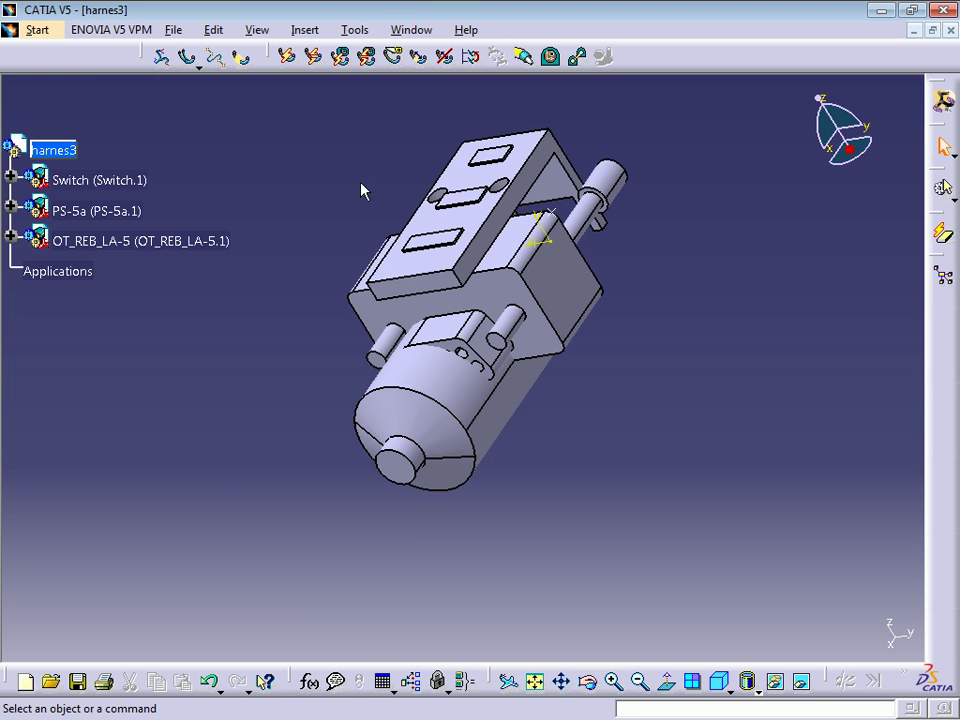
{"action": "mouse_move", "coordinate": [360, 189]}
{"action": "middle_mouse_down"}
{"action": "mouse_move", "coordinate": [409, 426]}
{"action": "mouse_move", "coordinate": [440, 150]}
{"action": "middle_mouse_up"}
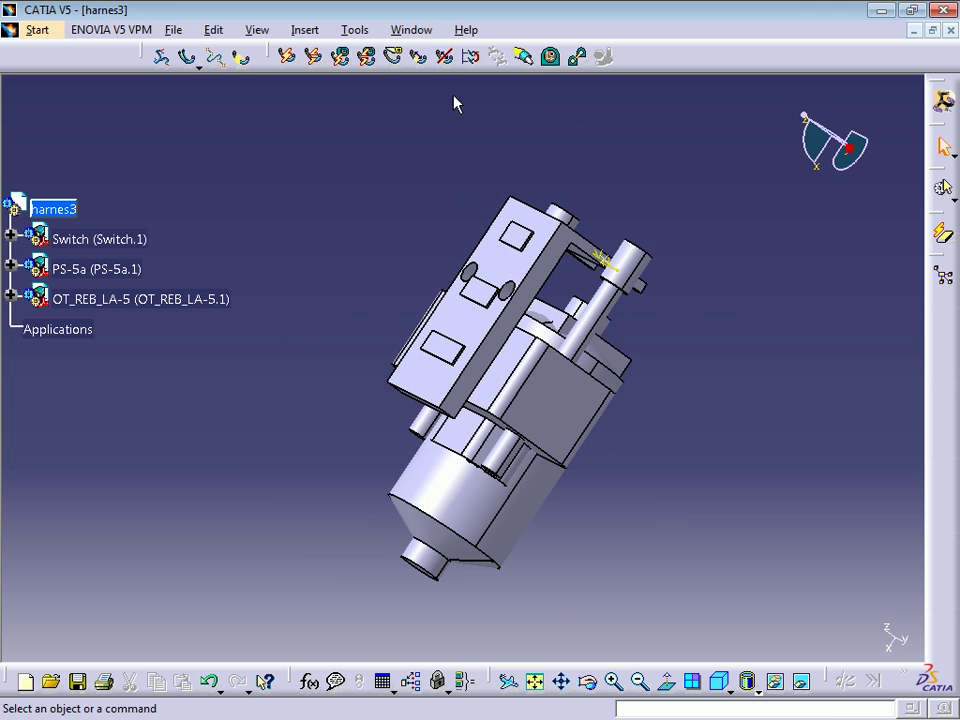
Step: Copy the Garmin GPS part from its document and return to harnes3
{"action": "left_click", "coordinate": [411, 30]}
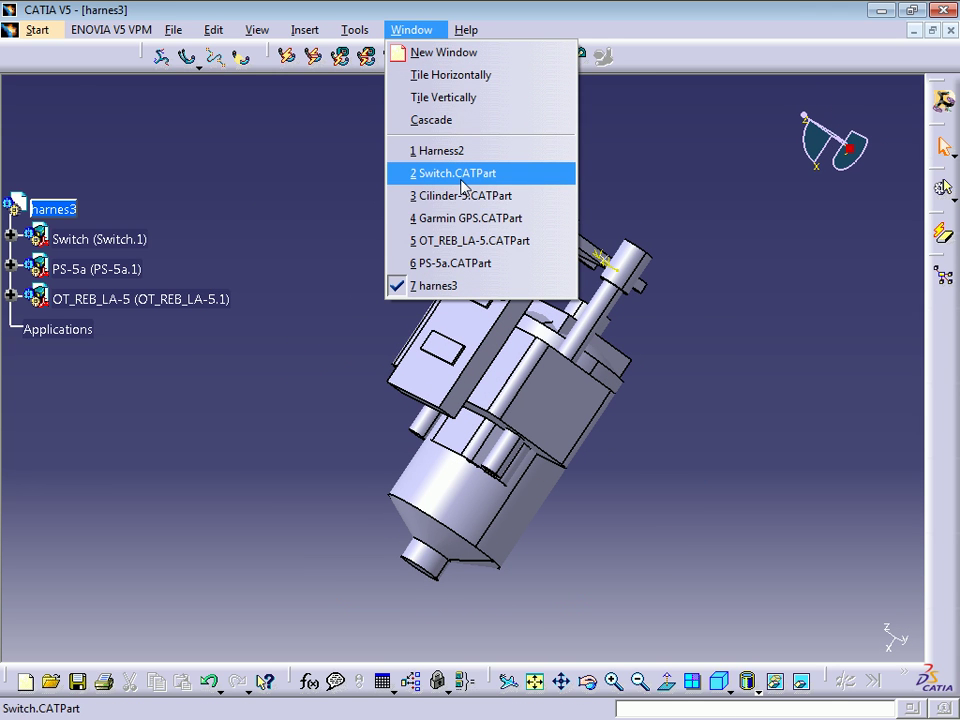
{"action": "left_click", "coordinate": [463, 175]}
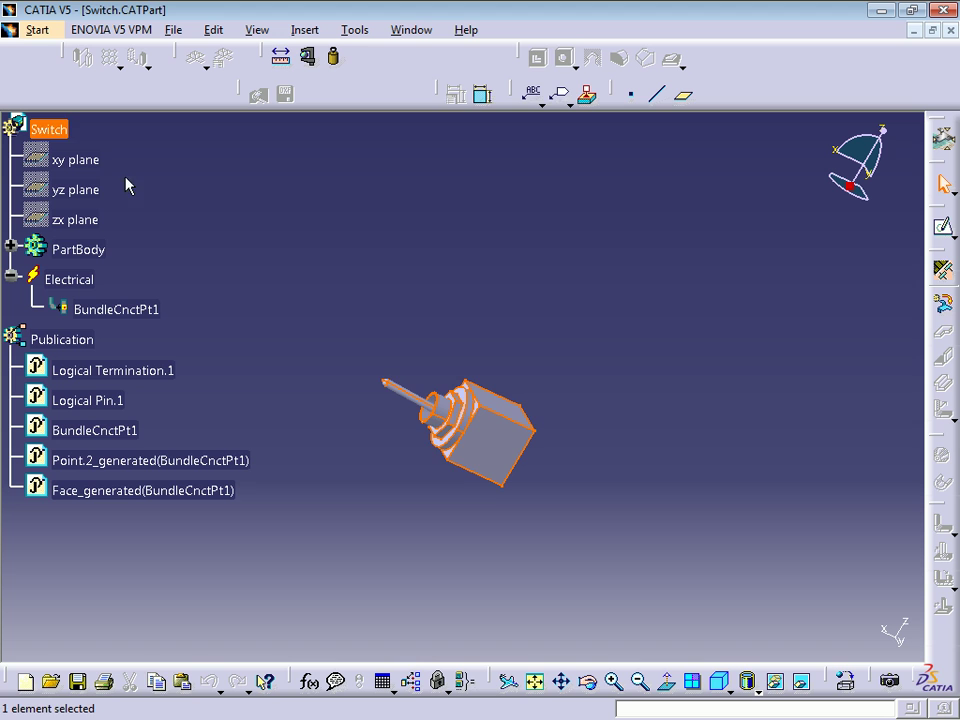
{"action": "left_click", "coordinate": [411, 30]}
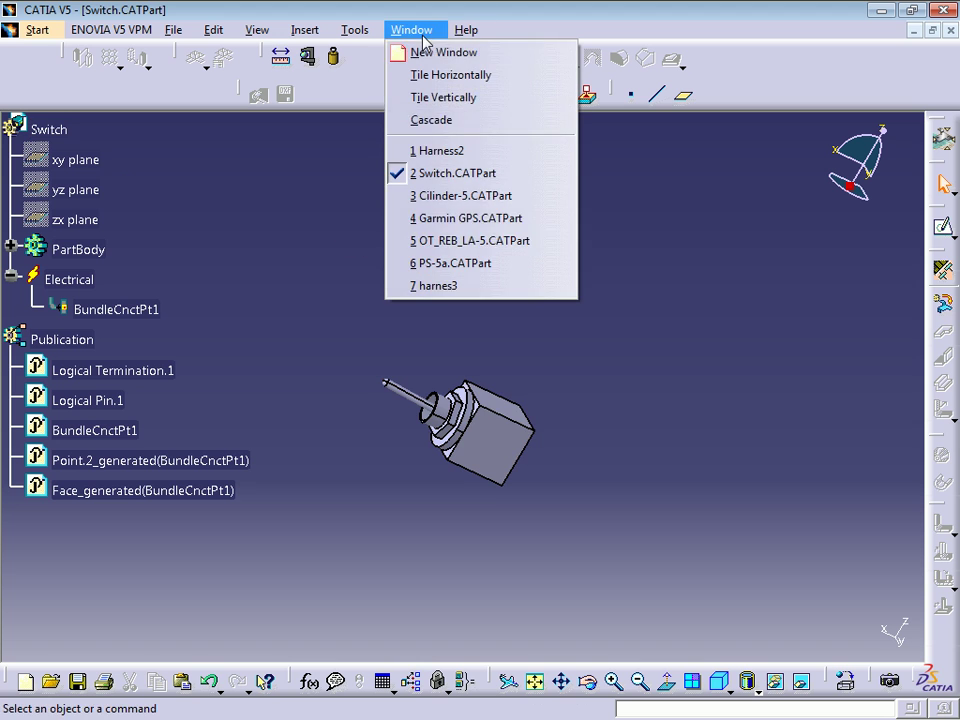
{"action": "left_click", "coordinate": [480, 220]}
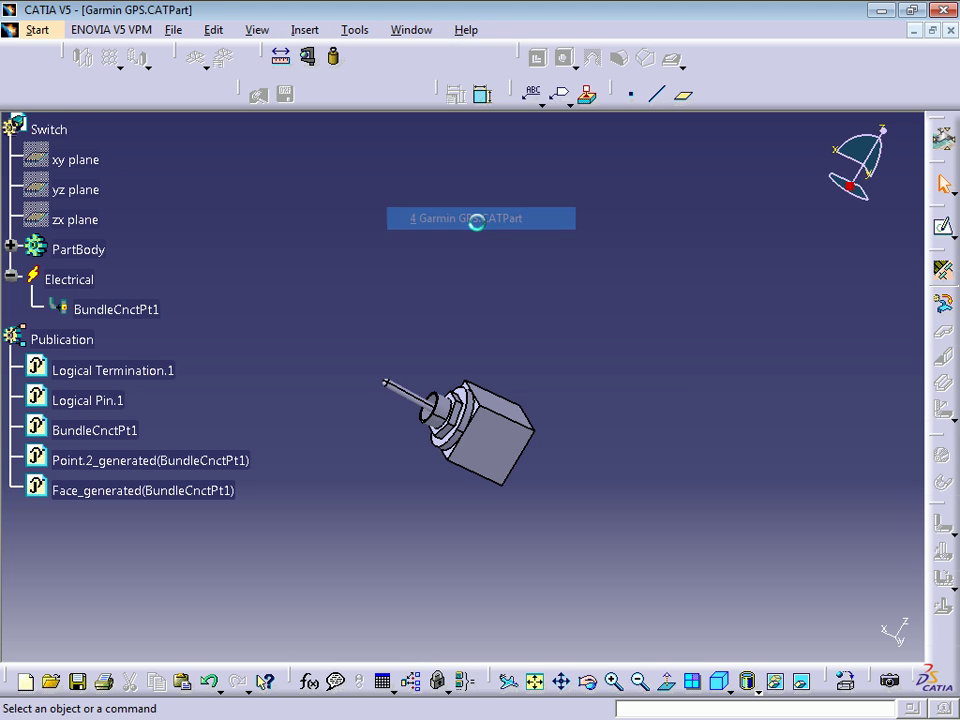
{"action": "left_click", "coordinate": [62, 128]}
{"action": "left_click", "coordinate": [411, 30]}
{"action": "left_click", "coordinate": [477, 288]}
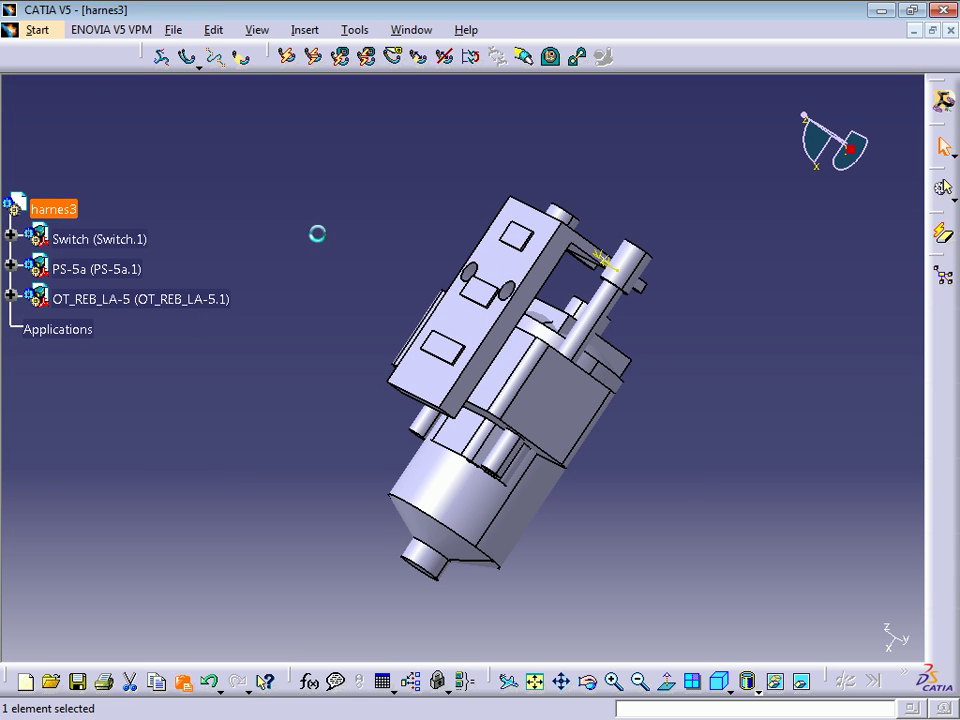
Step: Orbit and zoom in to check the added Garmin GPS part, then deselect it
{"action": "middle_click_drag", "start_coordinate": [369, 191], "coordinate": [480, 410]}
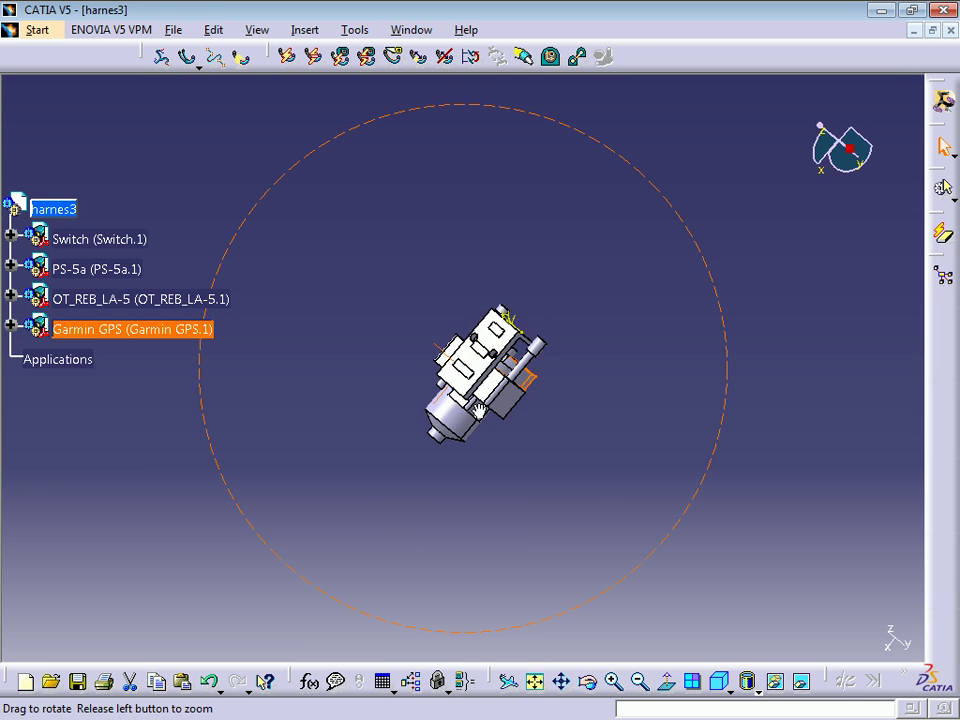
{"action": "mouse_move", "coordinate": [446, 456]}
{"action": "middle_mouse_down"}
{"action": "mouse_move", "coordinate": [405, 305]}
{"action": "mouse_move", "coordinate": [302, 432]}
{"action": "middle_mouse_up"}
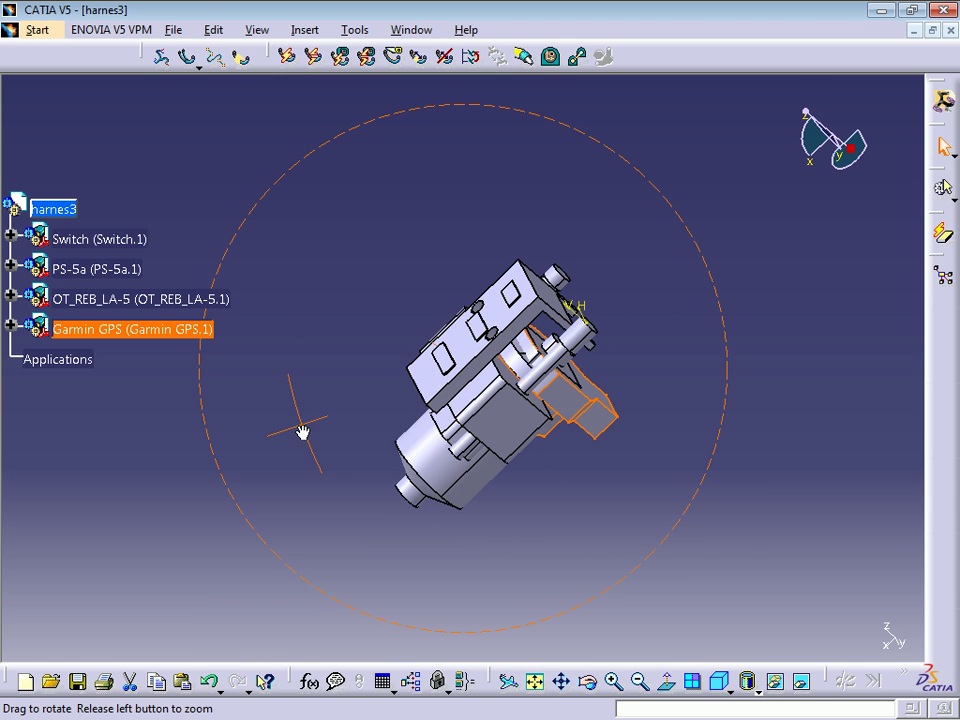
{"action": "left_click", "coordinate": [295, 238]}
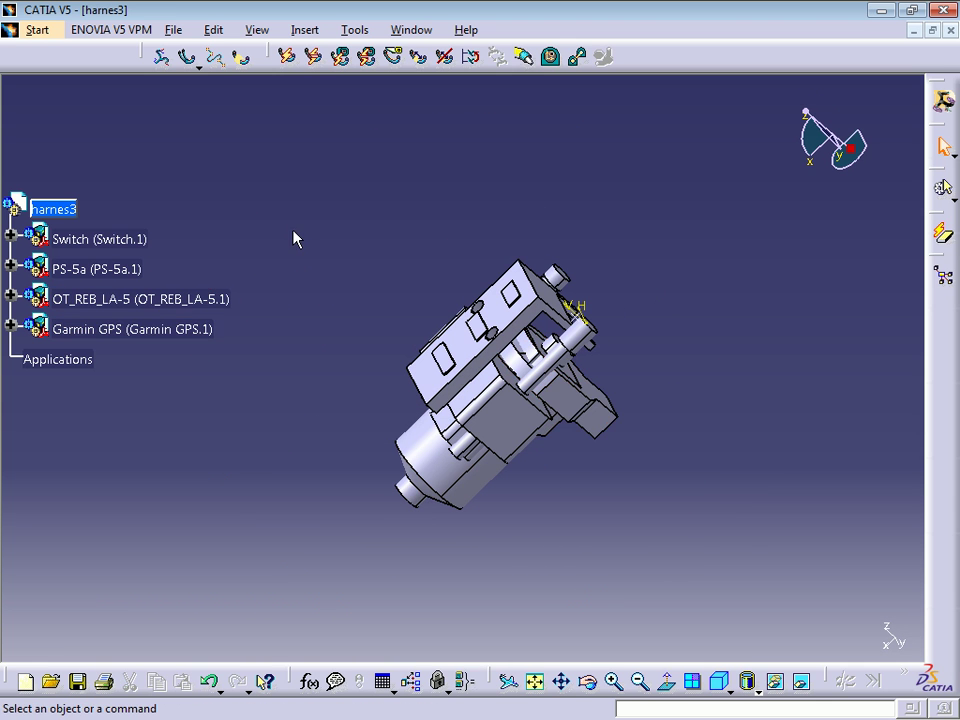
Step: Make the compass snap to selected objects, then move, raise and flip the Switch part
{"action": "right_click", "coordinate": [852, 162]}
{"action": "left_click", "coordinate": [742, 340]}
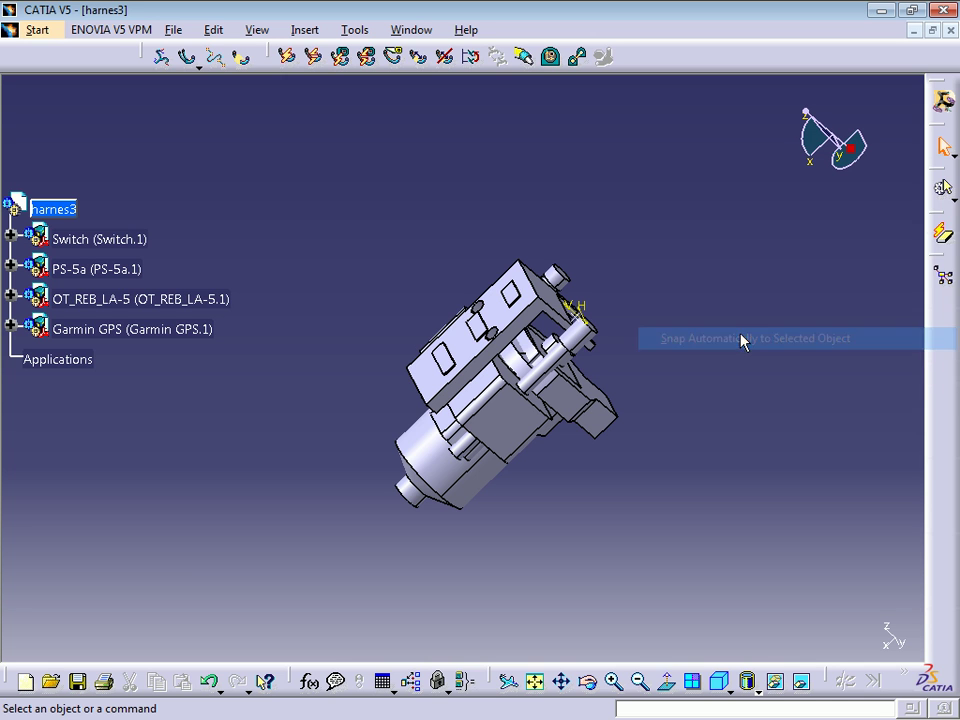
{"action": "left_click", "coordinate": [87, 240]}
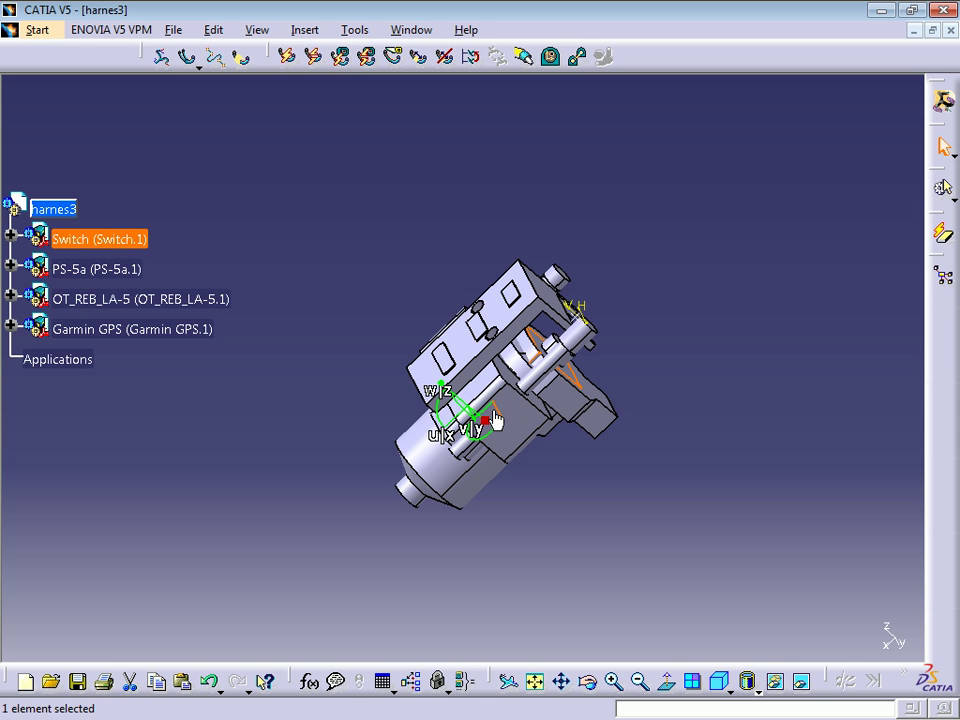
{"action": "mouse_move", "coordinate": [486, 416]}
{"action": "left_mouse_down"}
{"action": "mouse_move", "coordinate": [690, 230]}
{"action": "mouse_move", "coordinate": [664, 226]}
{"action": "mouse_move", "coordinate": [687, 178]}
{"action": "mouse_move", "coordinate": [660, 266]}
{"action": "mouse_move", "coordinate": [716, 139]}
{"action": "mouse_move", "coordinate": [763, 279]}
{"action": "mouse_move", "coordinate": [724, 235]}
{"action": "mouse_move", "coordinate": [774, 79]}
{"action": "mouse_move", "coordinate": [579, 242]}
{"action": "mouse_move", "coordinate": [761, 304]}
{"action": "mouse_move", "coordinate": [658, 280]}
{"action": "mouse_move", "coordinate": [741, 300]}
{"action": "left_mouse_up"}
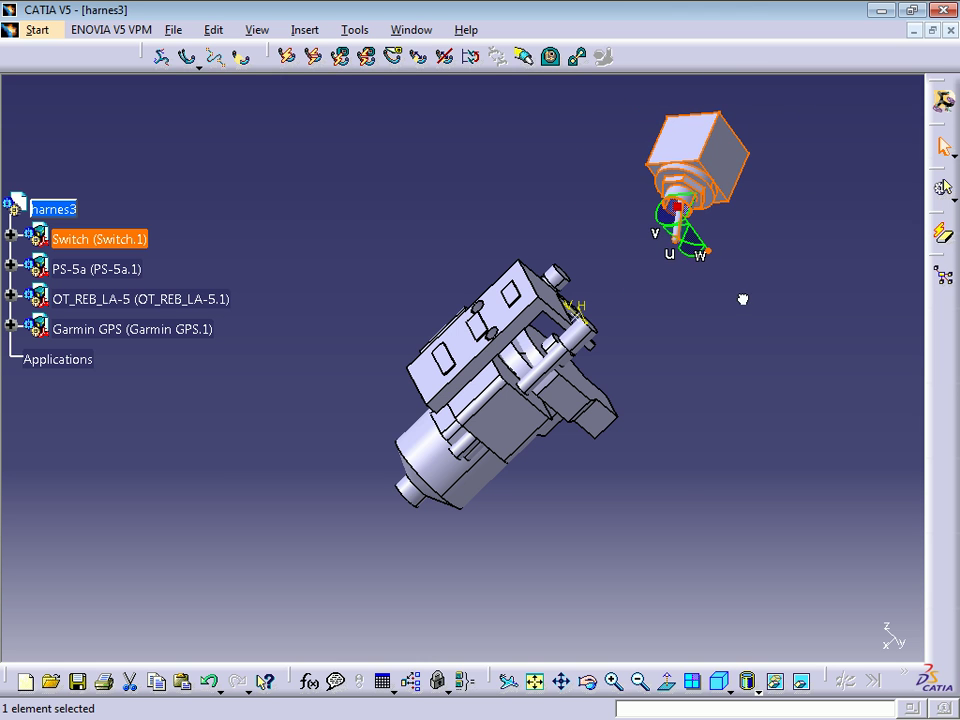
{"action": "mouse_move", "coordinate": [737, 302]}
{"action": "middle_mouse_down"}
{"action": "mouse_move", "coordinate": [683, 480]}
{"action": "mouse_move", "coordinate": [616, 331]}
{"action": "middle_mouse_up"}
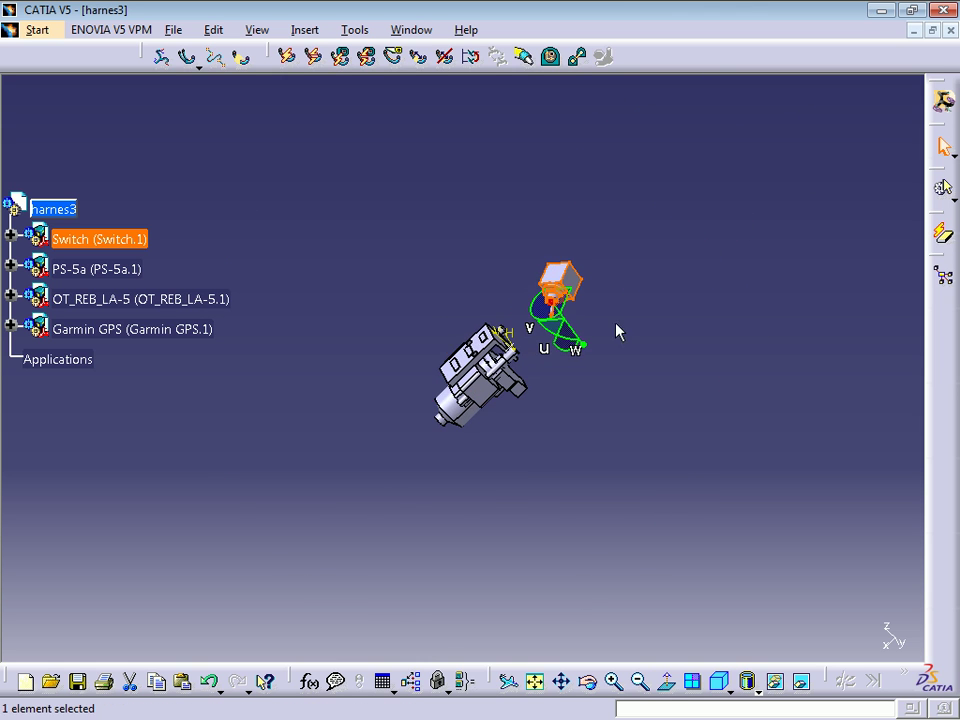
{"action": "mouse_move", "coordinate": [567, 318]}
{"action": "left_mouse_down"}
{"action": "mouse_move", "coordinate": [647, 201]}
{"action": "mouse_move", "coordinate": [696, 182]}
{"action": "left_mouse_up"}
{"action": "mouse_move", "coordinate": [696, 182]}
{"action": "middle_mouse_down"}
{"action": "mouse_move", "coordinate": [621, 461]}
{"action": "mouse_move", "coordinate": [557, 333]}
{"action": "middle_mouse_up"}
{"action": "left_click_drag", "start_coordinate": [541, 380], "coordinate": [484, 510]}
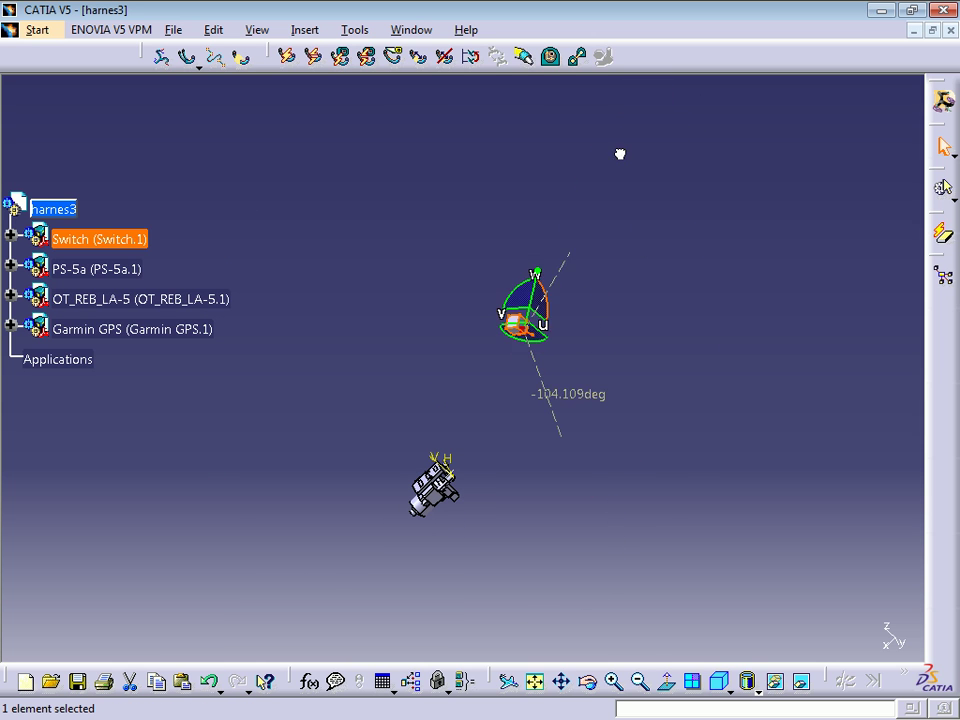
Step: Move PS-5a down-left; rotate OT_REB_LA-5 about 59° and move it lower right
{"action": "left_click", "coordinate": [90, 269]}
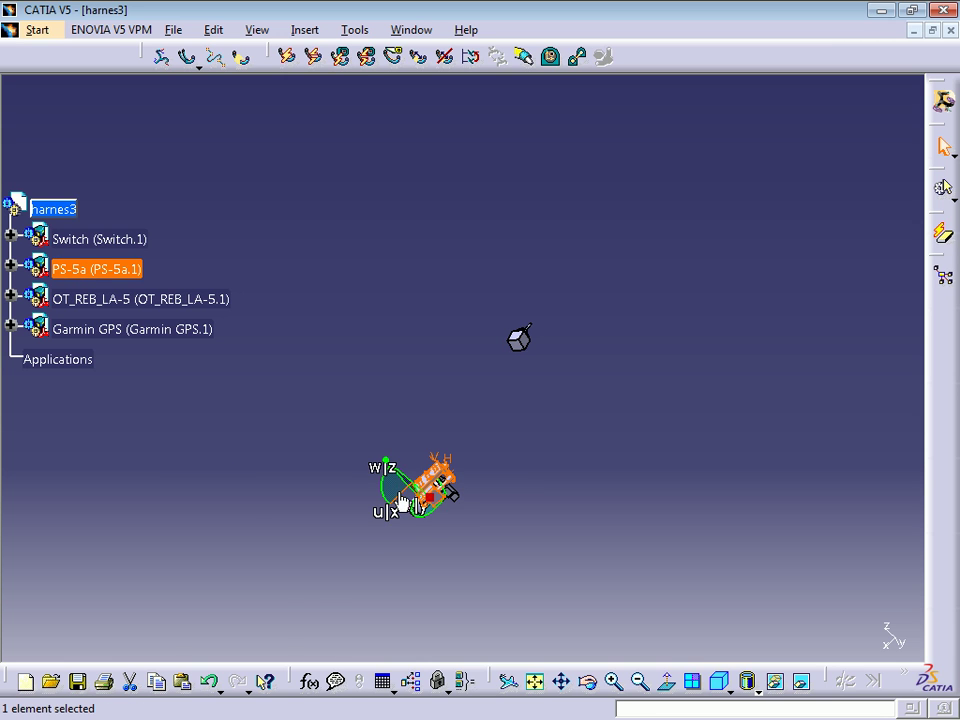
{"action": "mouse_move", "coordinate": [401, 503]}
{"action": "left_mouse_down"}
{"action": "mouse_move", "coordinate": [270, 625]}
{"action": "mouse_move", "coordinate": [300, 585]}
{"action": "mouse_move", "coordinate": [285, 600]}
{"action": "mouse_move", "coordinate": [268, 643]}
{"action": "mouse_move", "coordinate": [222, 460]}
{"action": "mouse_move", "coordinate": [145, 366]}
{"action": "left_mouse_up"}
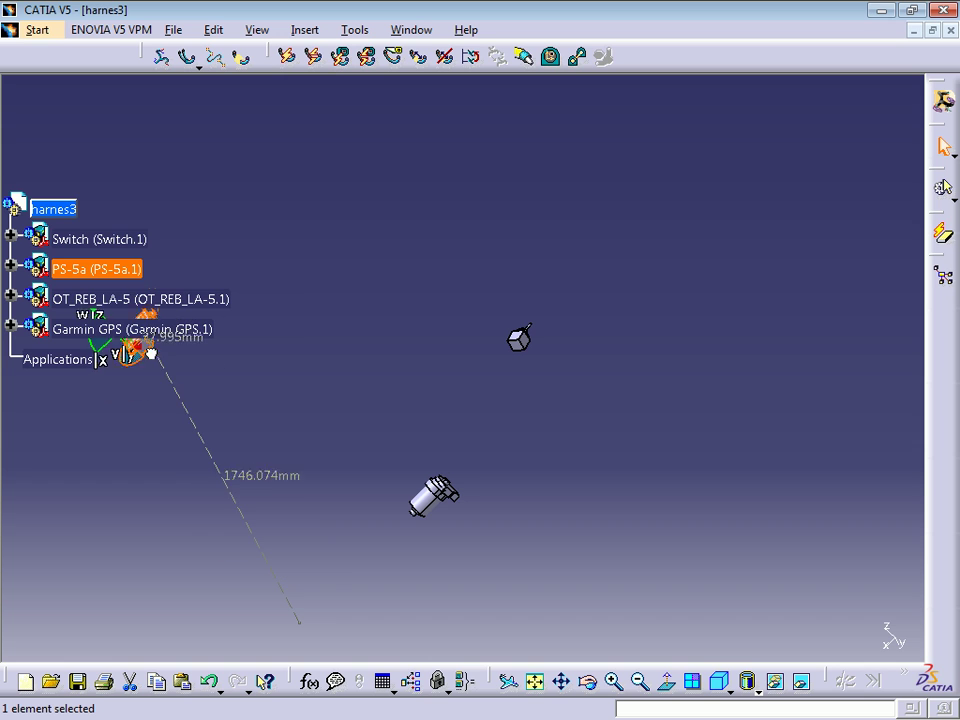
{"action": "left_click", "coordinate": [180, 300]}
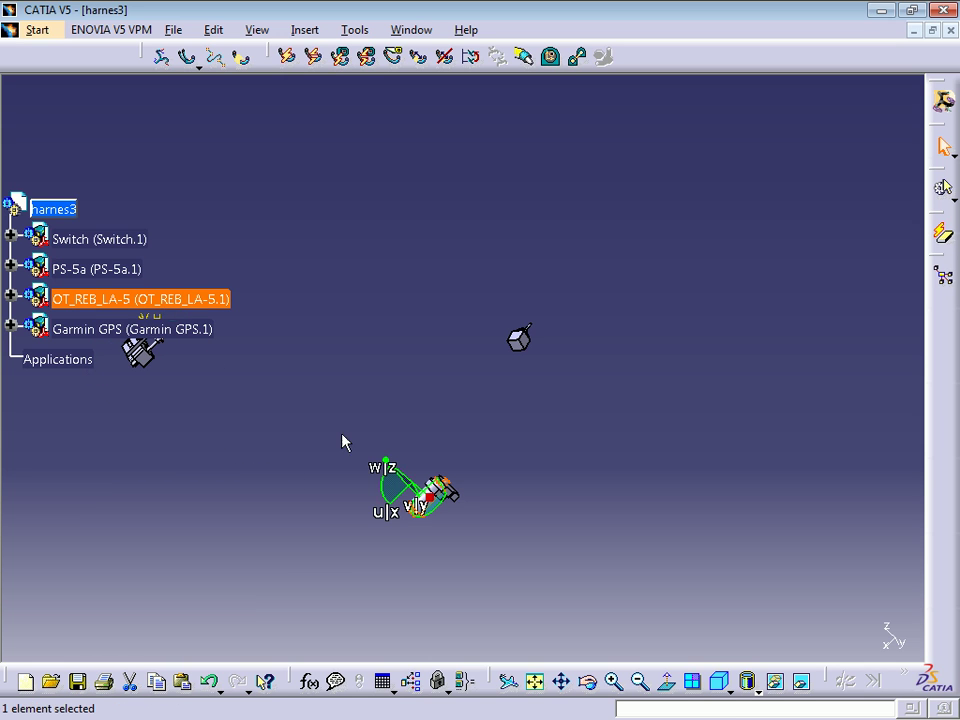
{"action": "mouse_move", "coordinate": [431, 520]}
{"action": "left_mouse_down"}
{"action": "mouse_move", "coordinate": [392, 544]}
{"action": "mouse_move", "coordinate": [418, 535]}
{"action": "left_mouse_up"}
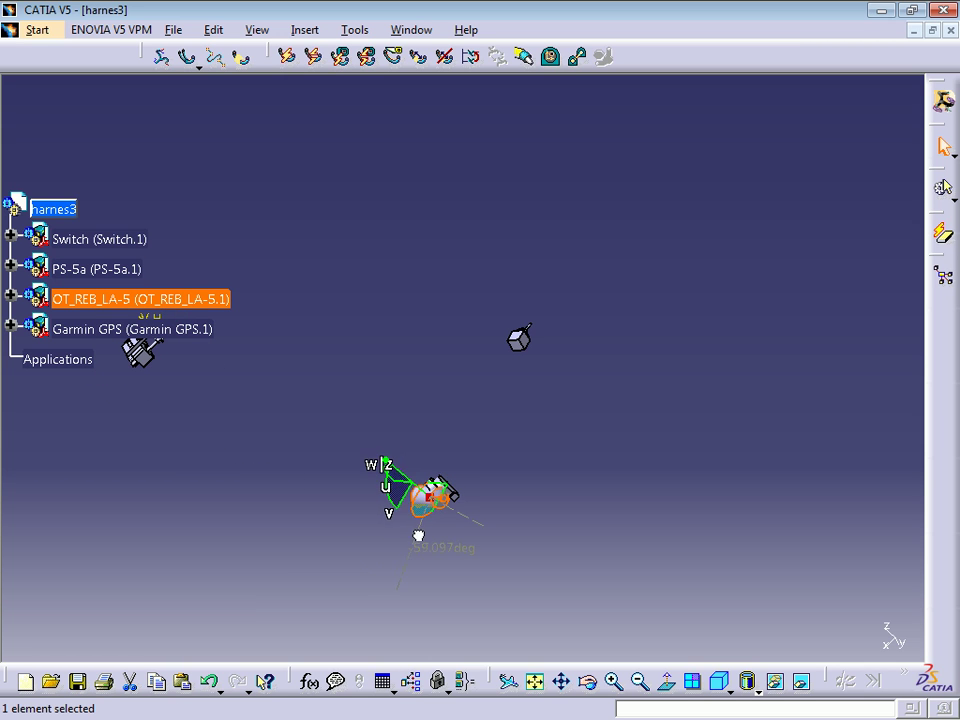
{"action": "mouse_move", "coordinate": [433, 487]}
{"action": "left_mouse_down"}
{"action": "mouse_move", "coordinate": [662, 566]}
{"action": "mouse_move", "coordinate": [614, 547]}
{"action": "left_mouse_up"}
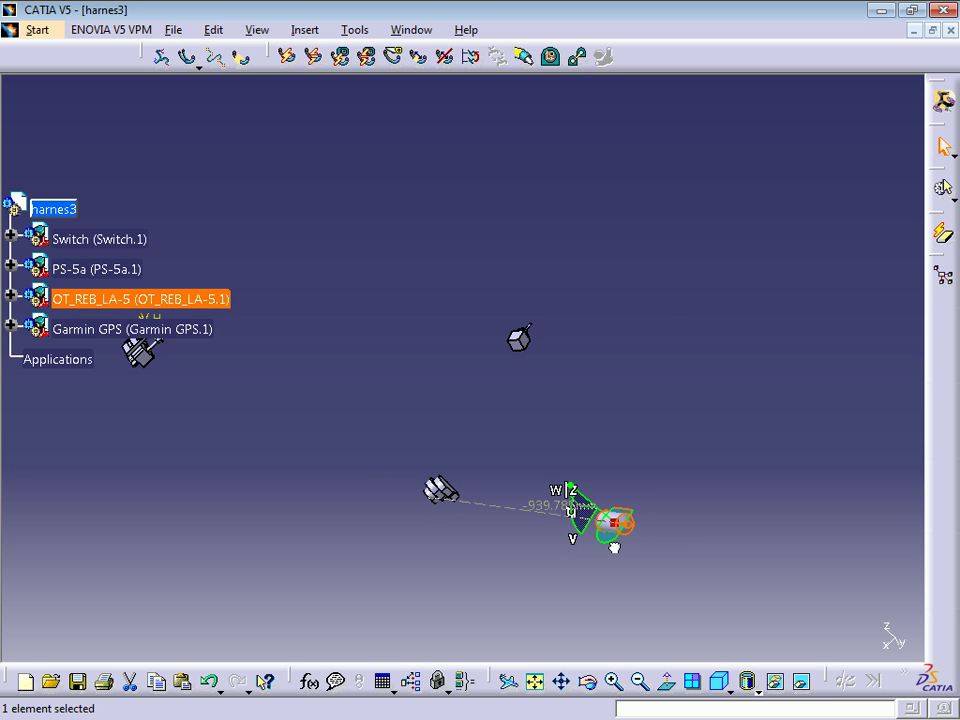
{"action": "mouse_move", "coordinate": [484, 570]}
{"action": "middle_mouse_down"}
{"action": "mouse_move", "coordinate": [553, 482]}
{"action": "mouse_move", "coordinate": [456, 574]}
{"action": "mouse_move", "coordinate": [210, 332]}
{"action": "middle_mouse_up"}
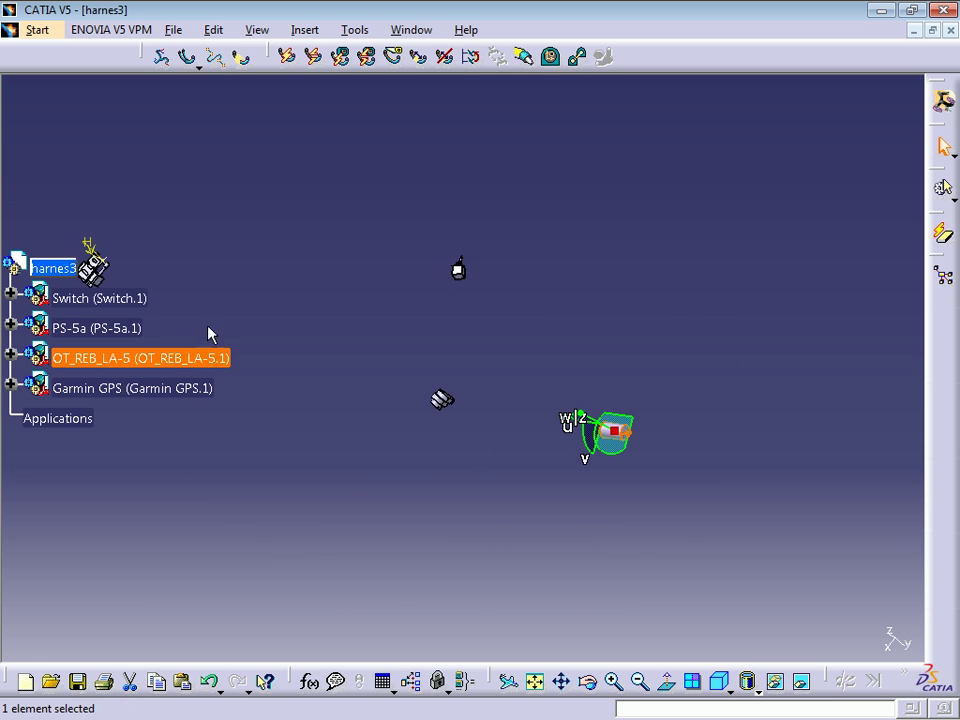
Step: Move the Garmin GPS part further down and recentre the view on the separated parts
{"action": "left_click", "coordinate": [178, 390]}
{"action": "left_click_drag", "start_coordinate": [442, 400], "coordinate": [610, 562]}
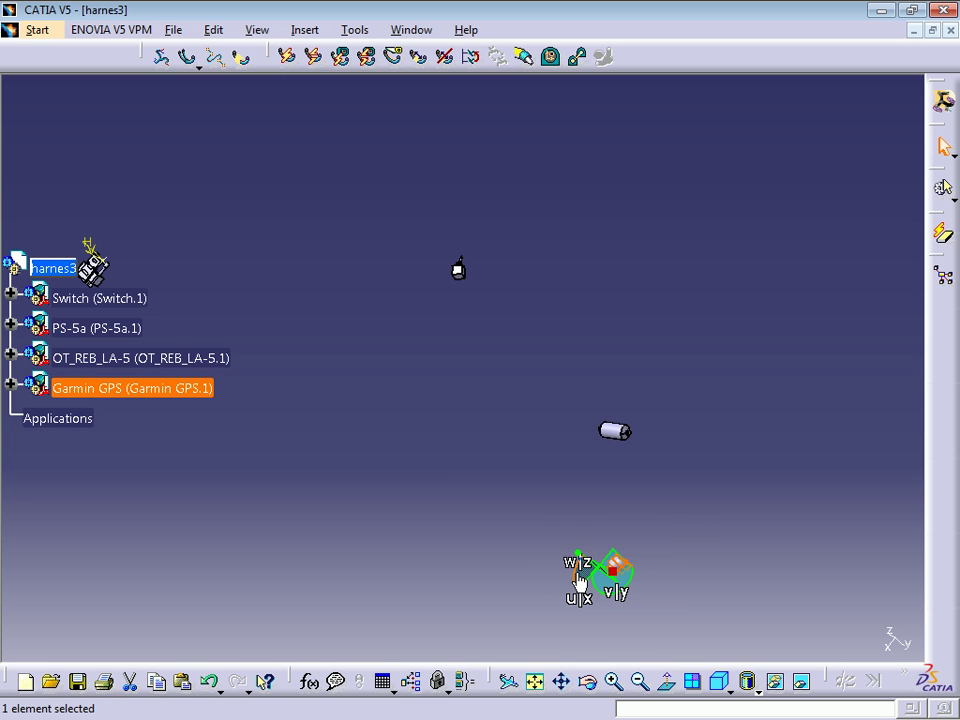
{"action": "left_click_drag", "start_coordinate": [578, 582], "coordinate": [490, 467]}
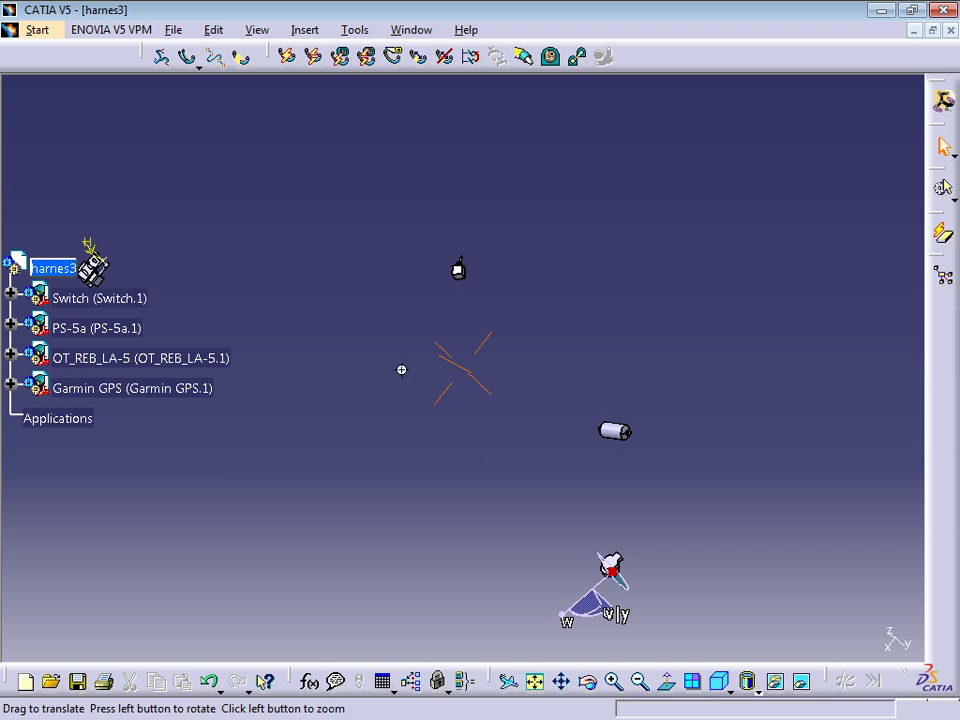
{"action": "mouse_move", "coordinate": [401, 369]}
{"action": "middle_mouse_down"}
{"action": "mouse_move", "coordinate": [538, 381]}
{"action": "mouse_move", "coordinate": [521, 259]}
{"action": "mouse_move", "coordinate": [530, 325]}
{"action": "mouse_move", "coordinate": [553, 300]}
{"action": "mouse_move", "coordinate": [579, 377]}
{"action": "middle_mouse_up"}
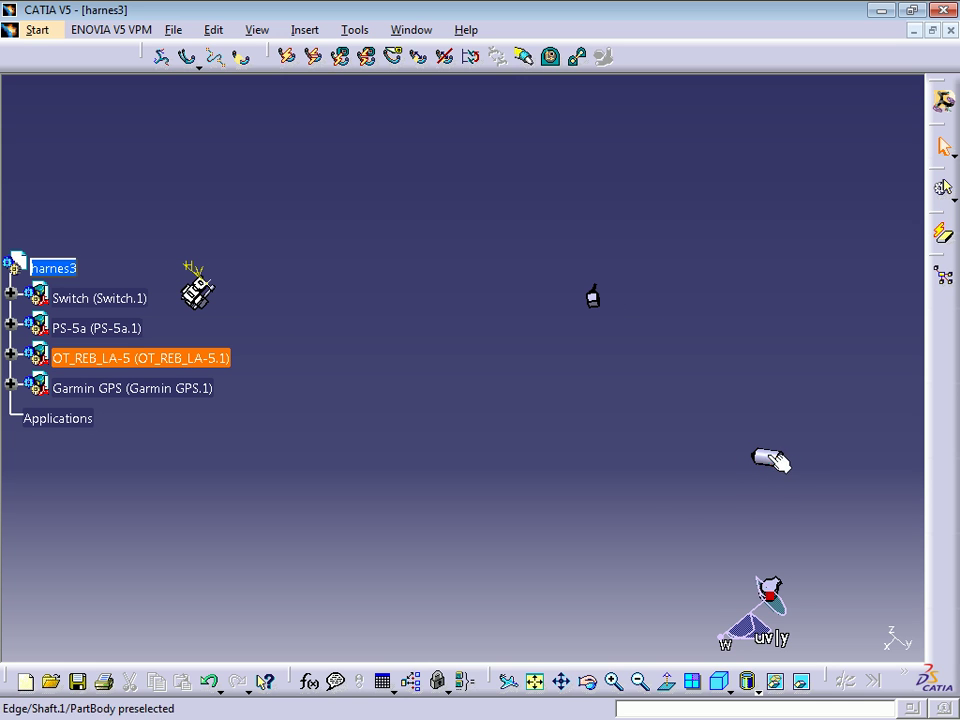
{"action": "middle_click_drag", "start_coordinate": [750, 559], "coordinate": [598, 454]}
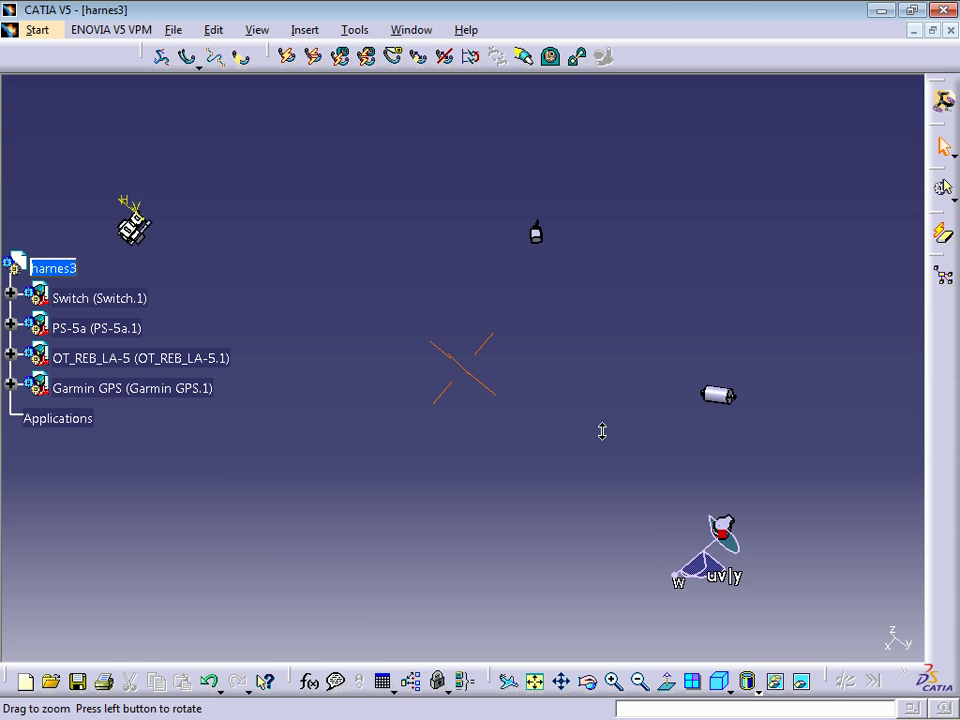
Step: Switch to Electrical Harness Assembly and dock its Creation and Management toolbars in the top row
{"action": "left_click", "coordinate": [38, 30]}
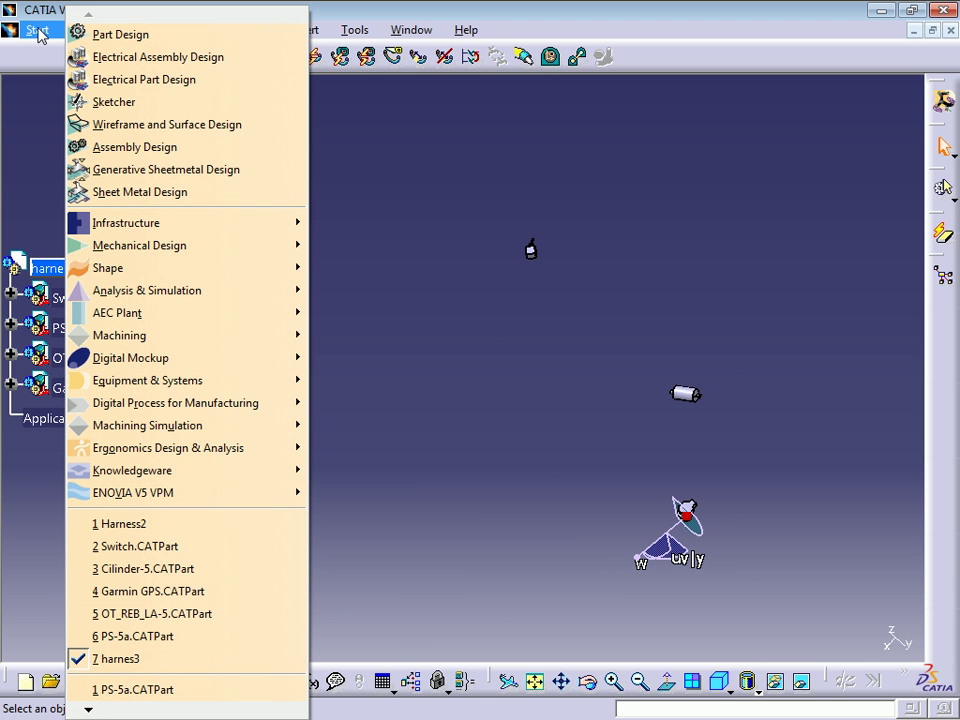
{"action": "mouse_move", "coordinate": [148, 380]}
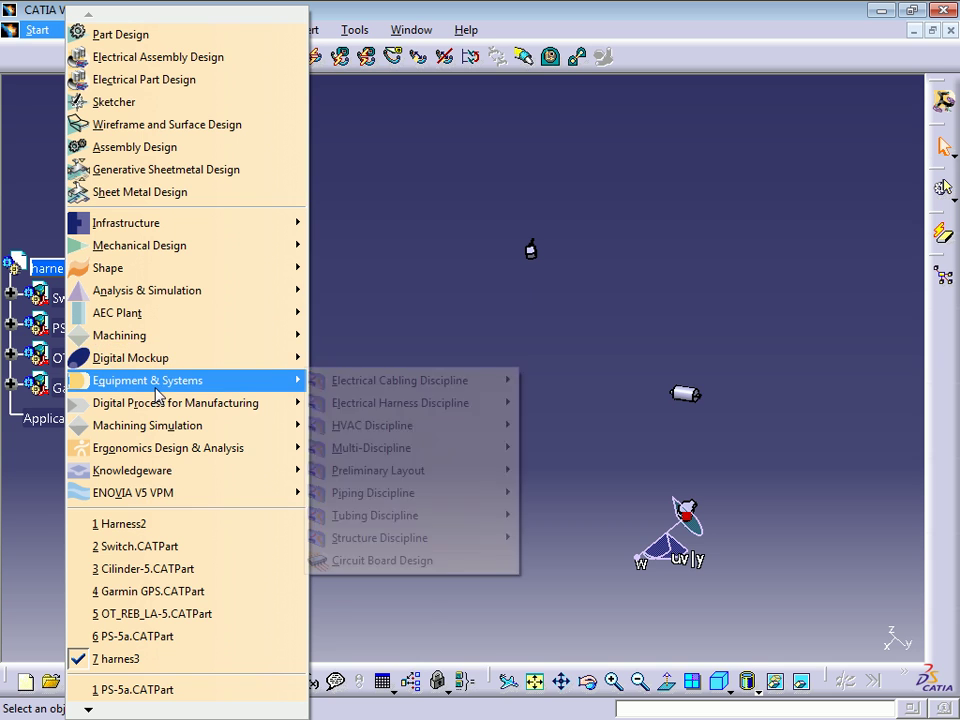
{"action": "mouse_move", "coordinate": [400, 403]}
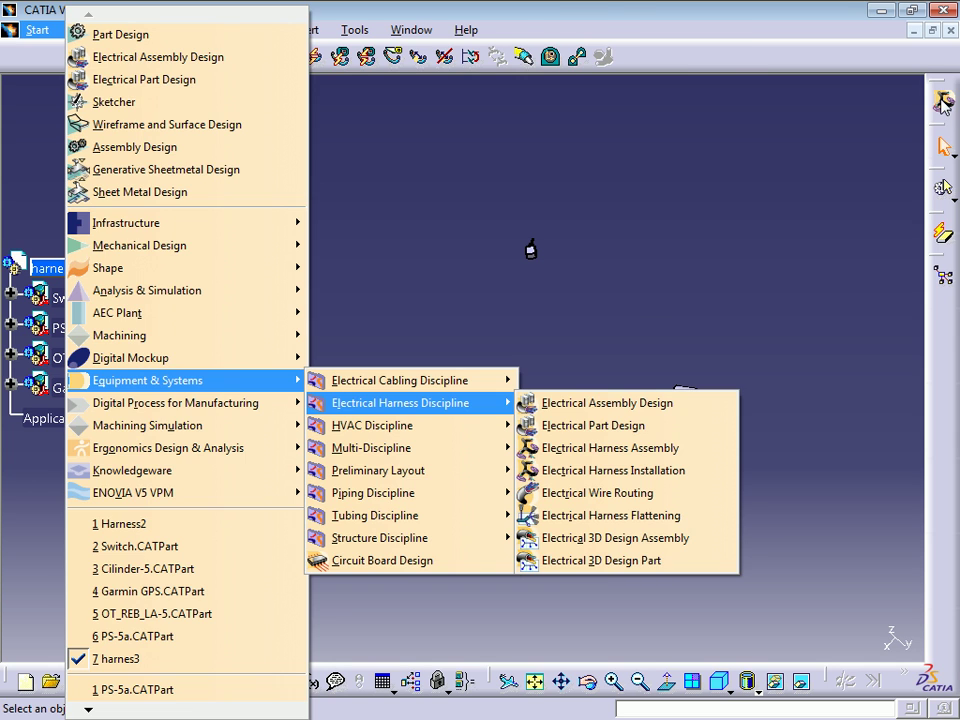
{"action": "left_click", "coordinate": [943, 103]}
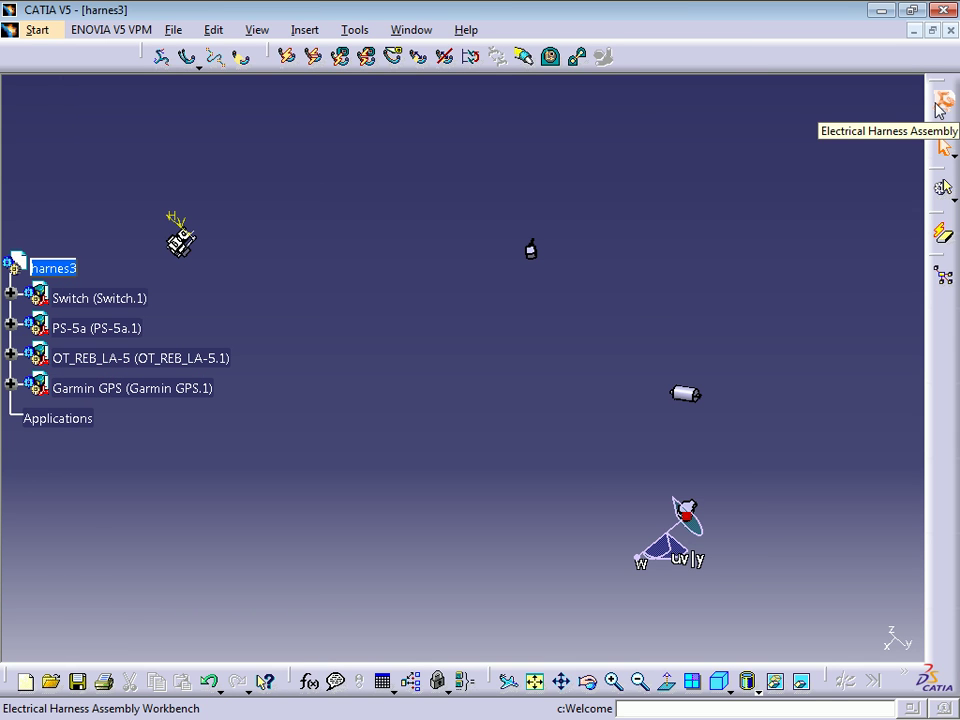
{"action": "left_click_drag", "start_coordinate": [145, 57], "coordinate": [138, 165]}
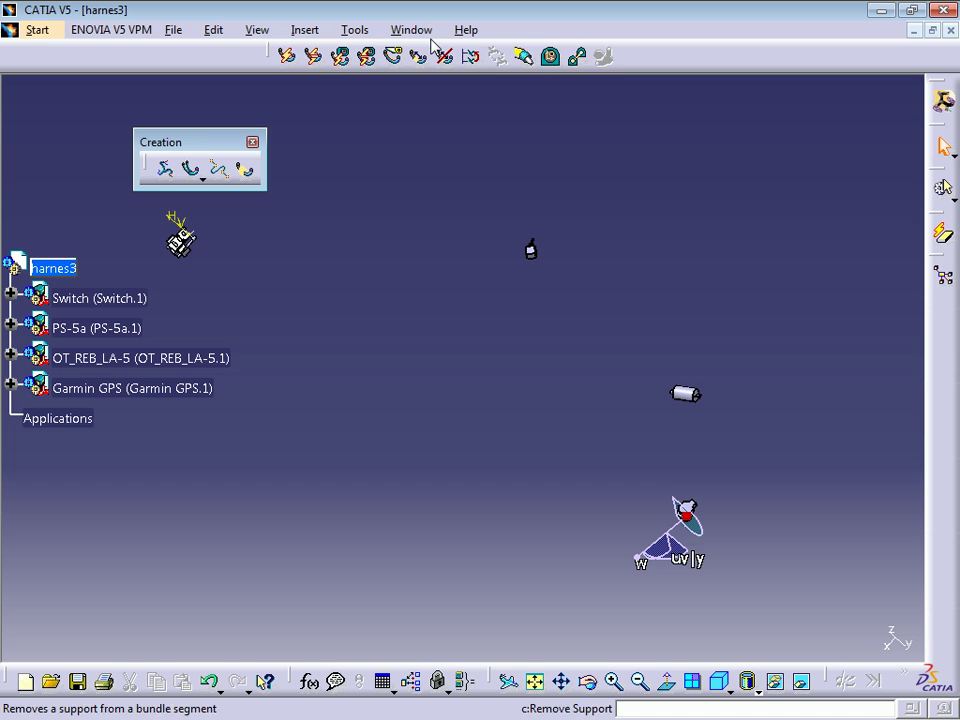
{"action": "left_click_drag", "start_coordinate": [272, 56], "coordinate": [302, 152]}
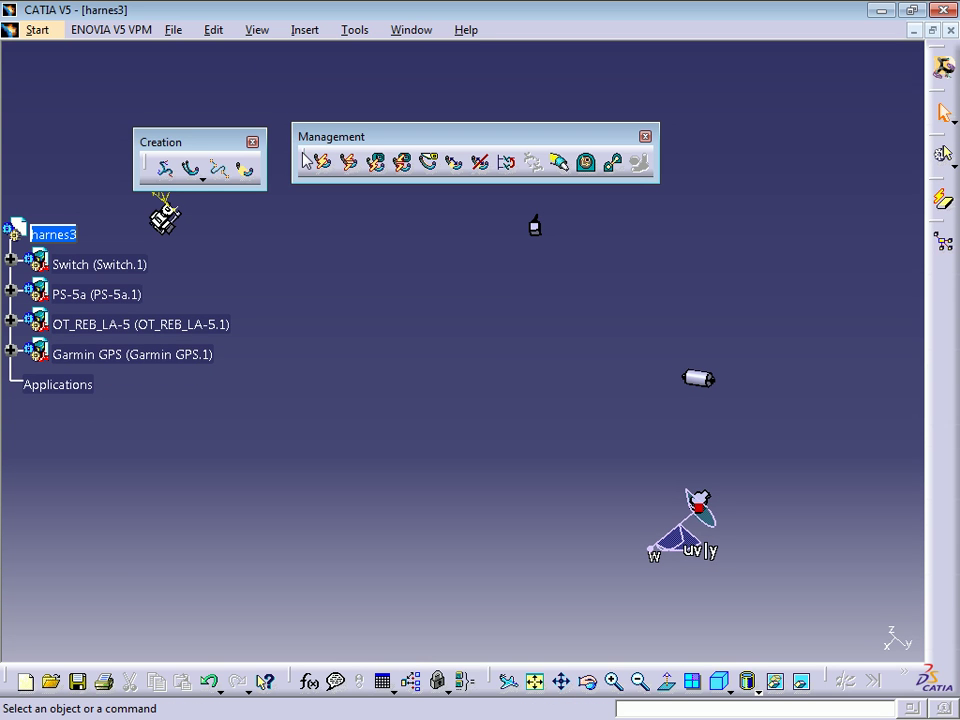
{"action": "left_click_drag", "start_coordinate": [415, 136], "coordinate": [435, 47]}
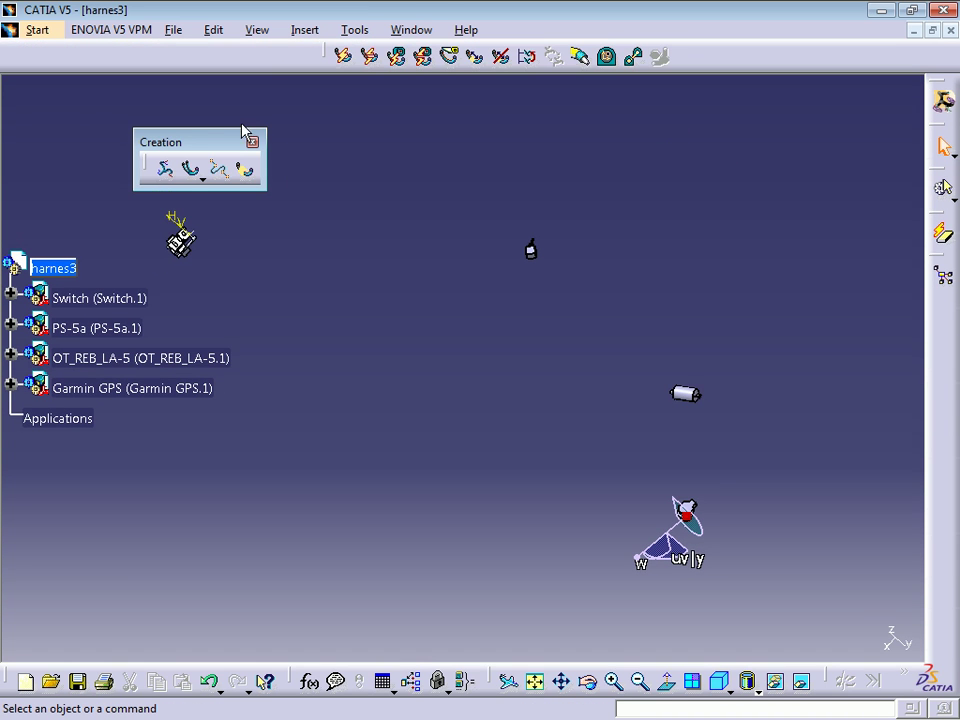
{"action": "left_click_drag", "start_coordinate": [197, 146], "coordinate": [258, 56]}
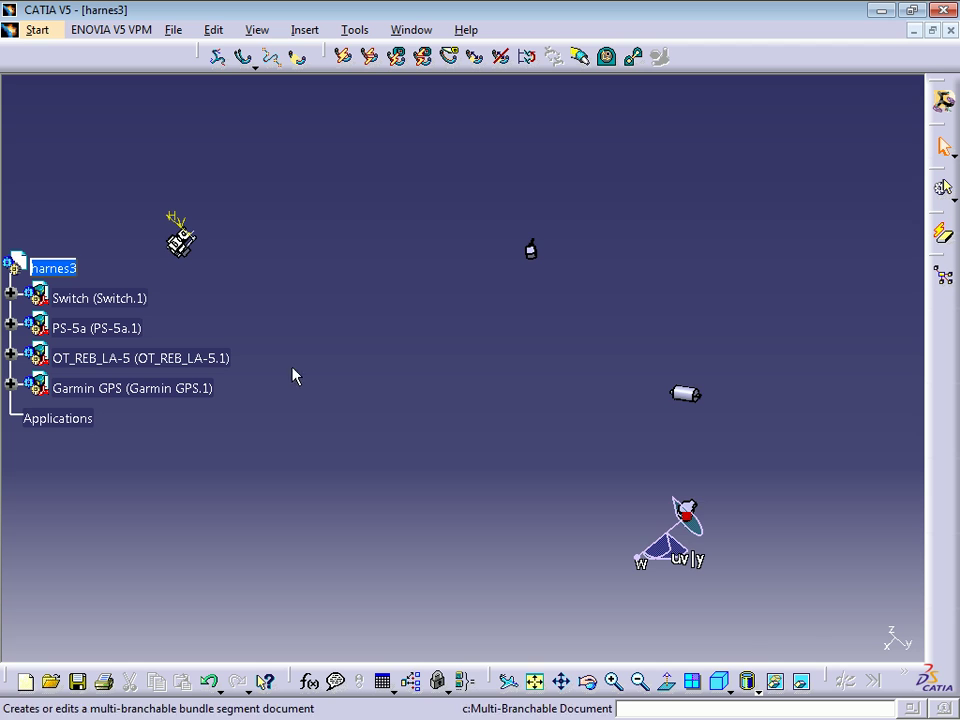
{"action": "mouse_move", "coordinate": [296, 380]}
{"action": "middle_mouse_down"}
{"action": "mouse_move", "coordinate": [305, 327]}
{"action": "mouse_move", "coordinate": [465, 364]}
{"action": "mouse_move", "coordinate": [450, 433]}
{"action": "middle_mouse_up"}
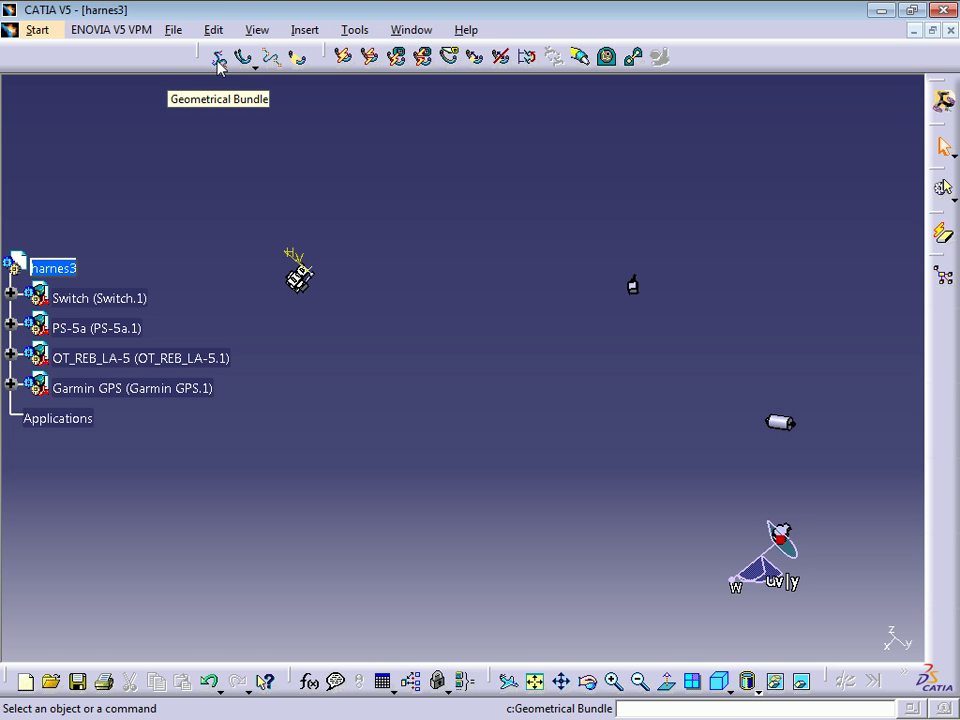
Step: Convert harnes3 into Geometrical Bundle1 and set its part number to Harness3
{"action": "left_click", "coordinate": [218, 60]}
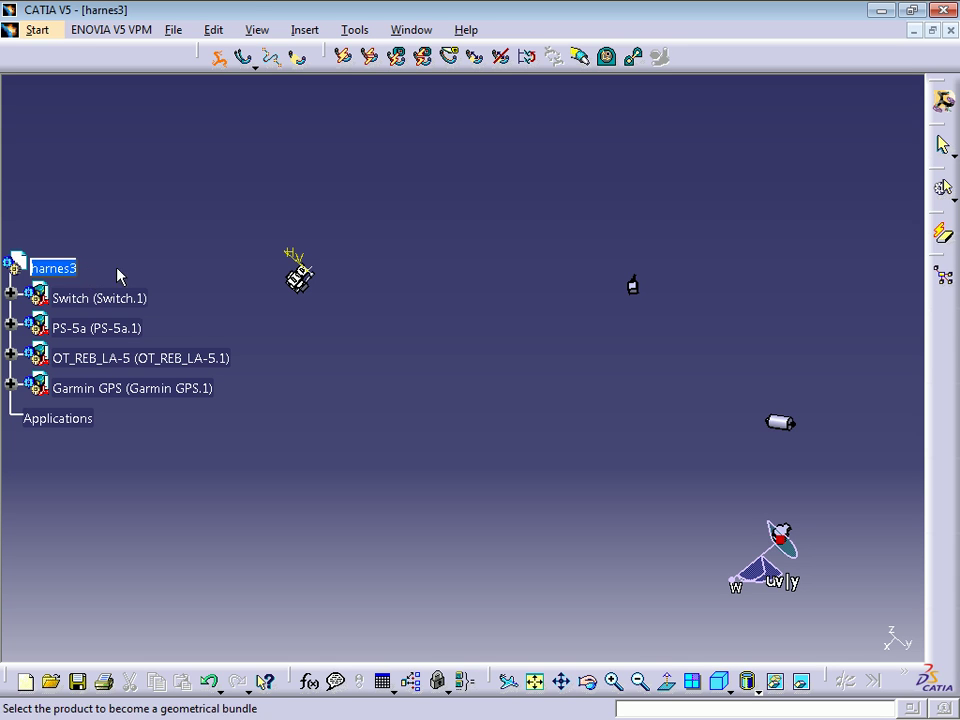
{"action": "left_click", "coordinate": [79, 278]}
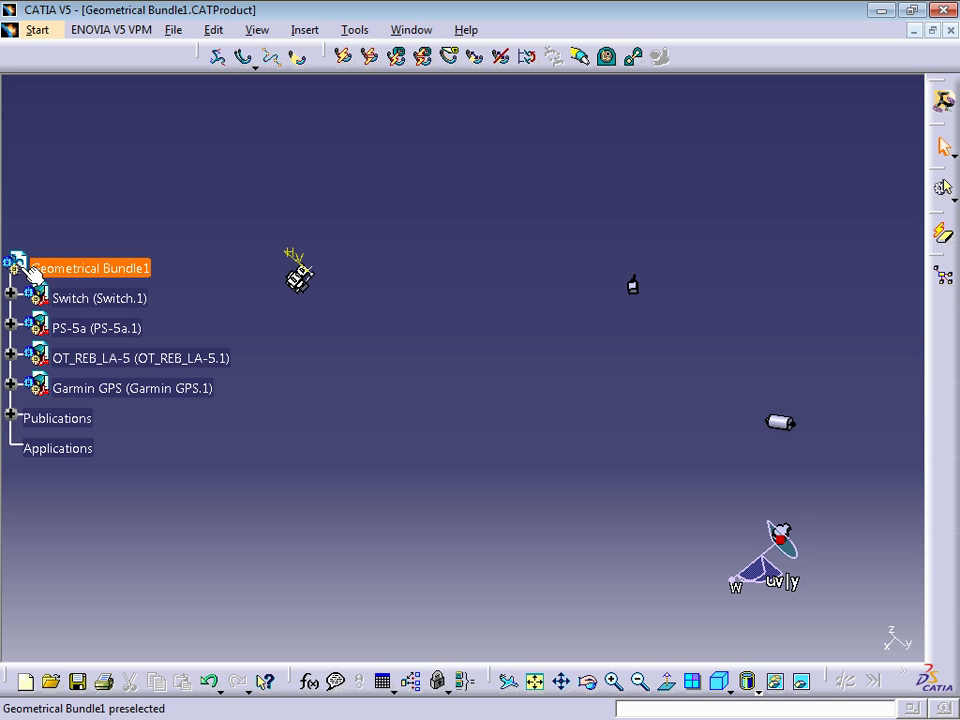
{"action": "right_click", "coordinate": [137, 277]}
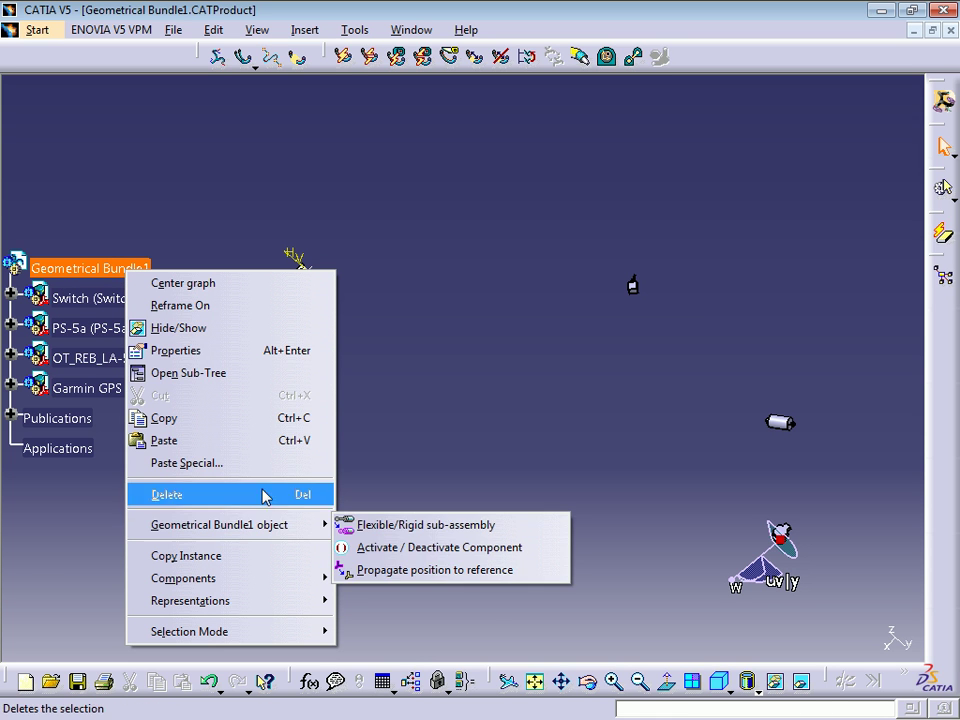
{"action": "left_click", "coordinate": [258, 350]}
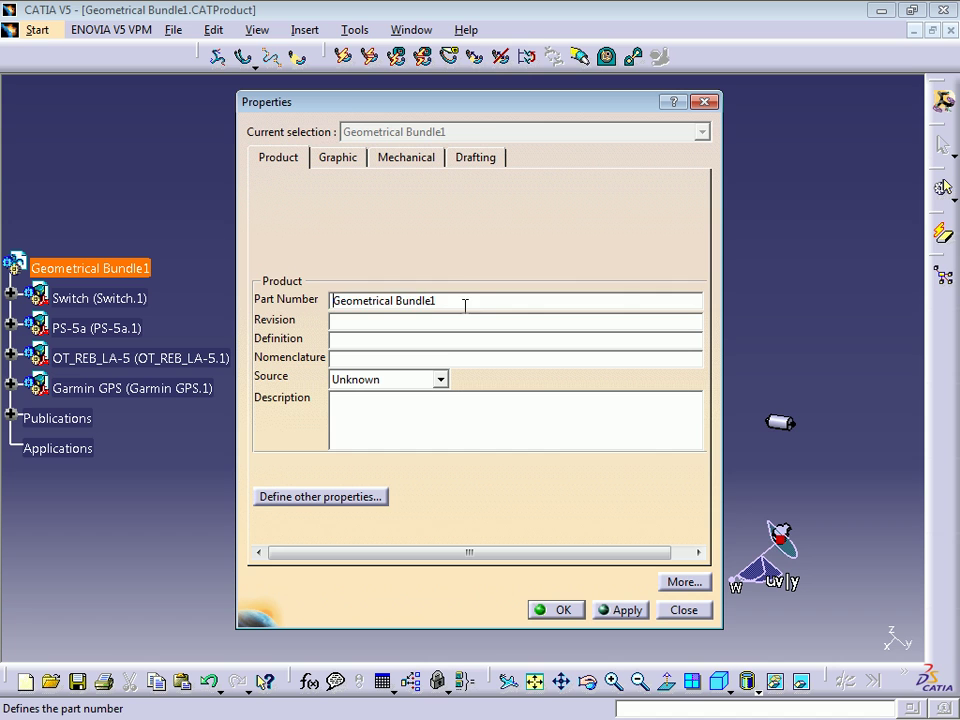
{"action": "left_click_drag", "start_coordinate": [461, 300], "coordinate": [335, 300]}
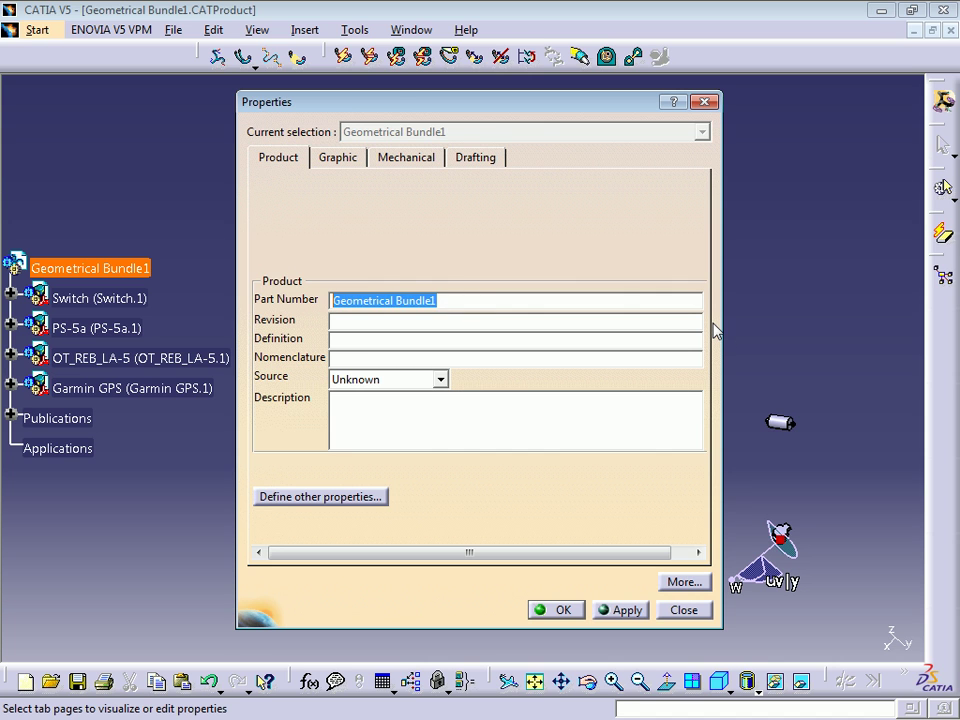
{"action": "type", "text": "Harness3"}
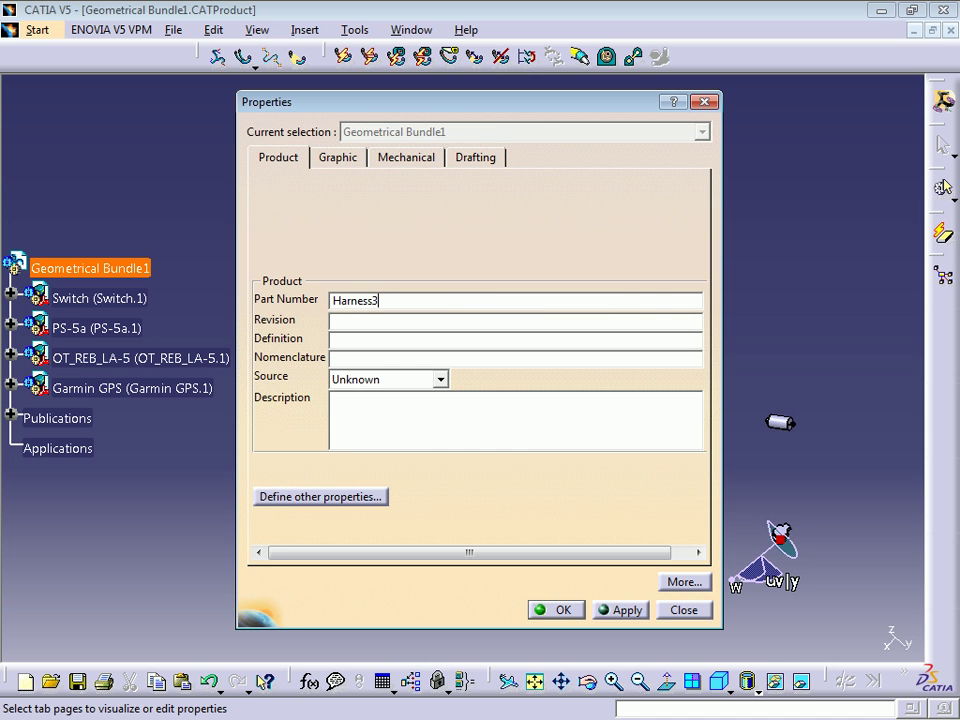
{"action": "key", "text": "Return"}
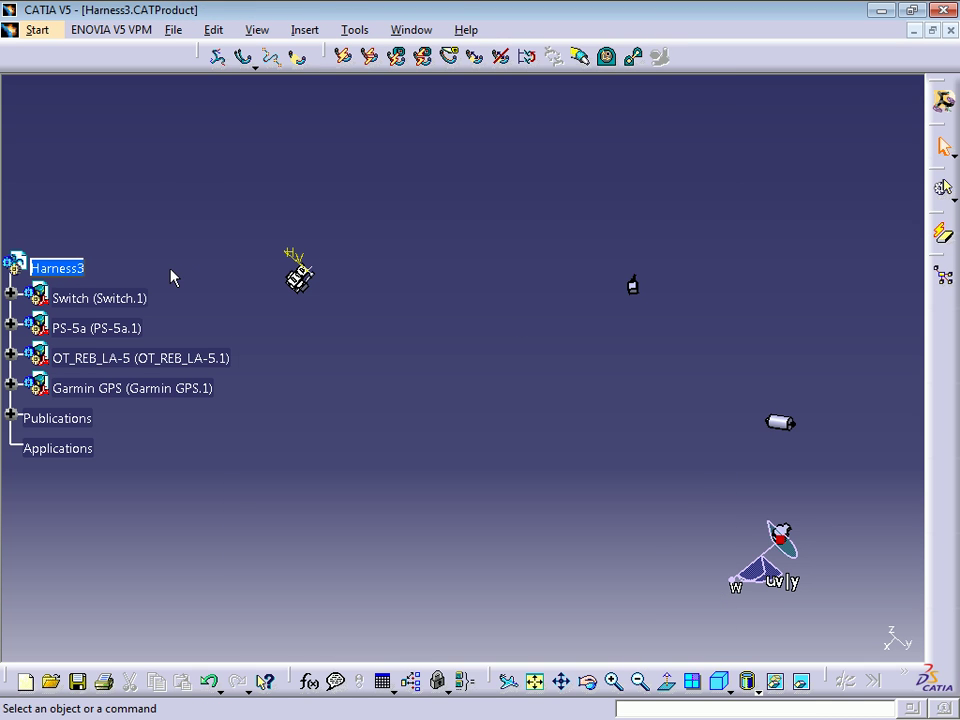
{"action": "mouse_move", "coordinate": [346, 343]}
{"action": "middle_mouse_down"}
{"action": "mouse_move", "coordinate": [392, 347]}
{"action": "mouse_move", "coordinate": [390, 360]}
{"action": "mouse_move", "coordinate": [386, 296]}
{"action": "mouse_move", "coordinate": [436, 389]}
{"action": "middle_mouse_up"}
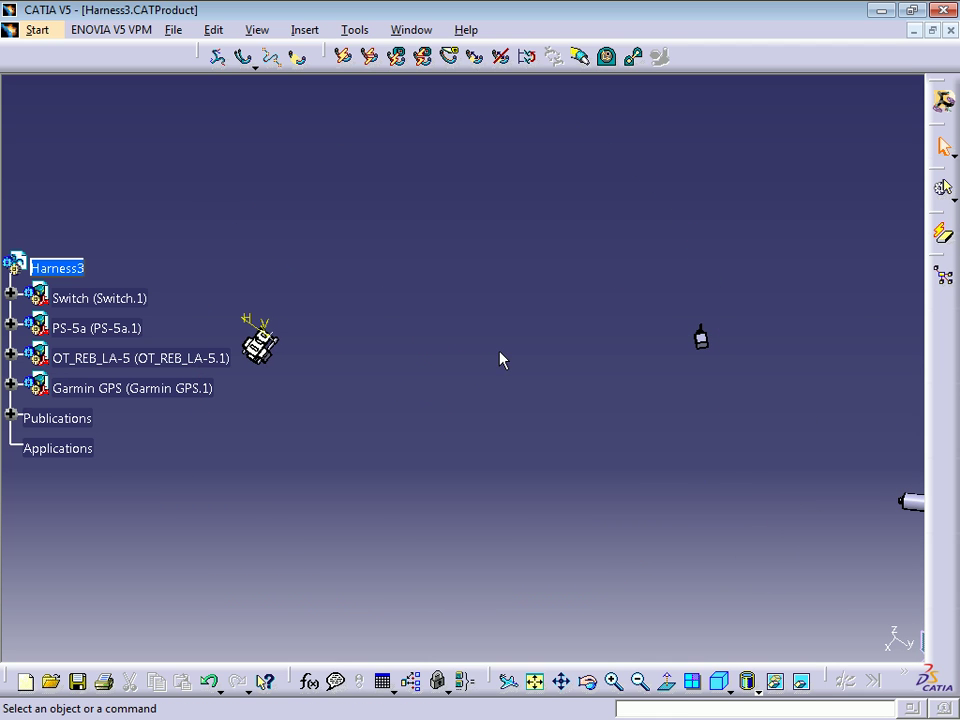
Step: Create a Multi-Branchable bundle document under Harness3 and accept the external references warning
{"action": "left_click", "coordinate": [273, 62]}
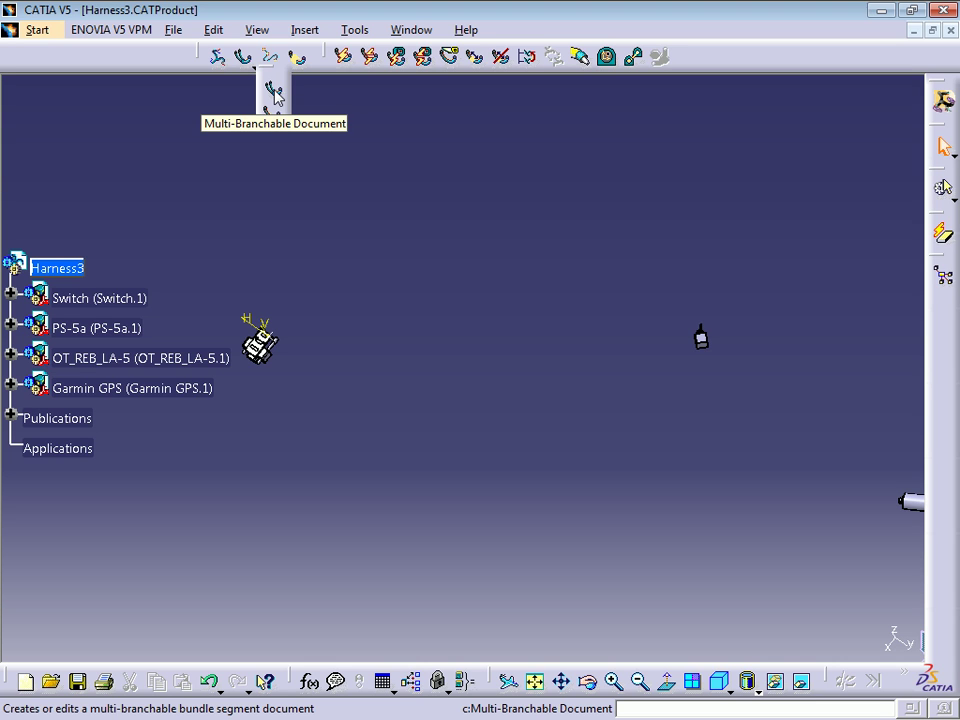
{"action": "left_click", "coordinate": [275, 95]}
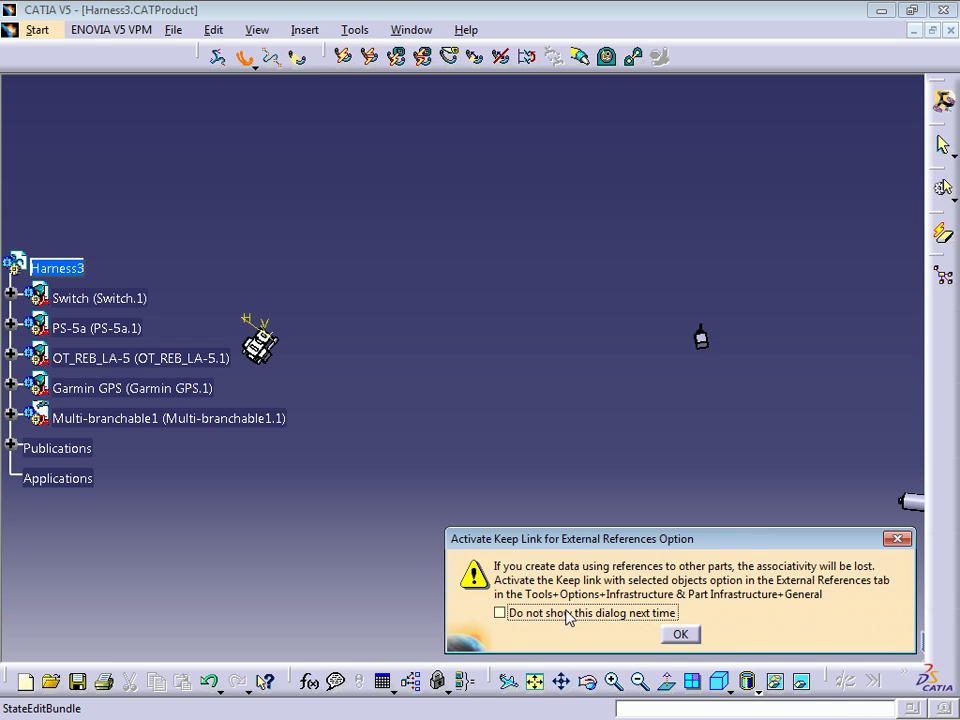
{"action": "left_click_drag", "start_coordinate": [575, 548], "coordinate": [458, 423]}
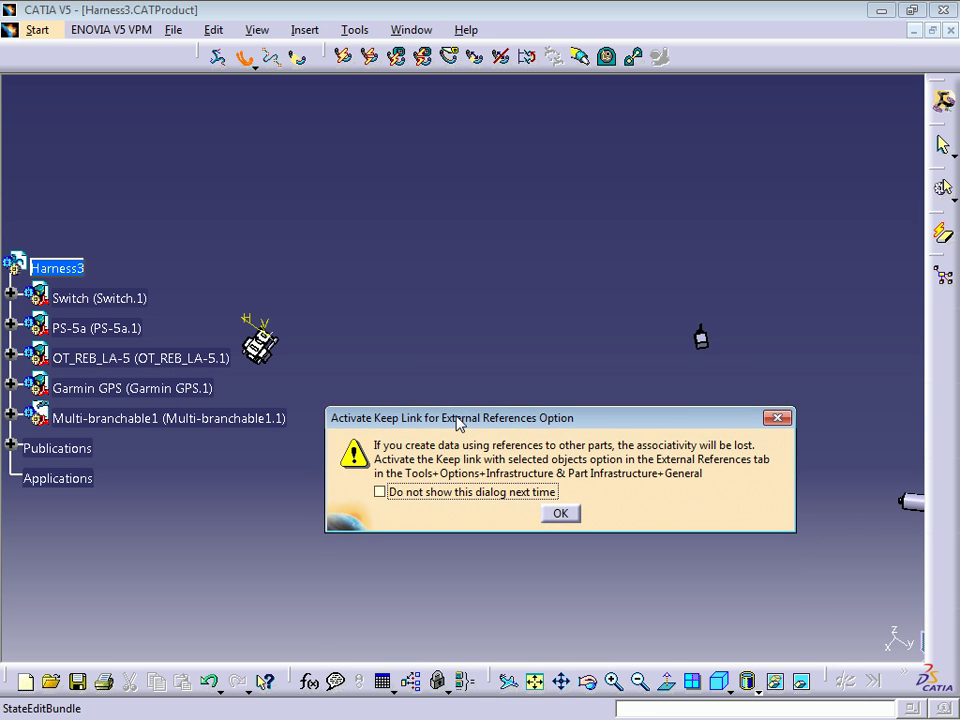
{"action": "left_click", "coordinate": [559, 514]}
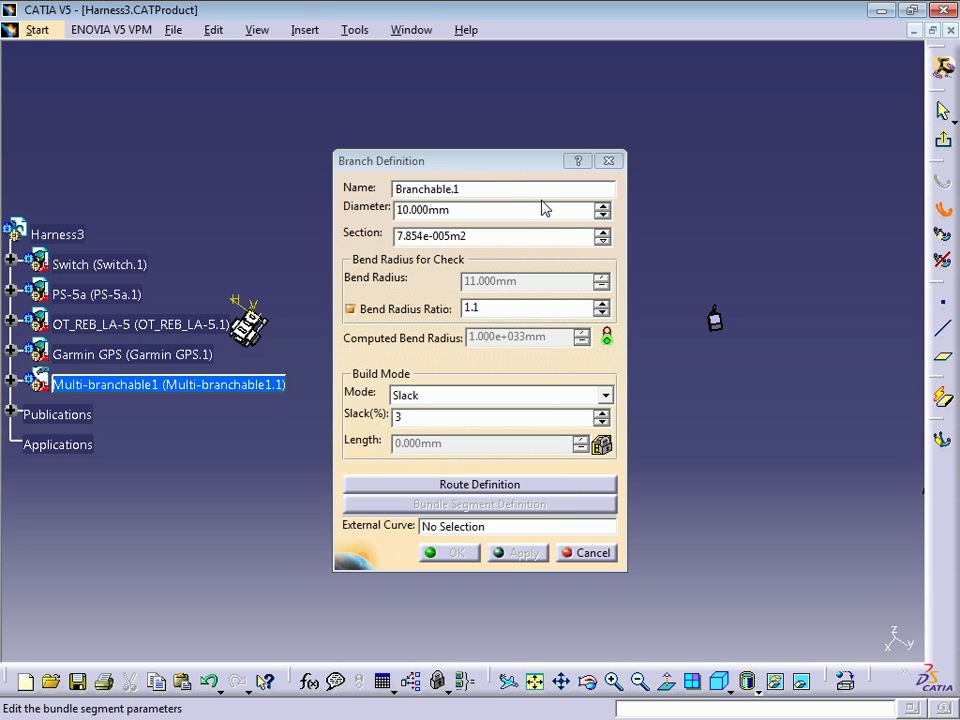
{"action": "left_click_drag", "start_coordinate": [489, 162], "coordinate": [664, 123]}
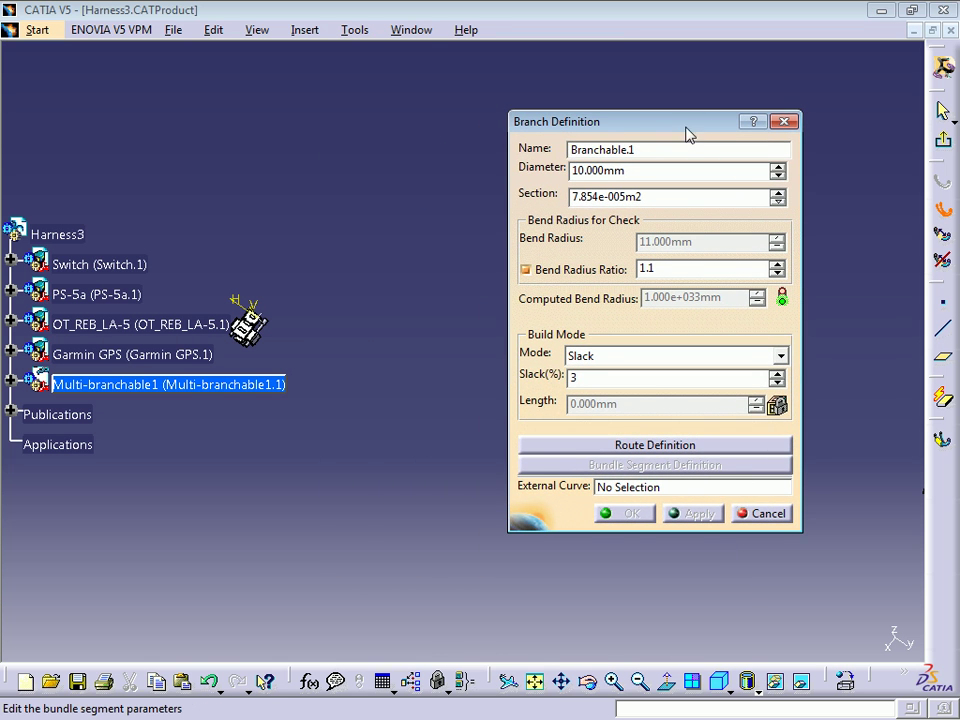
{"action": "left_click_drag", "start_coordinate": [688, 133], "coordinate": [636, 194]}
{"action": "left_click", "coordinate": [613, 233]}
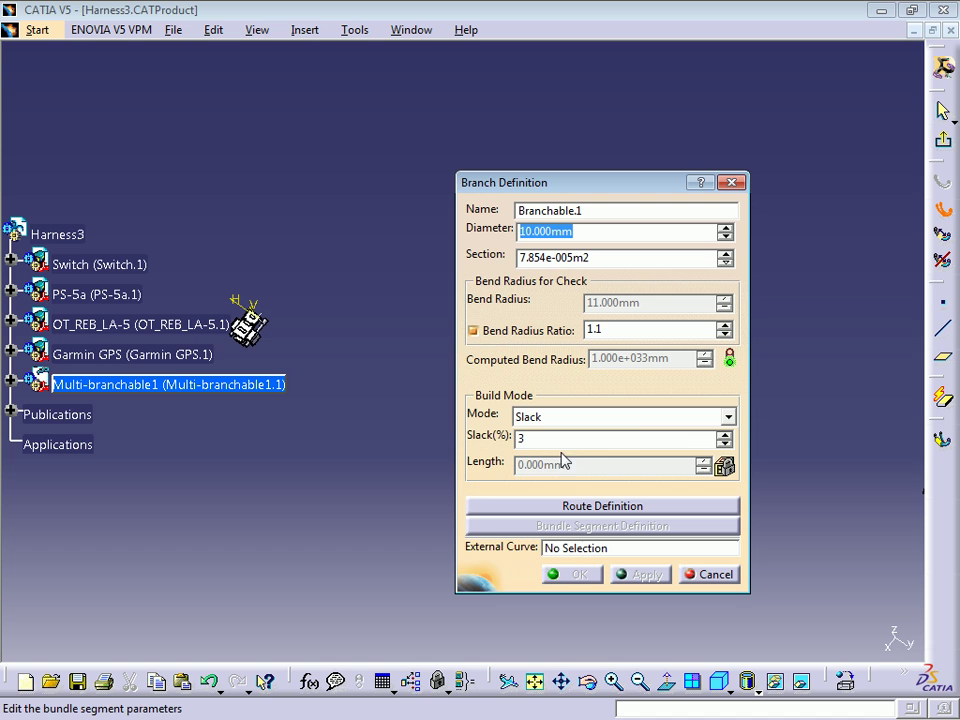
{"action": "left_click", "coordinate": [718, 417]}
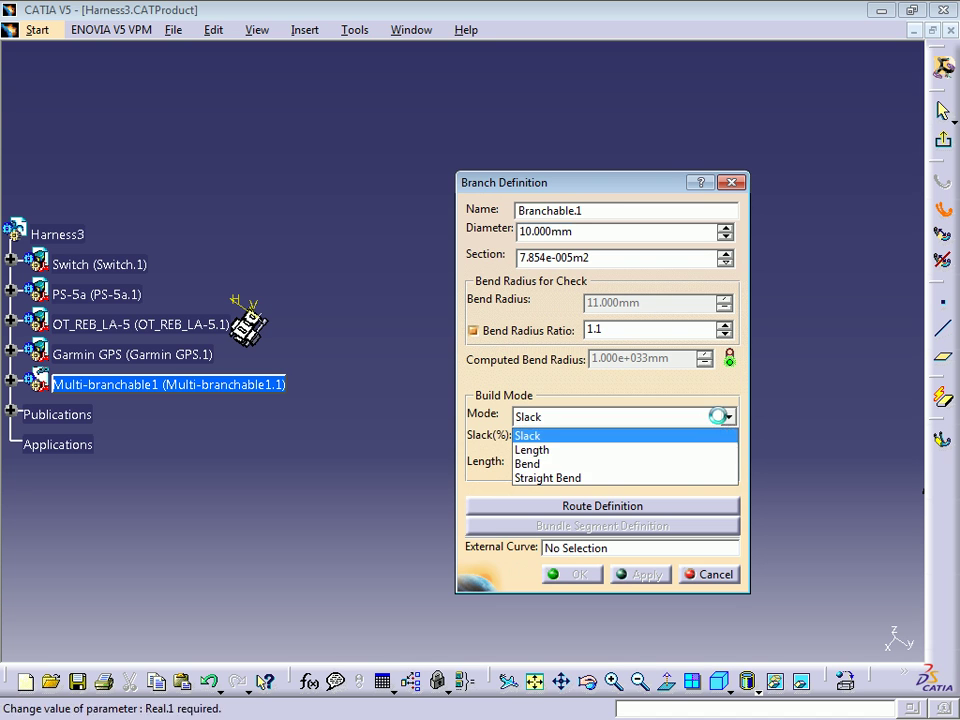
{"action": "left_click", "coordinate": [606, 435]}
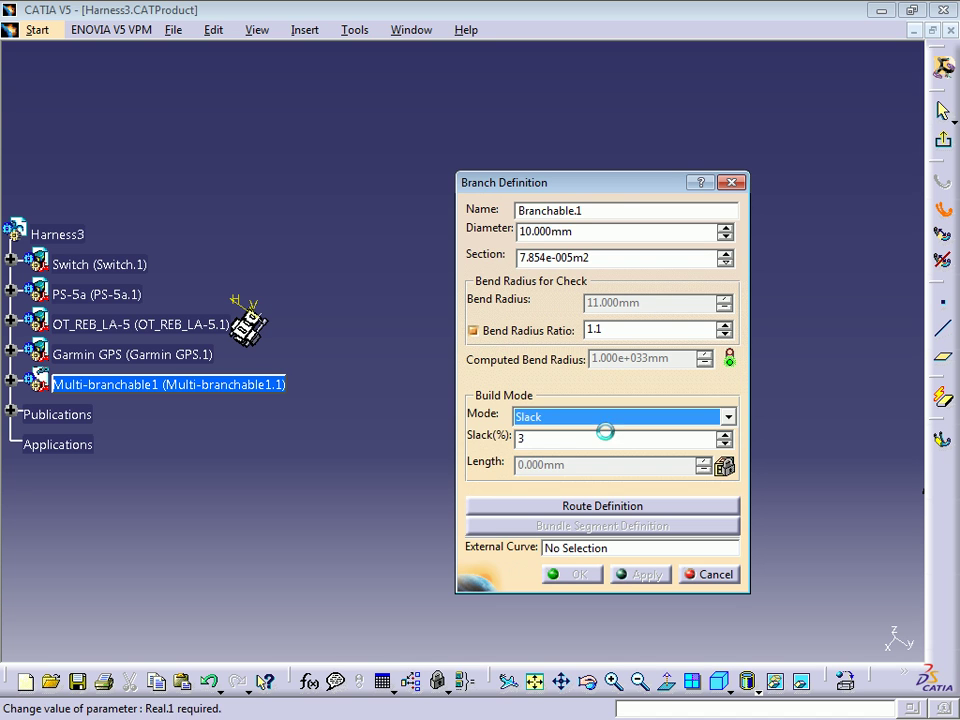
{"action": "left_click", "coordinate": [600, 506]}
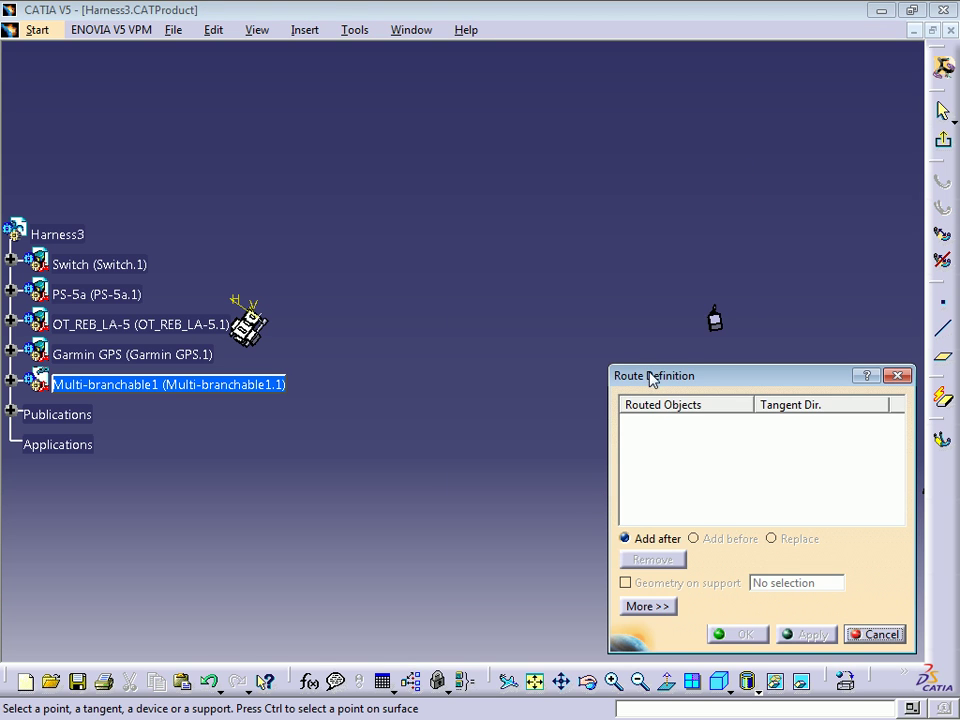
Step: Route Branchable.1 from the OT_REB_LA-5 connector to the Garmin GPS connector, giving 540.41 mm
{"action": "left_click_drag", "start_coordinate": [650, 378], "coordinate": [568, 180]}
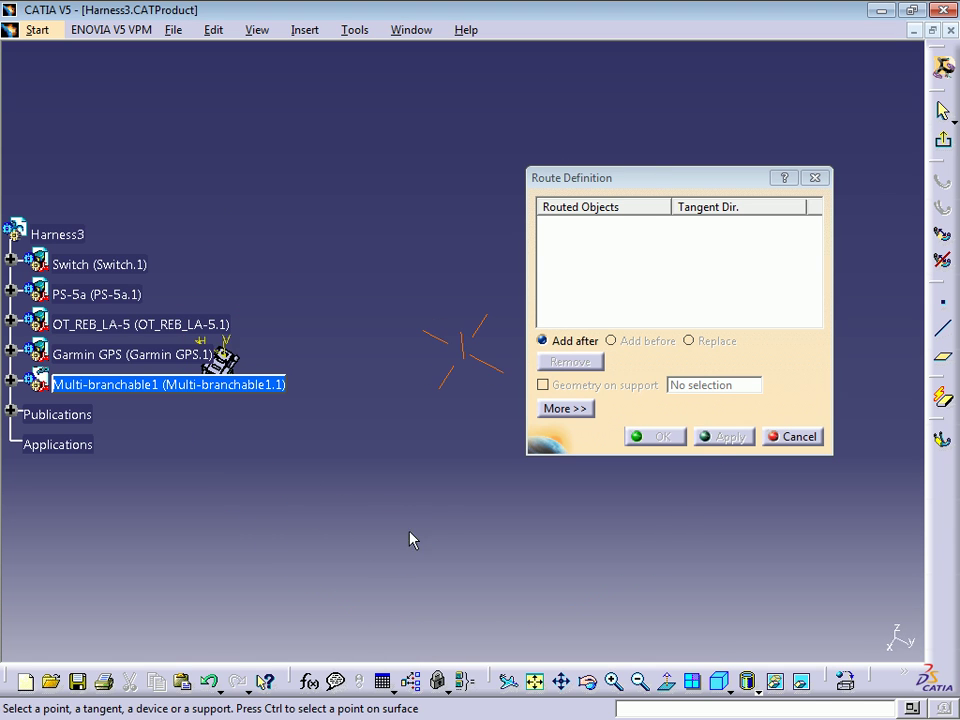
{"action": "mouse_move", "coordinate": [409, 540]}
{"action": "middle_mouse_down"}
{"action": "mouse_move", "coordinate": [306, 589]}
{"action": "mouse_move", "coordinate": [360, 618]}
{"action": "middle_mouse_up"}
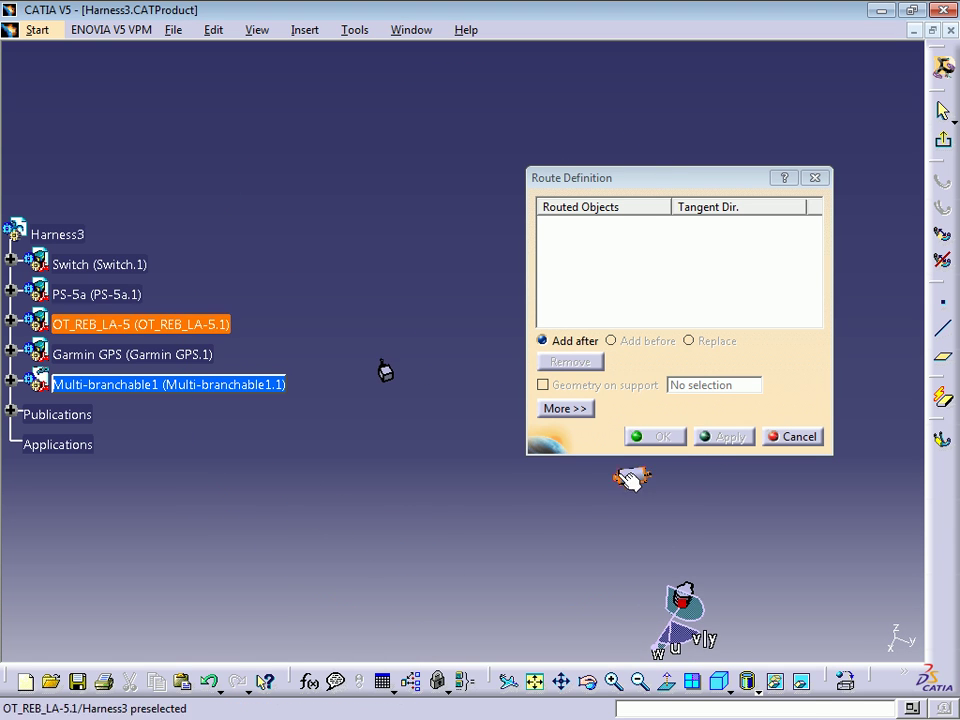
{"action": "middle_click_drag", "start_coordinate": [629, 479], "coordinate": [560, 555]}
{"action": "mouse_move", "coordinate": [426, 452]}
{"action": "middle_mouse_down"}
{"action": "mouse_move", "coordinate": [388, 438]}
{"action": "mouse_move", "coordinate": [205, 467]}
{"action": "mouse_move", "coordinate": [296, 324]}
{"action": "mouse_move", "coordinate": [375, 336]}
{"action": "mouse_move", "coordinate": [340, 333]}
{"action": "middle_mouse_up"}
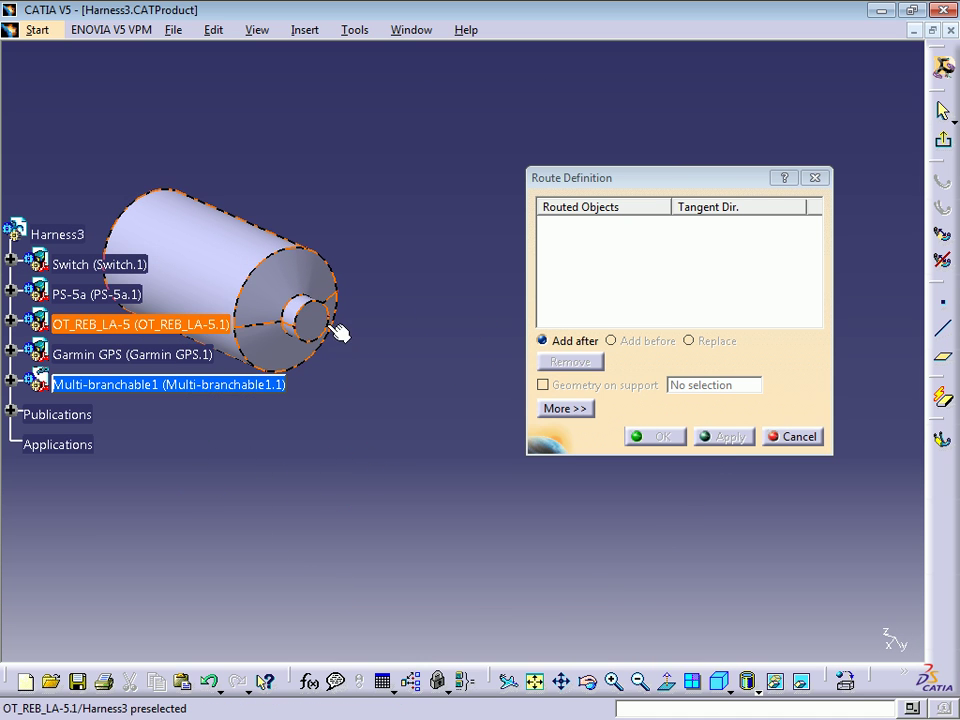
{"action": "left_click", "coordinate": [328, 330]}
{"action": "mouse_move", "coordinate": [450, 354]}
{"action": "middle_mouse_down"}
{"action": "mouse_move", "coordinate": [494, 440]}
{"action": "mouse_move", "coordinate": [379, 132]}
{"action": "middle_mouse_up"}
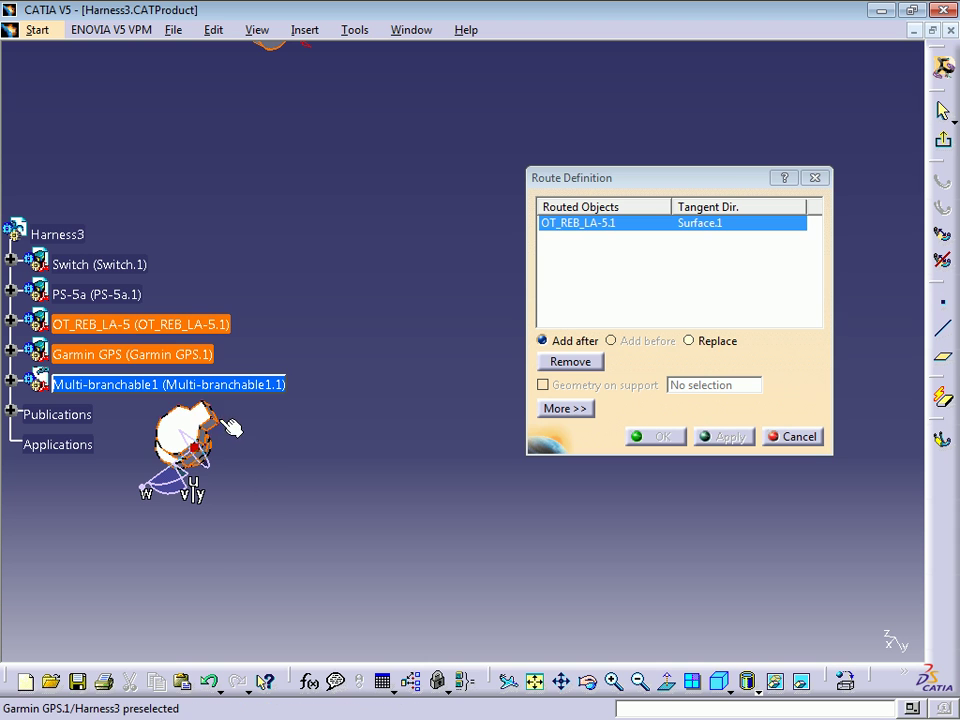
{"action": "left_click", "coordinate": [190, 430]}
{"action": "mouse_move", "coordinate": [397, 333]}
{"action": "middle_mouse_down"}
{"action": "mouse_move", "coordinate": [472, 418]}
{"action": "mouse_move", "coordinate": [658, 507]}
{"action": "mouse_move", "coordinate": [563, 503]}
{"action": "middle_mouse_up"}
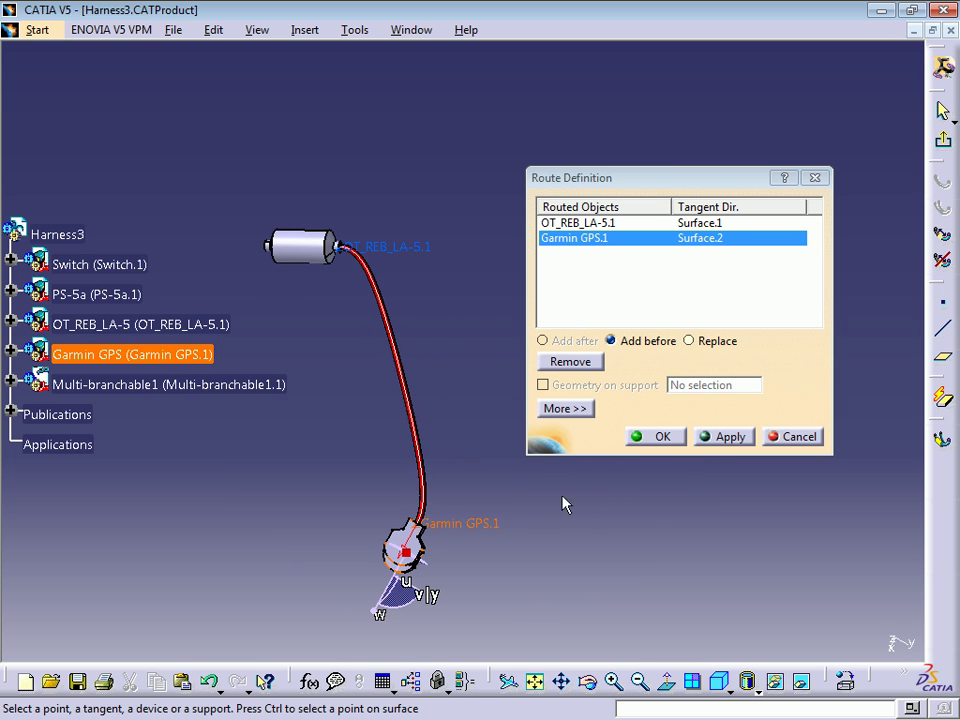
{"action": "left_click", "coordinate": [660, 438]}
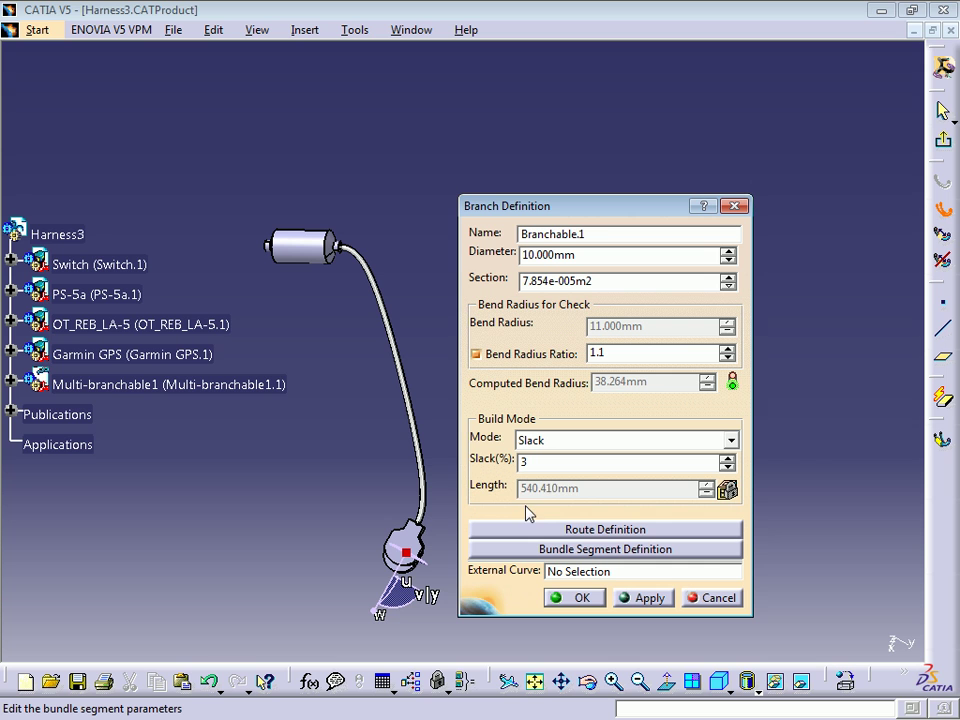
Step: Raise Branchable.1 slack to 21% for a 634.85 mm bundle and close the branch definition
{"action": "mouse_move", "coordinate": [385, 385]}
{"action": "middle_mouse_down", "text": "ctrl"}
{"action": "mouse_move", "coordinate": [386, 338]}
{"action": "mouse_move", "coordinate": [428, 279]}
{"action": "middle_mouse_up", "text": "ctrl"}
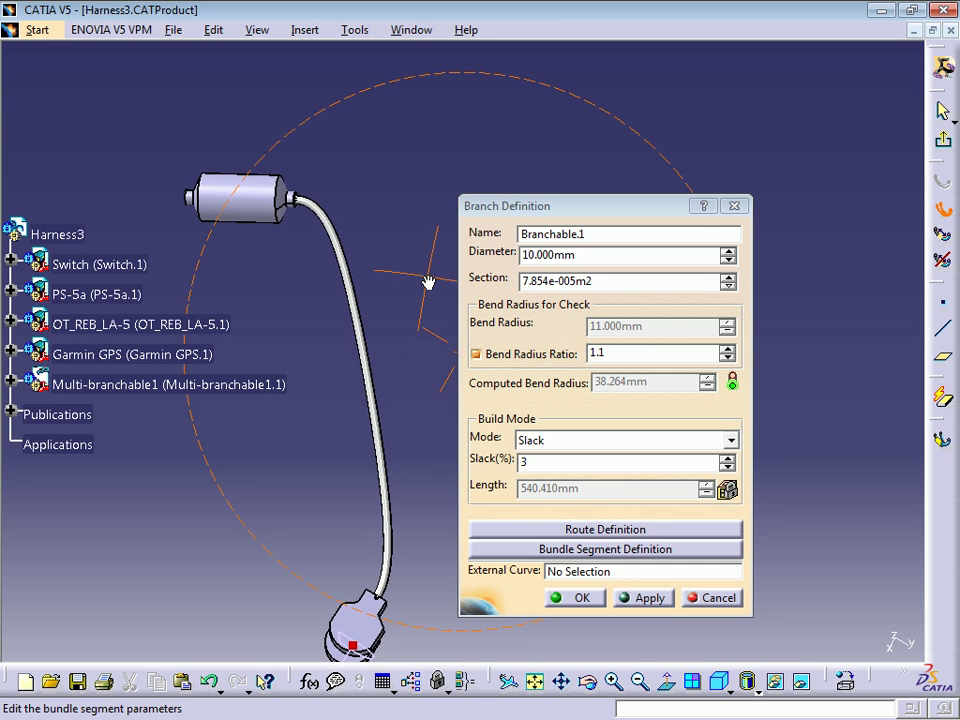
{"action": "left_click", "coordinate": [729, 459]}
{"action": "left_click", "coordinate": [729, 459]}
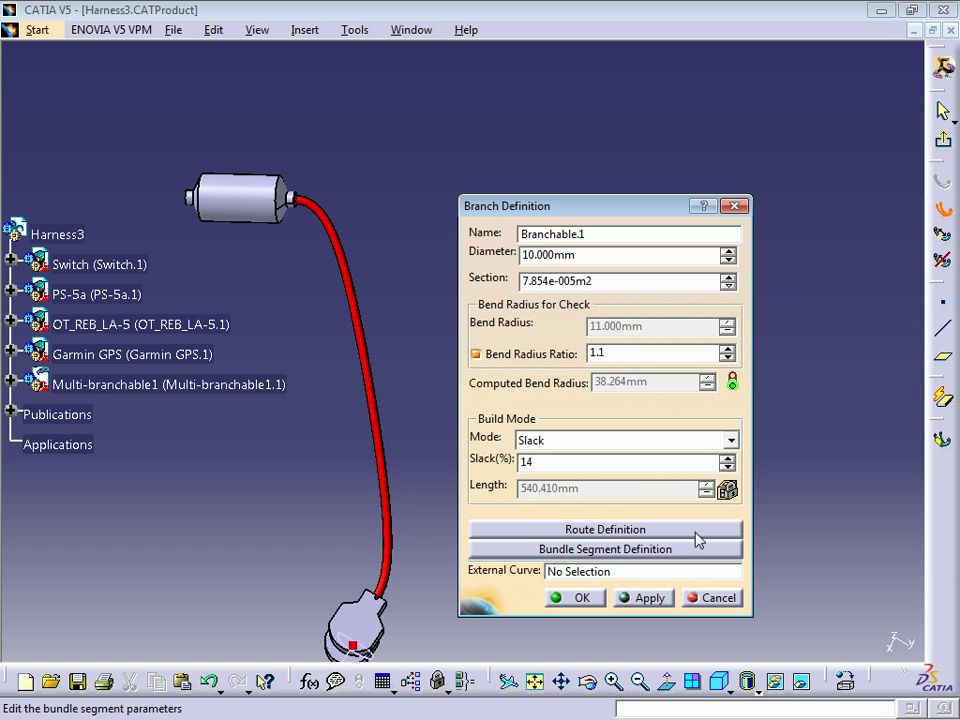
{"action": "left_click", "coordinate": [649, 598]}
{"action": "left_click", "coordinate": [729, 457]}
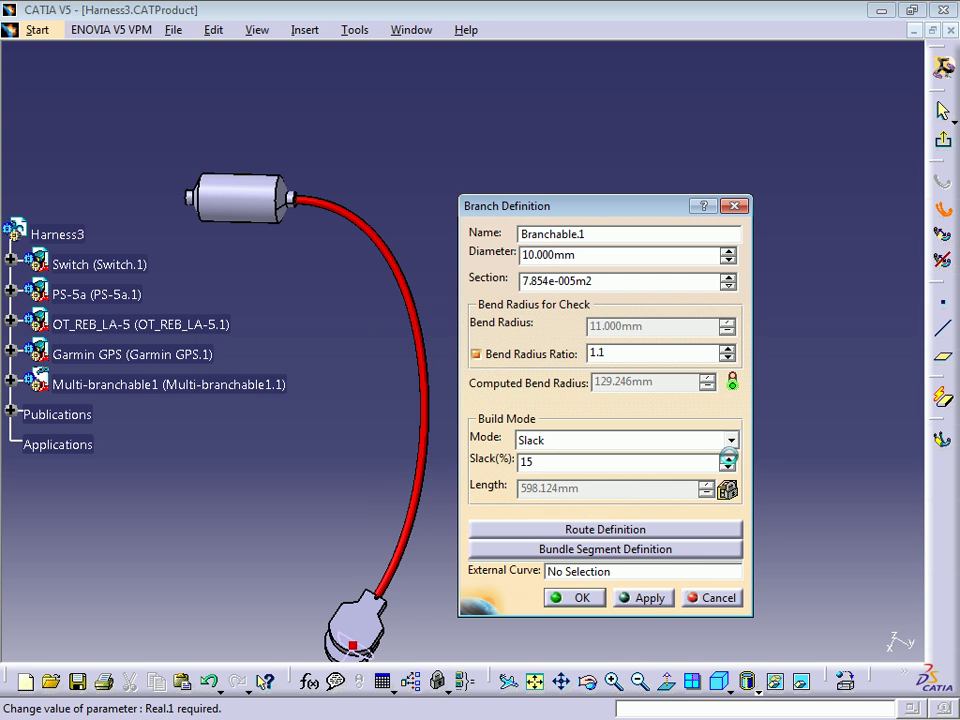
{"action": "left_click", "coordinate": [729, 456]}
{"action": "left_click", "coordinate": [645, 600]}
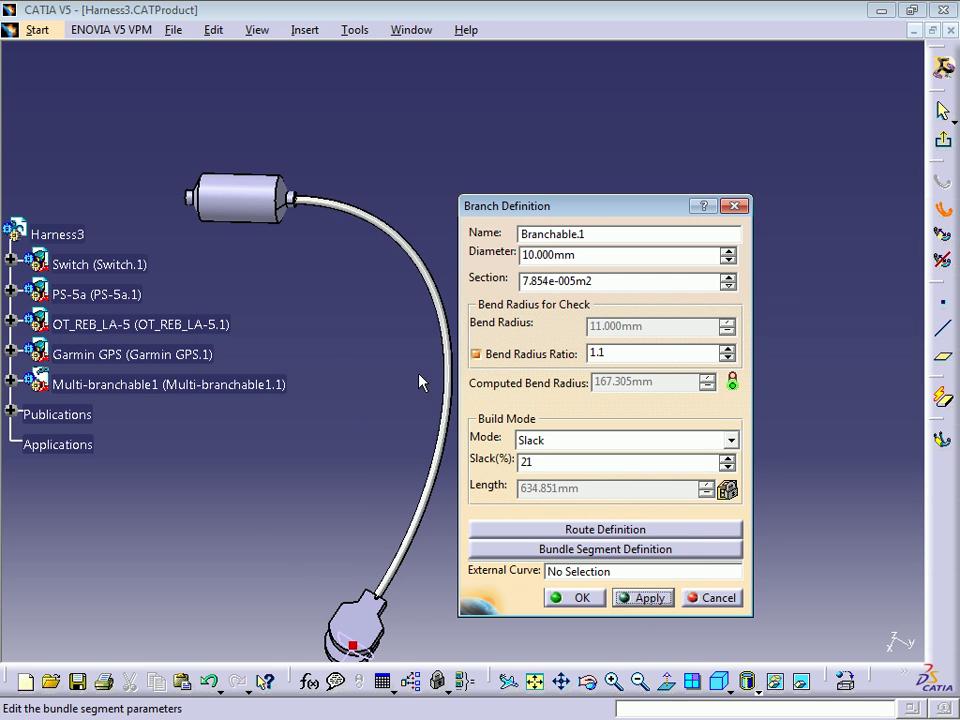
{"action": "middle_click_drag", "start_coordinate": [334, 332], "coordinate": [420, 425]}
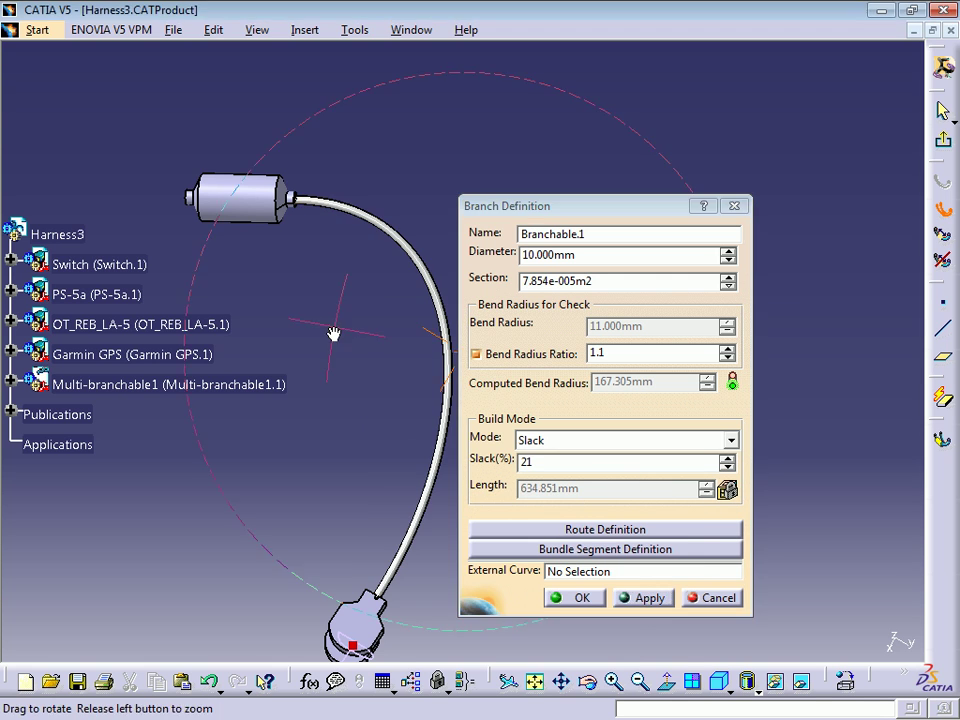
{"action": "left_click", "coordinate": [580, 598]}
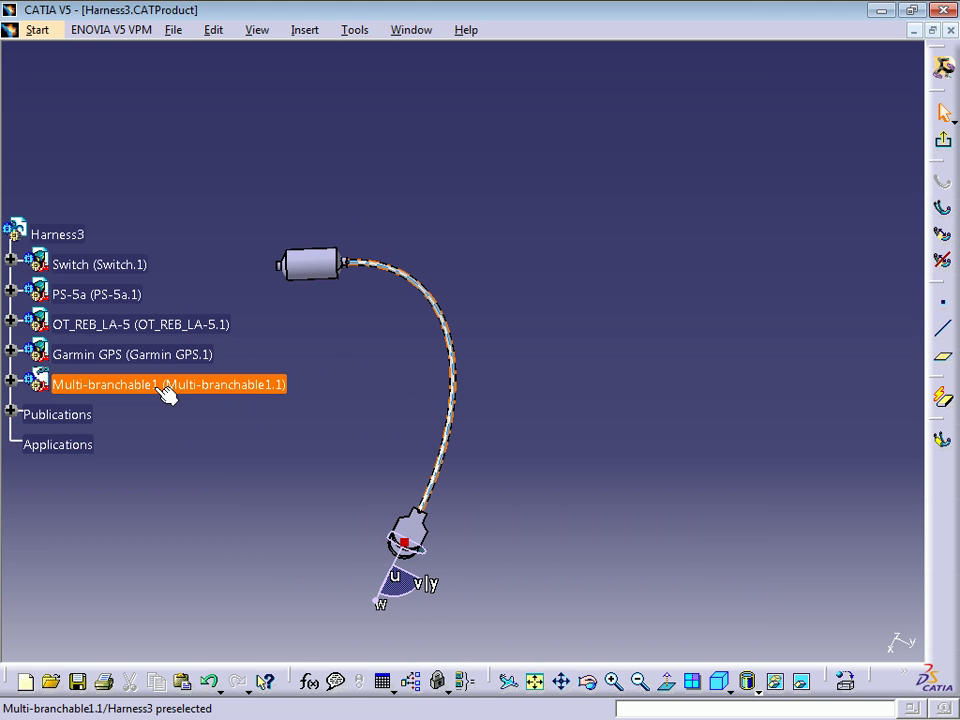
Step: Set the Multi-branchable1 instance name to 'First Bundle' and accept reconnecting impacted elements
{"action": "right_click", "coordinate": [158, 391]}
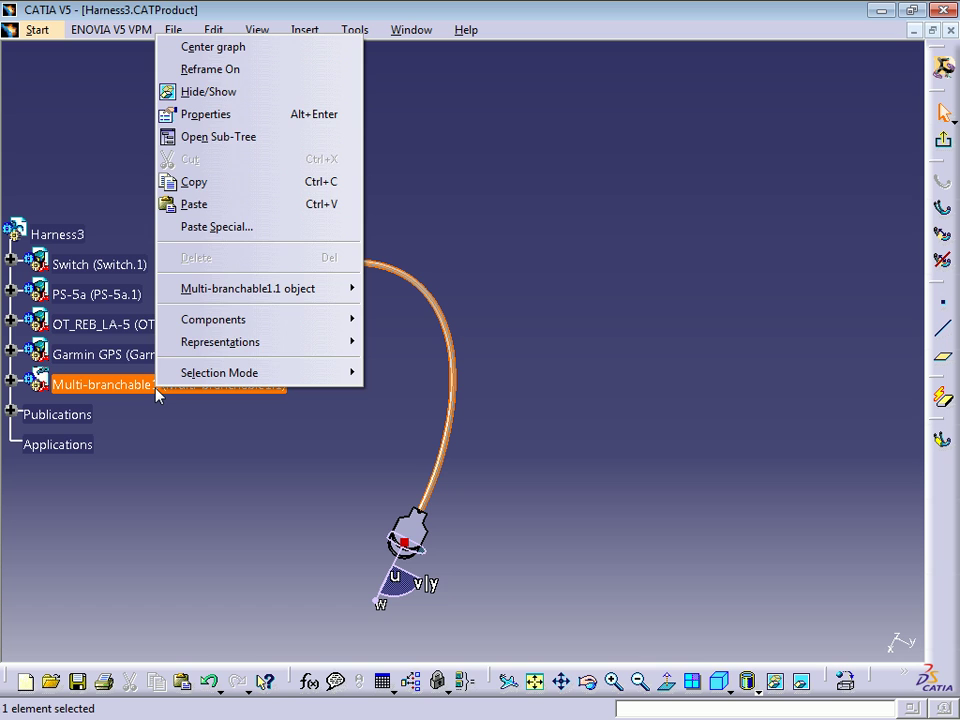
{"action": "left_click", "coordinate": [258, 116]}
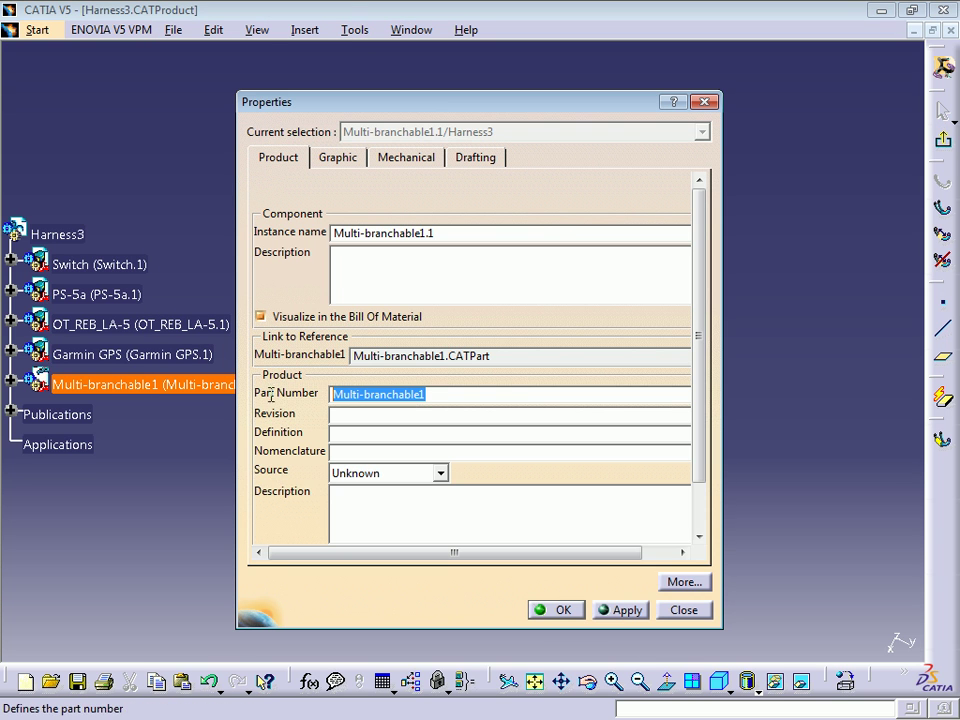
{"action": "left_click", "coordinate": [424, 230]}
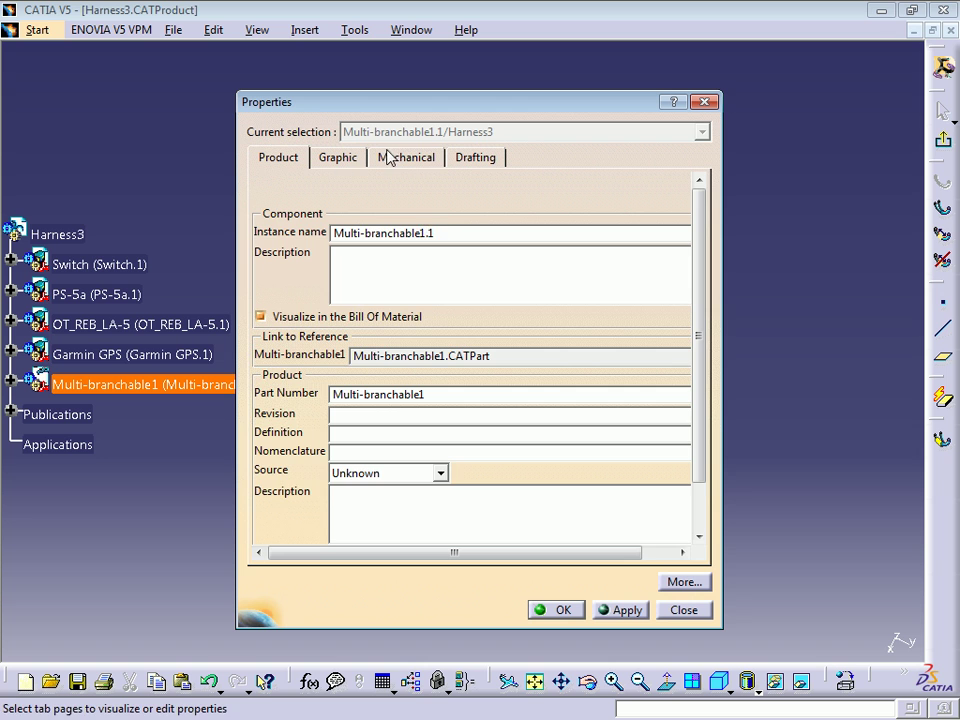
{"action": "left_click", "coordinate": [478, 160]}
{"action": "left_click", "coordinate": [270, 157]}
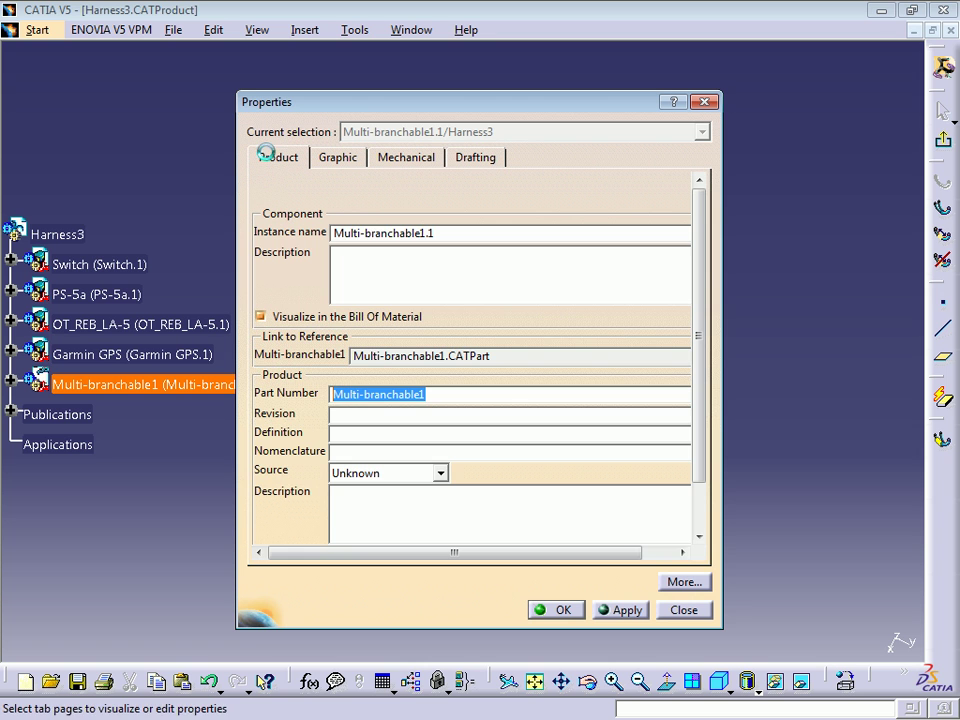
{"action": "double_click", "coordinate": [460, 237]}
{"action": "type", "text": "First Bundle"}
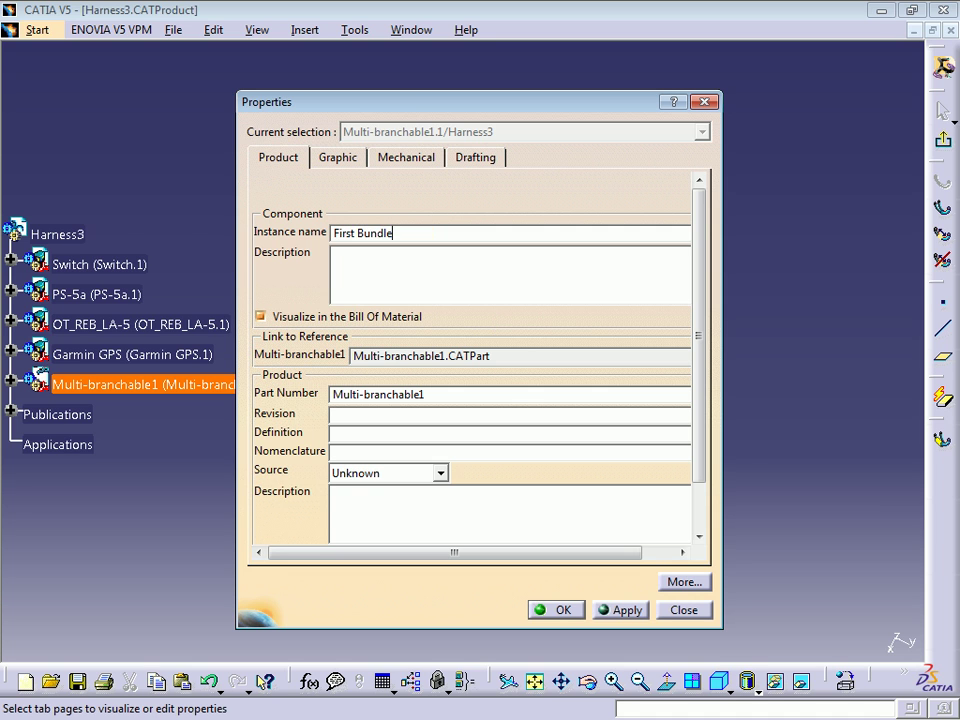
{"action": "key", "text": "Return"}
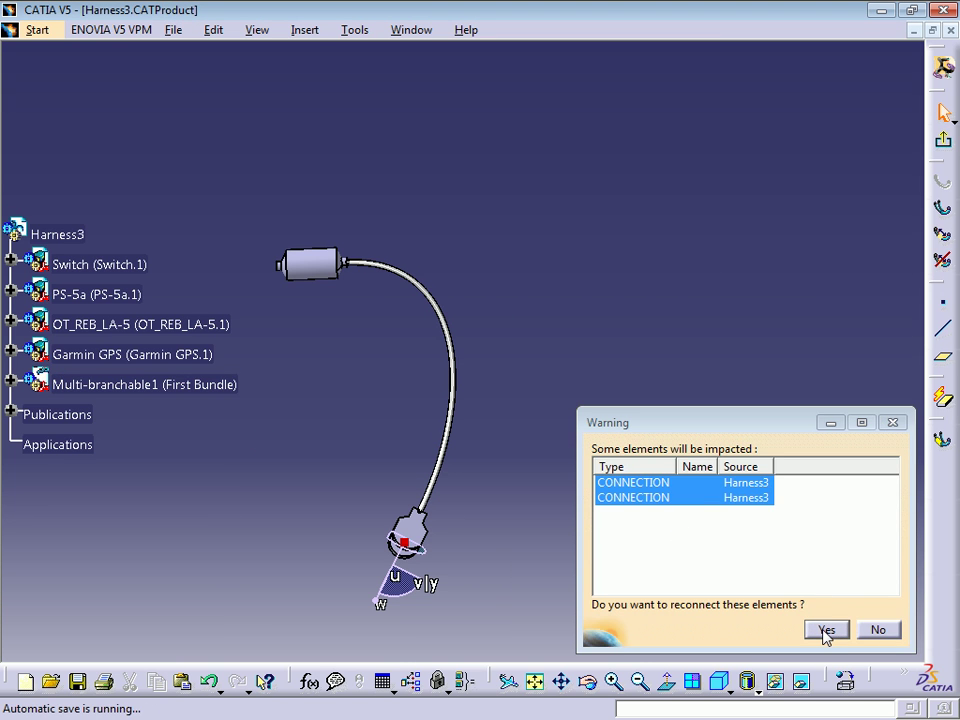
{"action": "left_click", "coordinate": [826, 630]}
{"action": "mouse_move", "coordinate": [380, 424]}
{"action": "middle_mouse_down"}
{"action": "mouse_move", "coordinate": [381, 379]}
{"action": "mouse_move", "coordinate": [343, 338]}
{"action": "mouse_move", "coordinate": [446, 392]}
{"action": "mouse_move", "coordinate": [439, 375]}
{"action": "mouse_move", "coordinate": [455, 268]}
{"action": "mouse_move", "coordinate": [538, 333]}
{"action": "middle_mouse_up"}
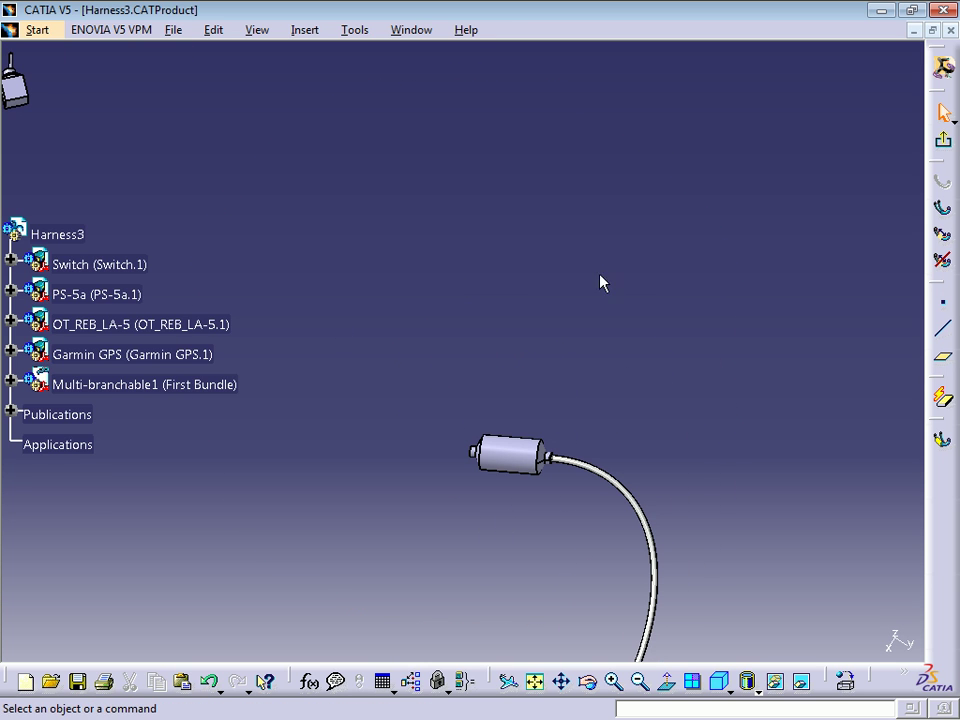
Step: In the Electrical Harness Assembly workbench, create a second bundle, Multi-branchable2, under Harness3
{"action": "left_click", "coordinate": [943, 140]}
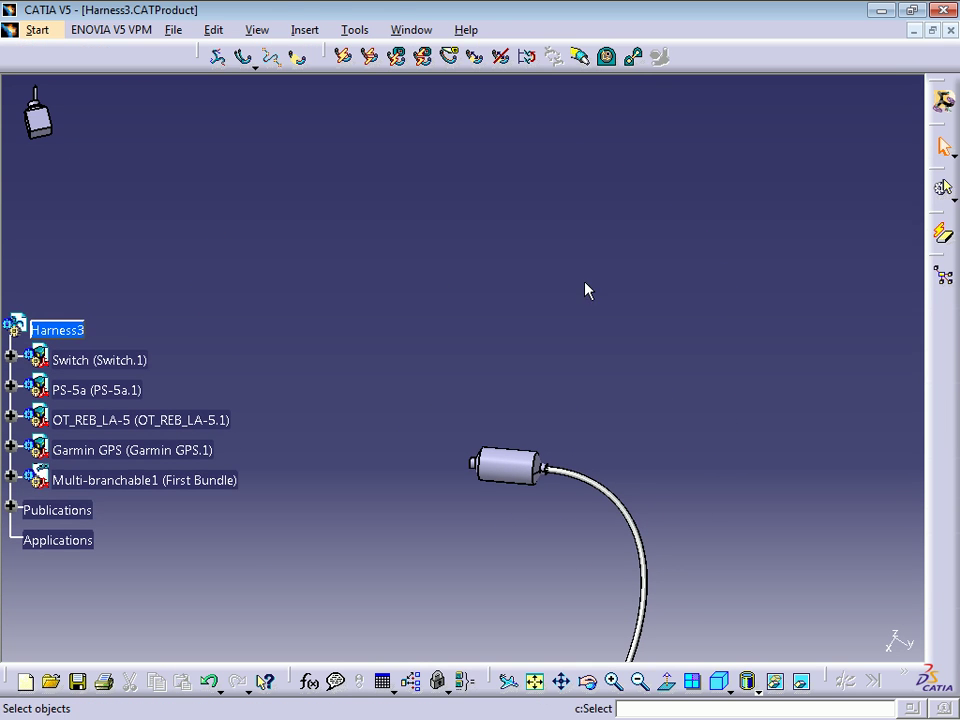
{"action": "mouse_move", "coordinate": [586, 290]}
{"action": "middle_mouse_down"}
{"action": "mouse_move", "coordinate": [444, 281]}
{"action": "mouse_move", "coordinate": [525, 266]}
{"action": "mouse_move", "coordinate": [366, 236]}
{"action": "middle_mouse_up"}
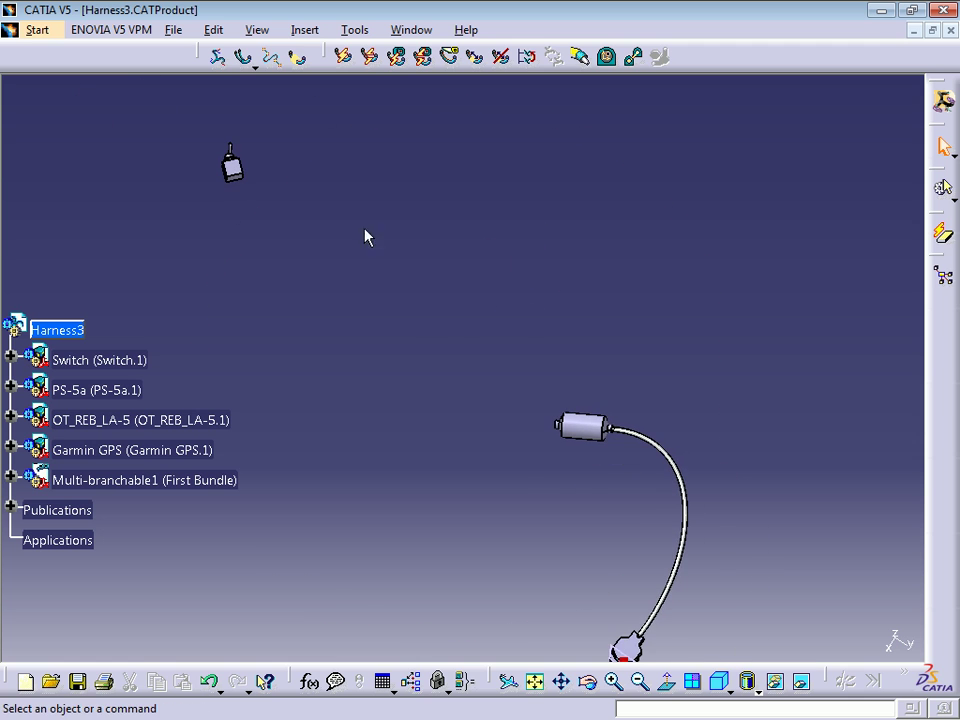
{"action": "left_click", "coordinate": [245, 60]}
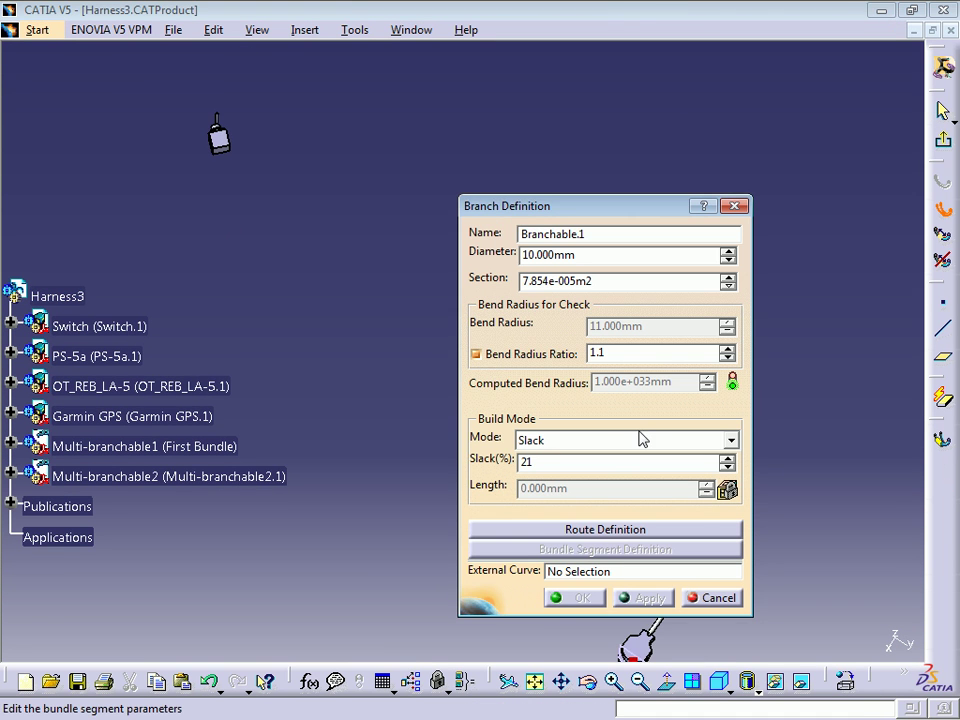
Step: Route Branchable.1 from the OT_REB_LA-5.1 connector to Switch.1, checking the tangent direction
{"action": "left_click", "coordinate": [616, 531]}
{"action": "middle_click_drag", "start_coordinate": [414, 373], "coordinate": [500, 407], "text": "ctrl"}
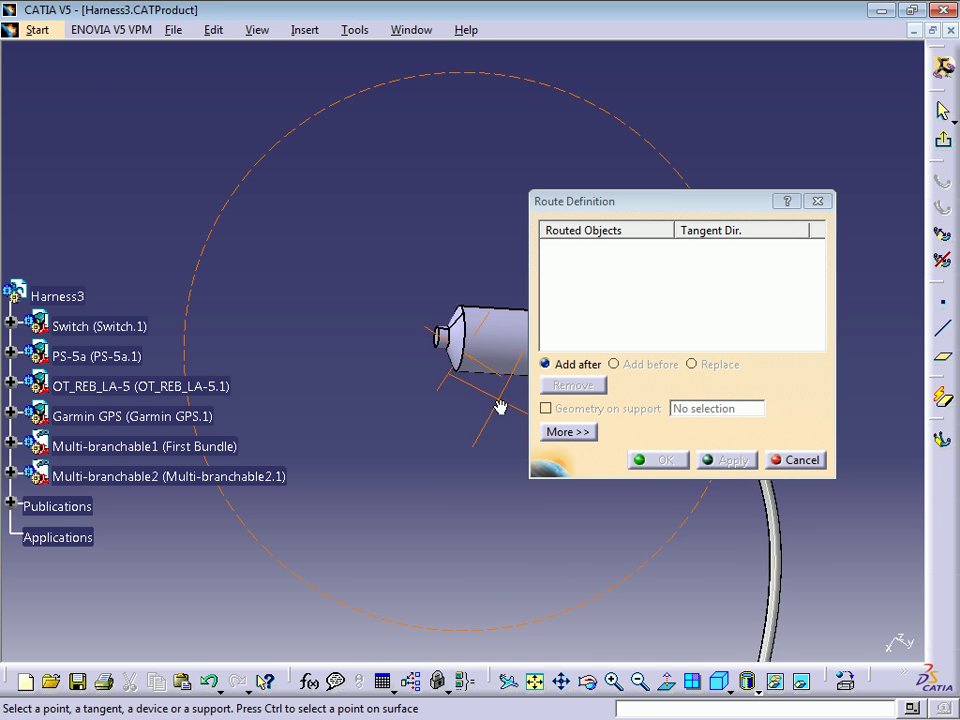
{"action": "left_click", "coordinate": [443, 343]}
{"action": "mouse_move", "coordinate": [339, 219]}
{"action": "middle_mouse_down", "text": "ctrl"}
{"action": "mouse_move", "coordinate": [289, 191]}
{"action": "mouse_move", "coordinate": [463, 342]}
{"action": "mouse_move", "coordinate": [473, 385]}
{"action": "middle_mouse_up", "text": "ctrl"}
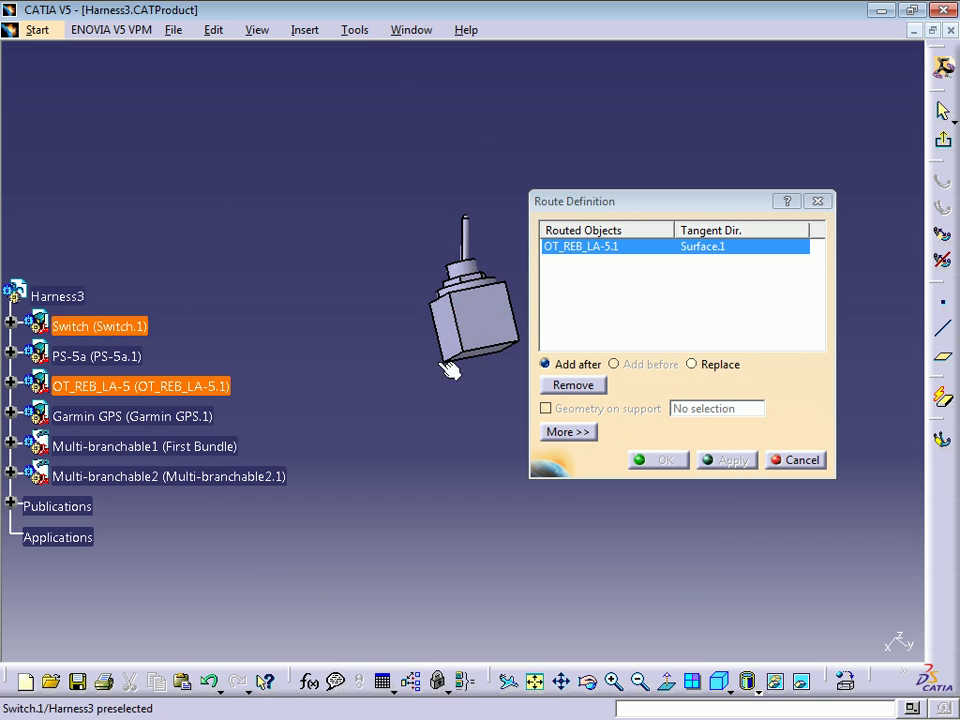
{"action": "left_click", "coordinate": [489, 356]}
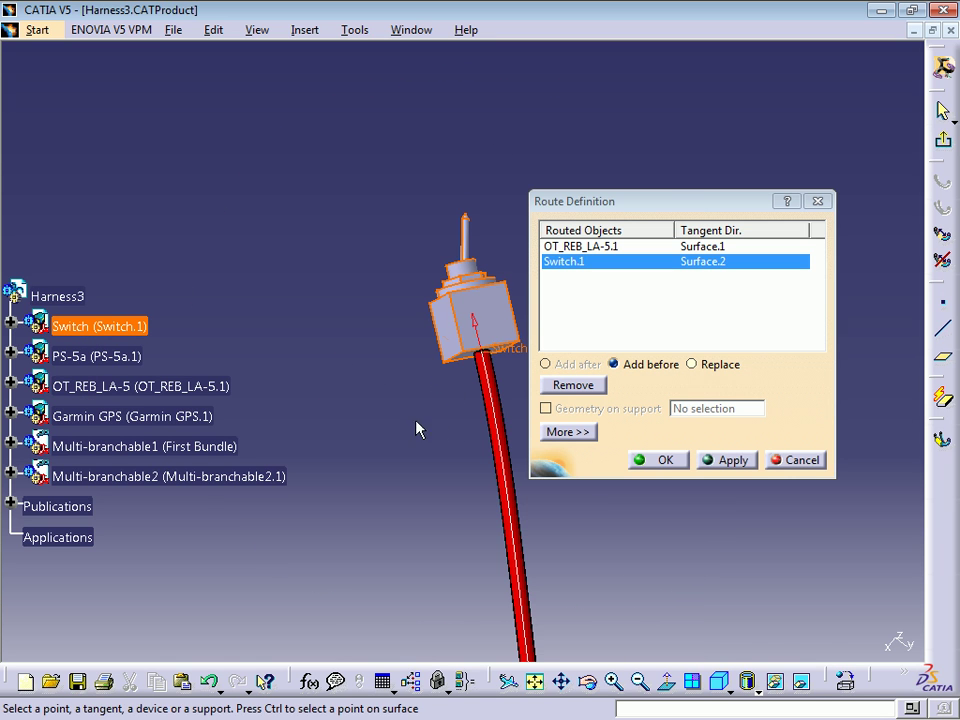
{"action": "mouse_move", "coordinate": [417, 429]}
{"action": "middle_mouse_down", "text": "ctrl"}
{"action": "mouse_move", "coordinate": [489, 572]}
{"action": "mouse_move", "coordinate": [418, 315]}
{"action": "middle_mouse_up", "text": "ctrl"}
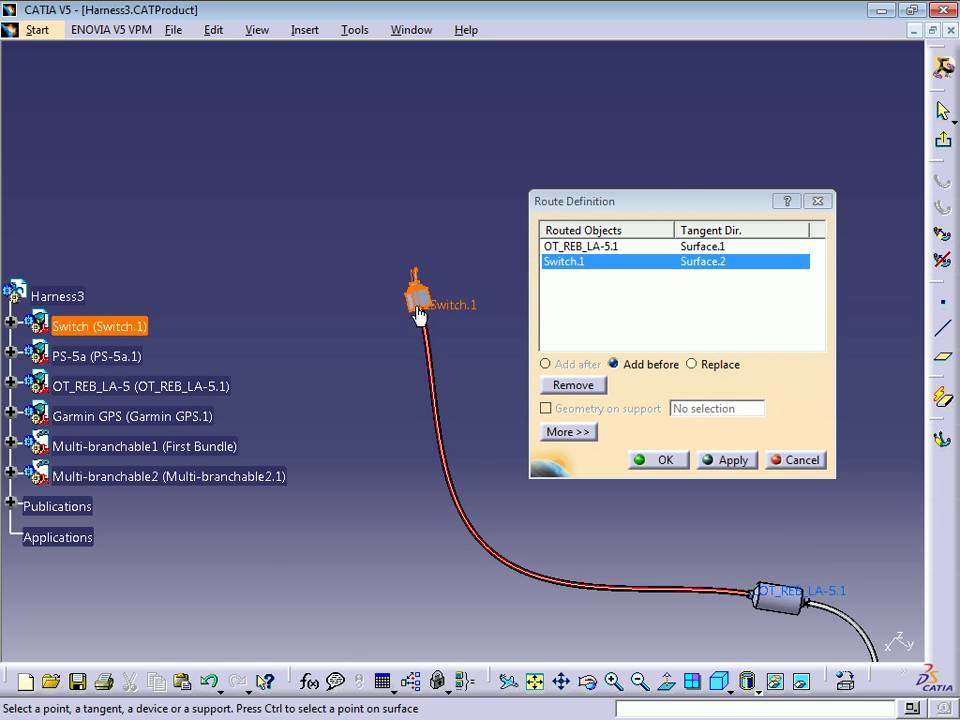
{"action": "left_click", "coordinate": [415, 287]}
{"action": "left_click", "coordinate": [427, 345]}
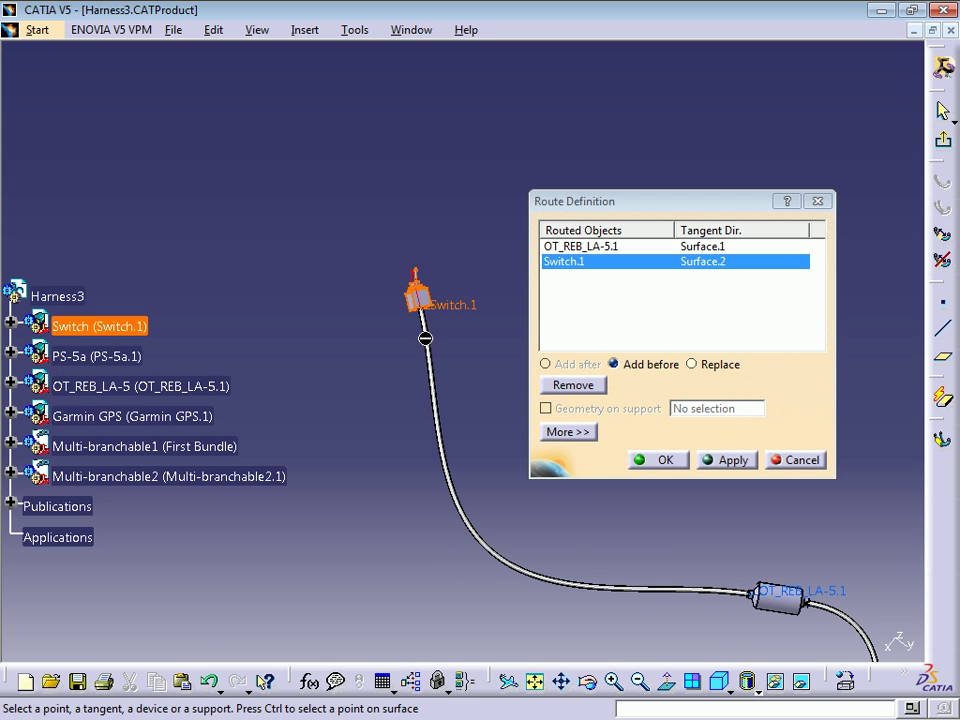
{"action": "left_click", "coordinate": [659, 460]}
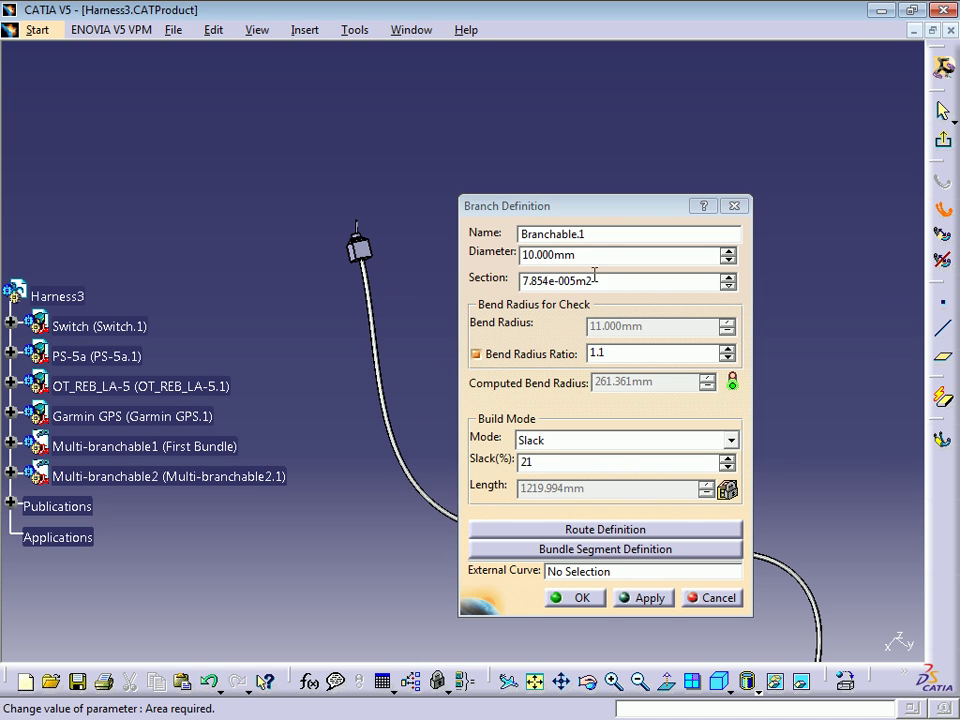
Step: Change Branchable.1's diameter from 10 mm to 20 mm and inspect the bundle
{"action": "left_click_drag", "start_coordinate": [602, 256], "coordinate": [455, 265]}
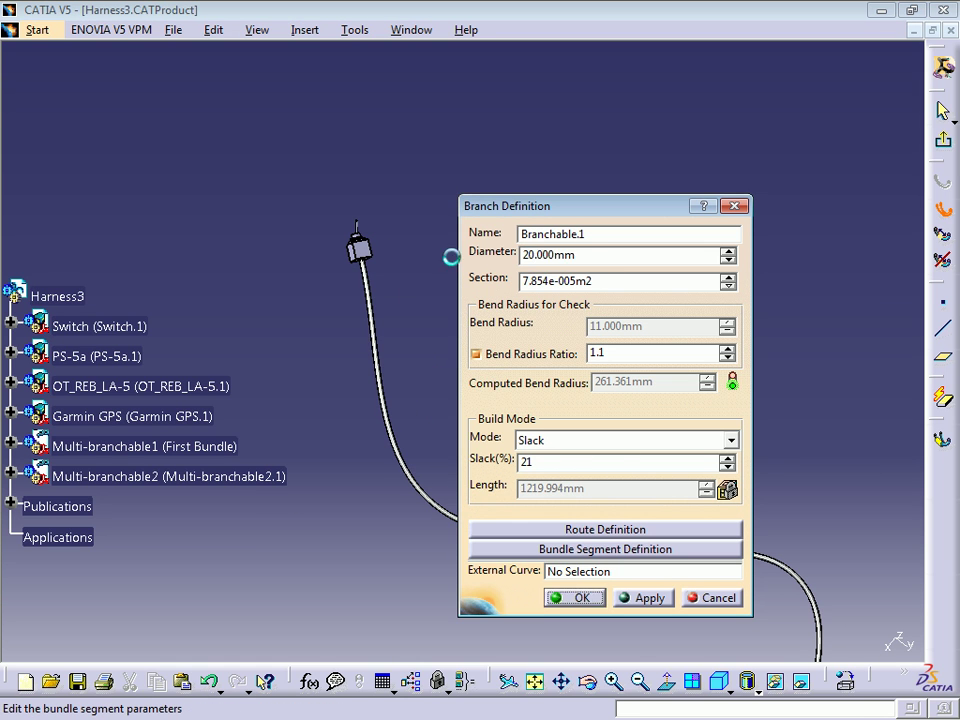
{"action": "mouse_move", "coordinate": [622, 558]}
{"action": "middle_mouse_down"}
{"action": "mouse_move", "coordinate": [550, 310]}
{"action": "mouse_move", "coordinate": [574, 236]}
{"action": "middle_mouse_up"}
{"action": "mouse_move", "coordinate": [548, 313]}
{"action": "middle_mouse_down"}
{"action": "mouse_move", "coordinate": [331, 203]}
{"action": "mouse_move", "coordinate": [392, 371]}
{"action": "mouse_move", "coordinate": [431, 411]}
{"action": "mouse_move", "coordinate": [345, 300]}
{"action": "mouse_move", "coordinate": [693, 273]}
{"action": "mouse_move", "coordinate": [677, 321]}
{"action": "middle_mouse_up"}
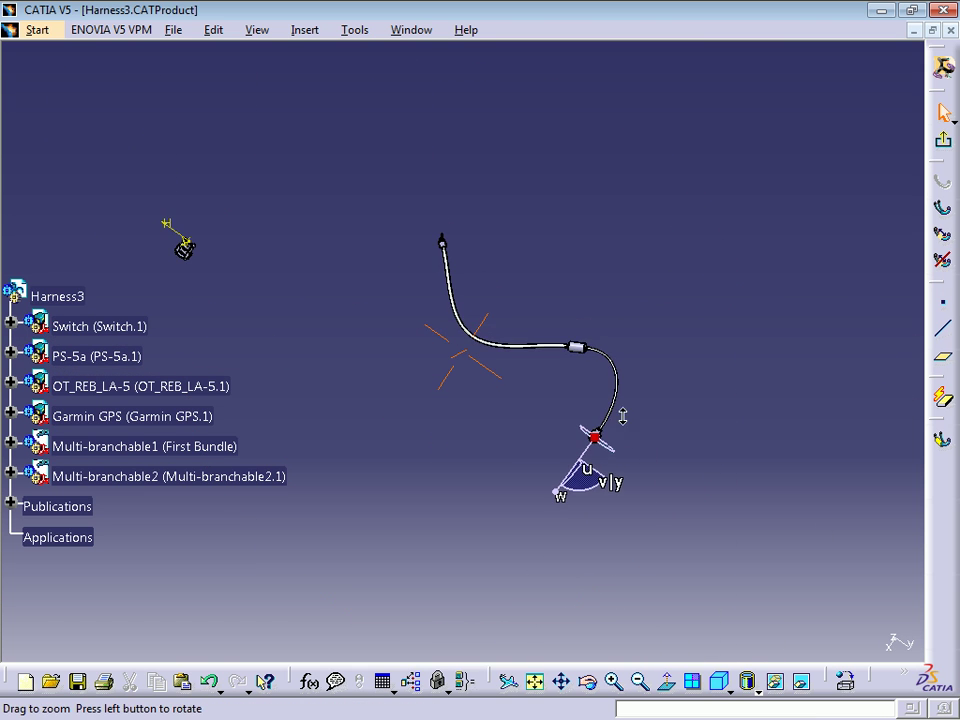
{"action": "middle_click_drag", "start_coordinate": [590, 325], "coordinate": [443, 306]}
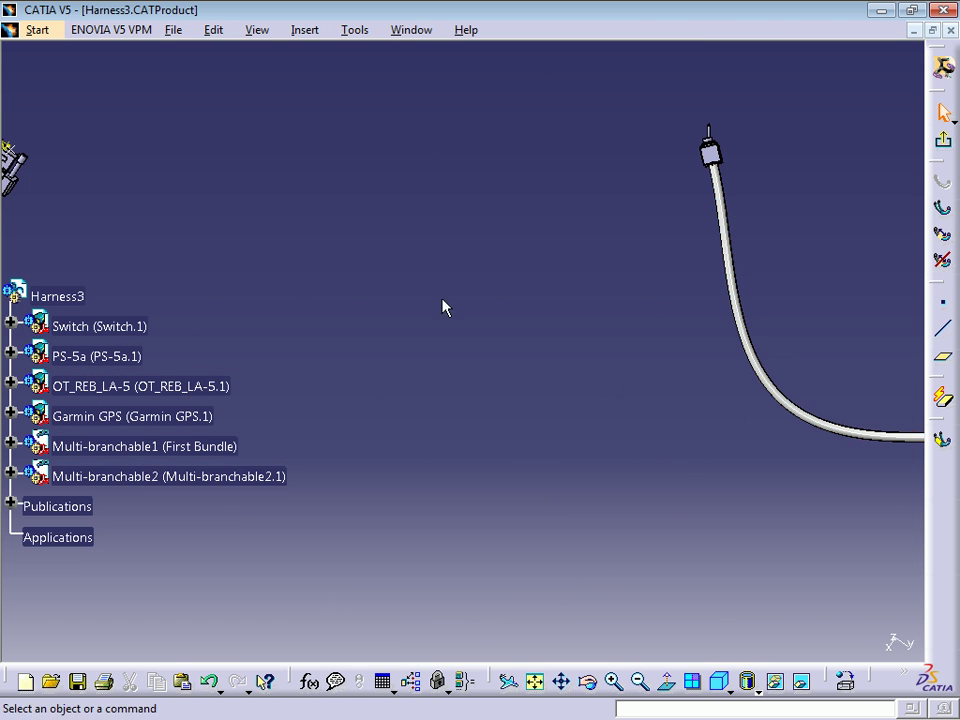
{"action": "mouse_move", "coordinate": [274, 229]}
{"action": "middle_mouse_down"}
{"action": "mouse_move", "coordinate": [360, 403]}
{"action": "mouse_move", "coordinate": [247, 354]}
{"action": "middle_mouse_up"}
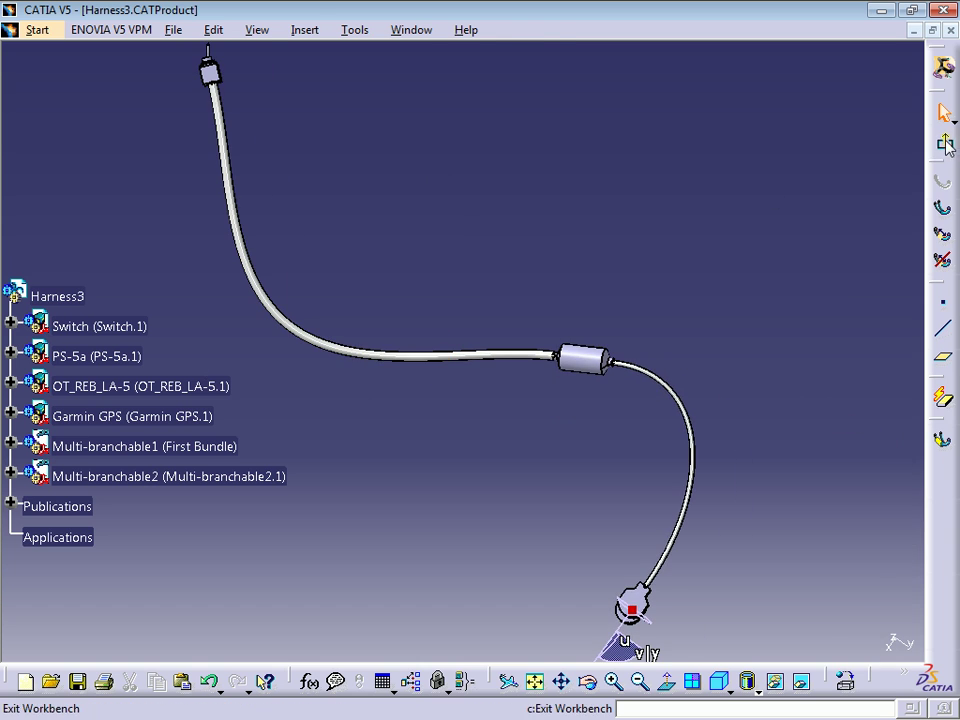
Step: Create a third bundle, Multi-branchable3, under Harness3
{"action": "left_click", "coordinate": [943, 66]}
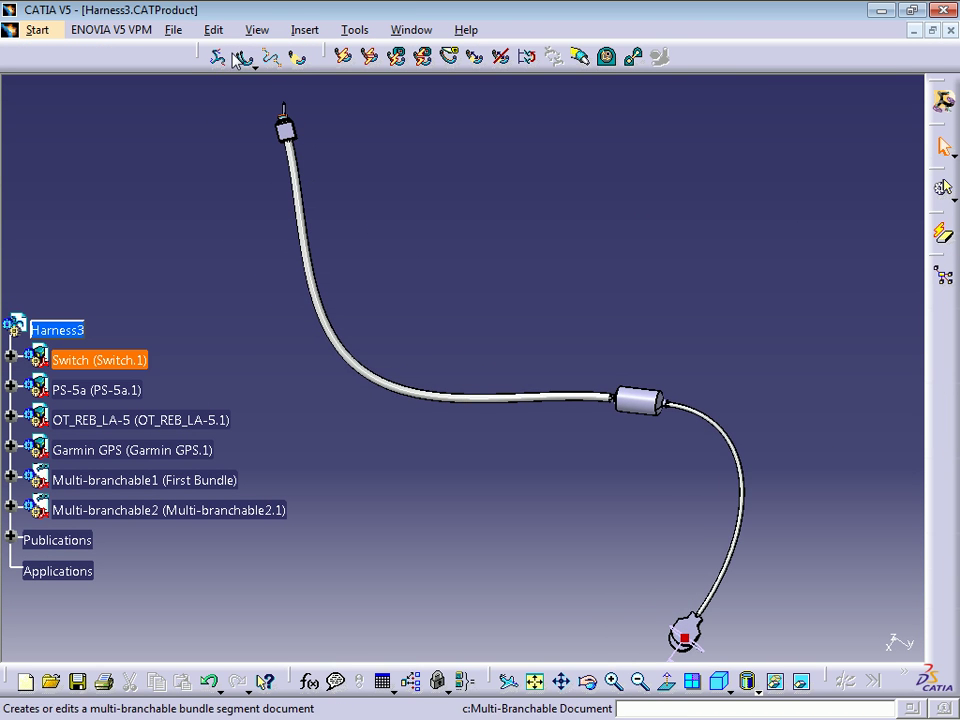
{"action": "left_click", "coordinate": [241, 57]}
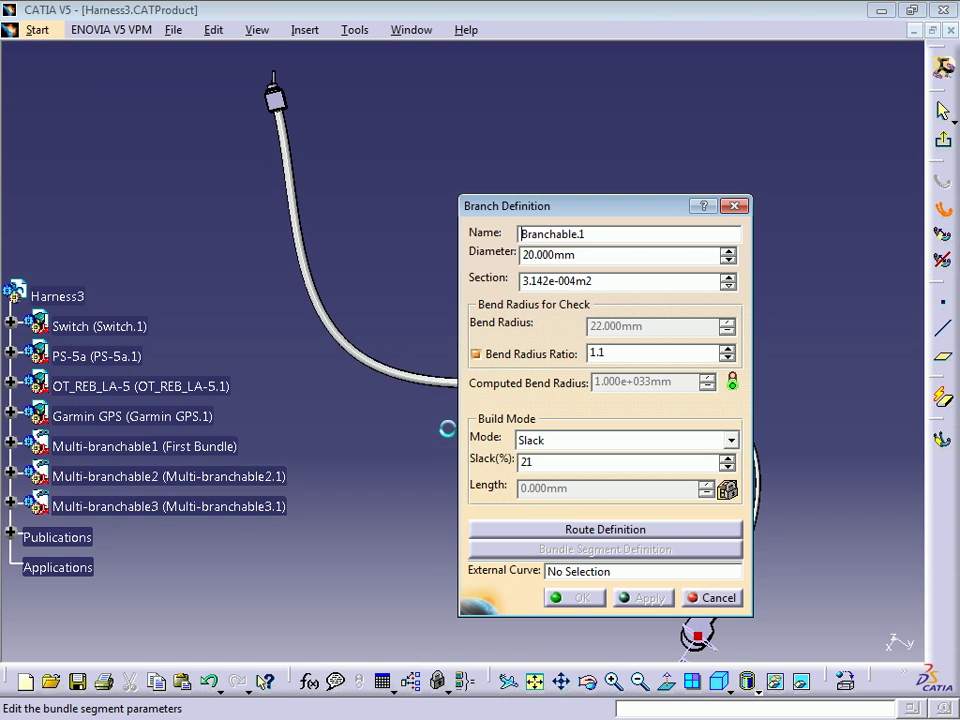
{"action": "mouse_move", "coordinate": [415, 468]}
{"action": "middle_mouse_down"}
{"action": "mouse_move", "coordinate": [372, 456]}
{"action": "mouse_move", "coordinate": [388, 514]}
{"action": "middle_mouse_up"}
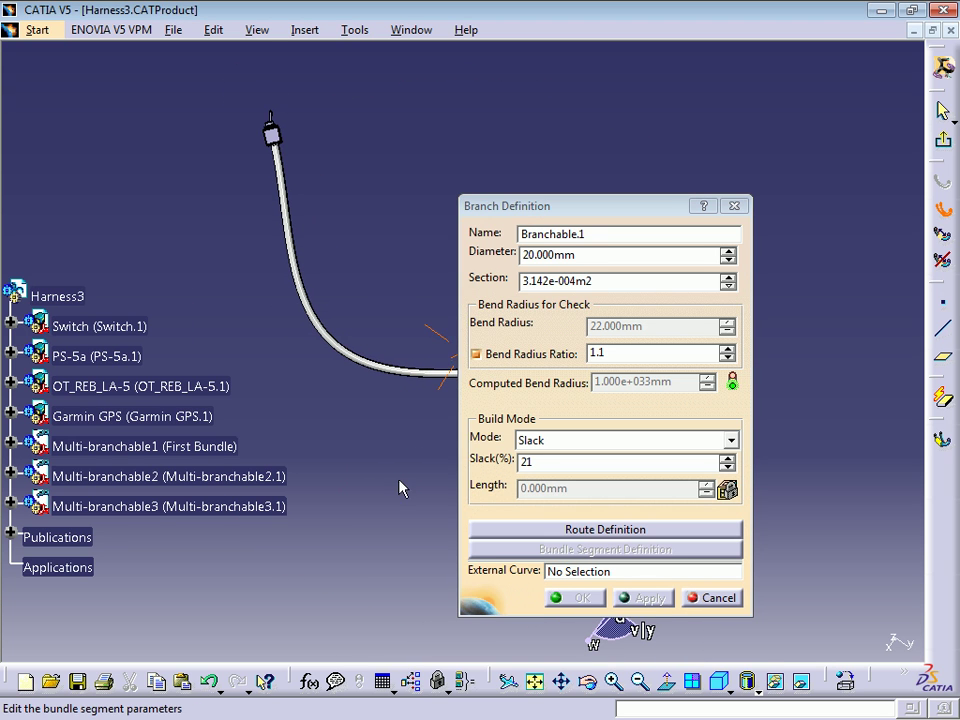
{"action": "left_click_drag", "start_coordinate": [541, 207], "coordinate": [611, 130]}
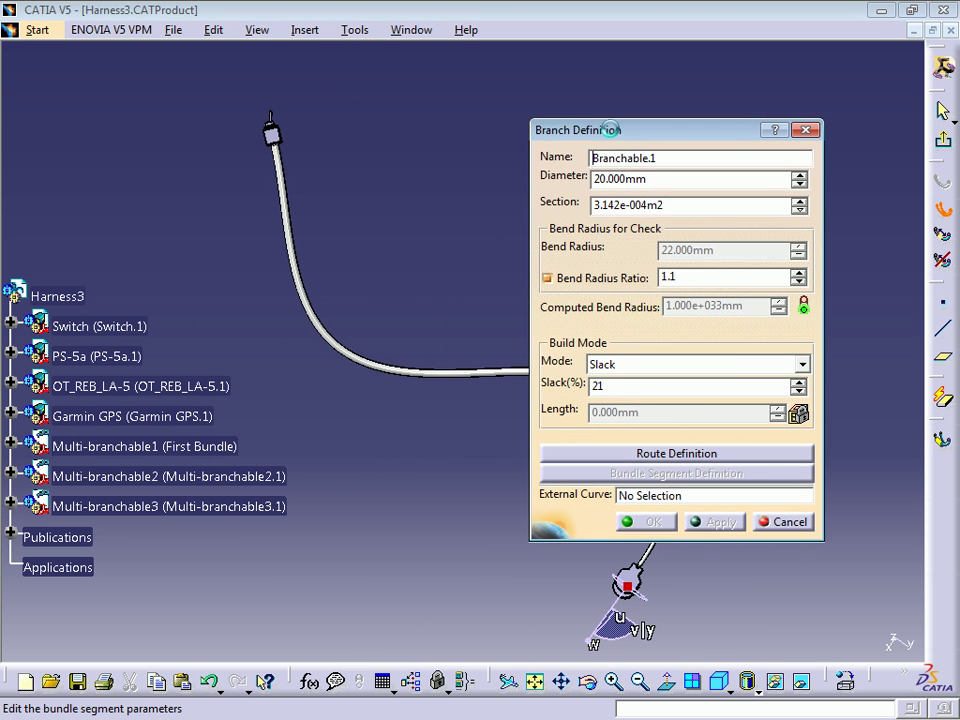
Step: Start the new branch's route at the OT_REB_LA-5 connector
{"action": "left_click", "coordinate": [671, 454]}
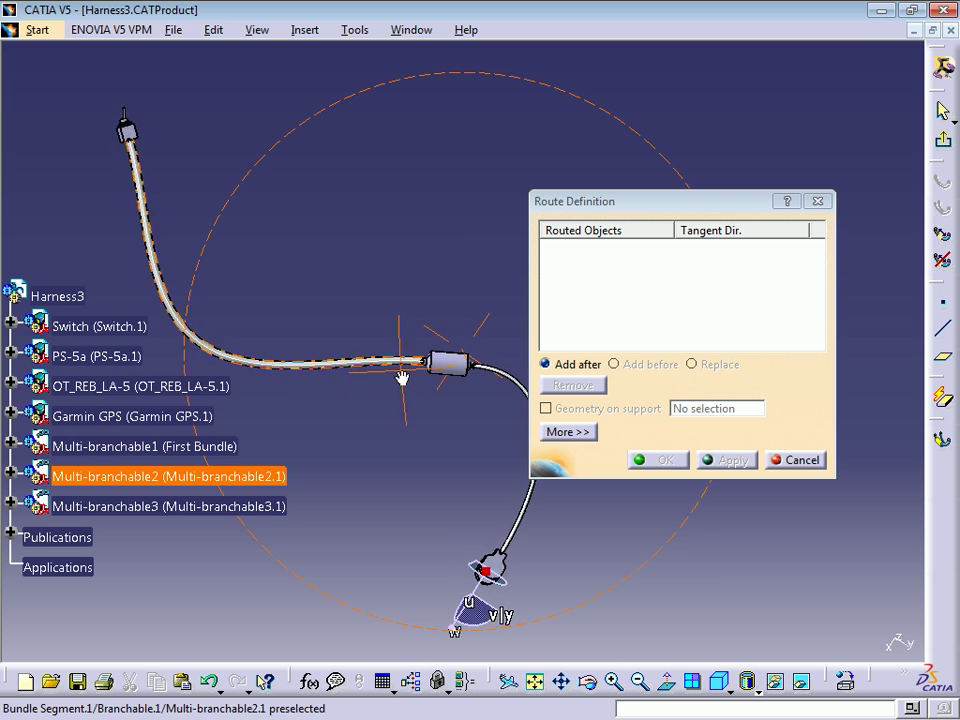
{"action": "middle_click_drag", "start_coordinate": [401, 378], "coordinate": [450, 208]}
{"action": "left_click", "coordinate": [340, 392]}
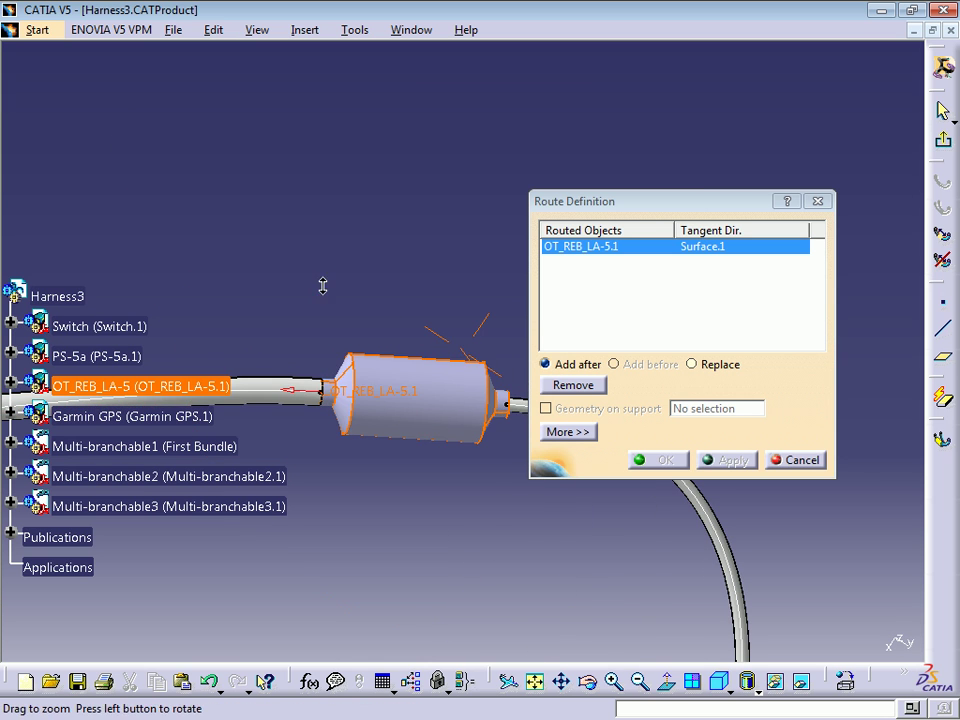
{"action": "mouse_move", "coordinate": [322, 286]}
{"action": "middle_mouse_down"}
{"action": "mouse_move", "coordinate": [272, 446]}
{"action": "mouse_move", "coordinate": [229, 242]}
{"action": "middle_mouse_up"}
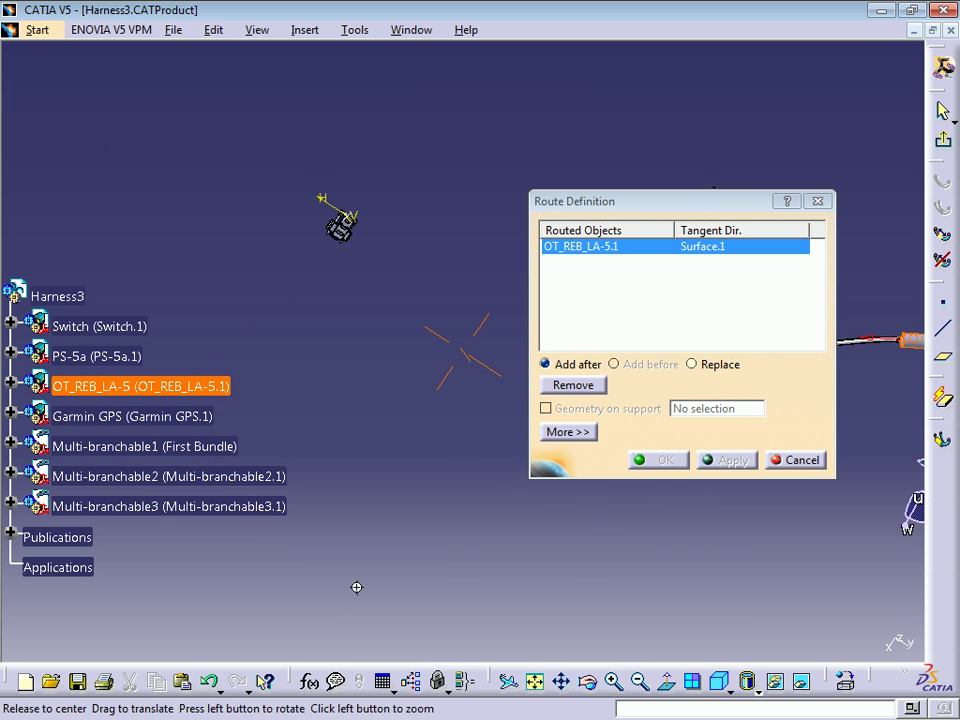
Step: Locate the PS-5a connector and add it as the route's end point
{"action": "middle_click_drag", "start_coordinate": [398, 208], "coordinate": [475, 583]}
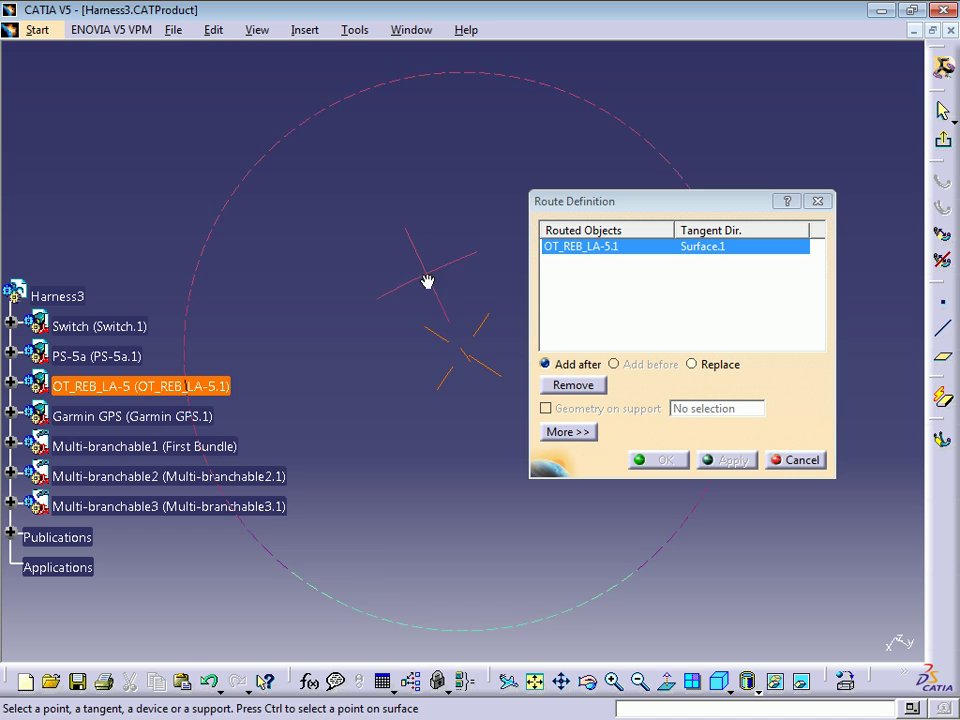
{"action": "left_click", "coordinate": [538, 682]}
{"action": "middle_click_drag", "start_coordinate": [214, 293], "coordinate": [229, 336]}
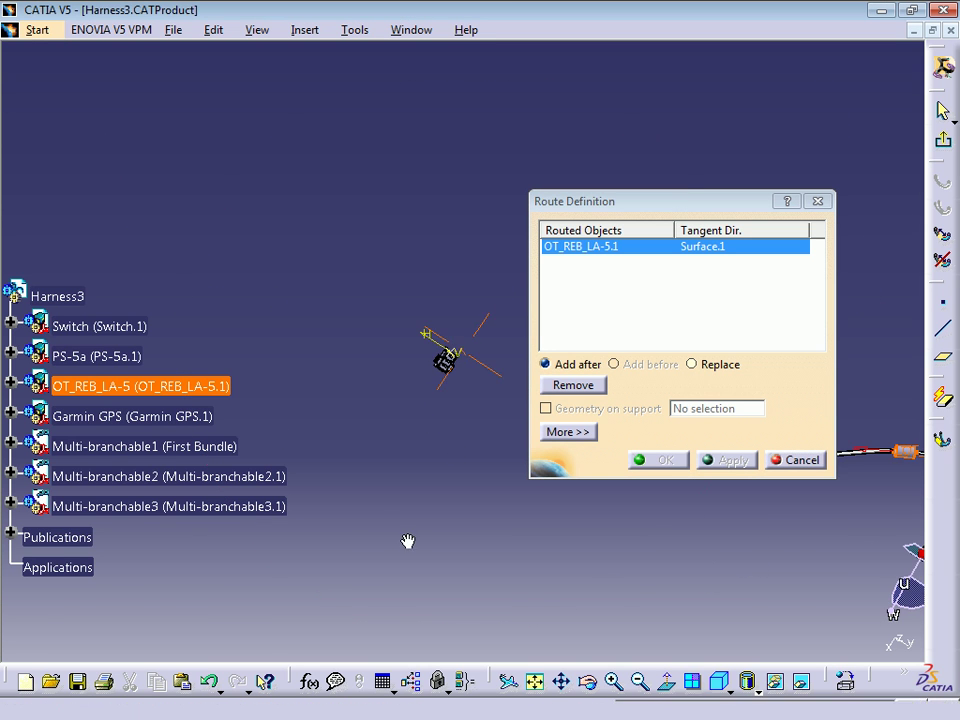
{"action": "mouse_move", "coordinate": [408, 541]}
{"action": "middle_mouse_down"}
{"action": "mouse_move", "coordinate": [488, 163]}
{"action": "mouse_move", "coordinate": [334, 413]}
{"action": "middle_mouse_up"}
{"action": "mouse_move", "coordinate": [296, 489]}
{"action": "middle_mouse_down"}
{"action": "mouse_move", "coordinate": [272, 411]}
{"action": "mouse_move", "coordinate": [538, 681]}
{"action": "middle_mouse_up"}
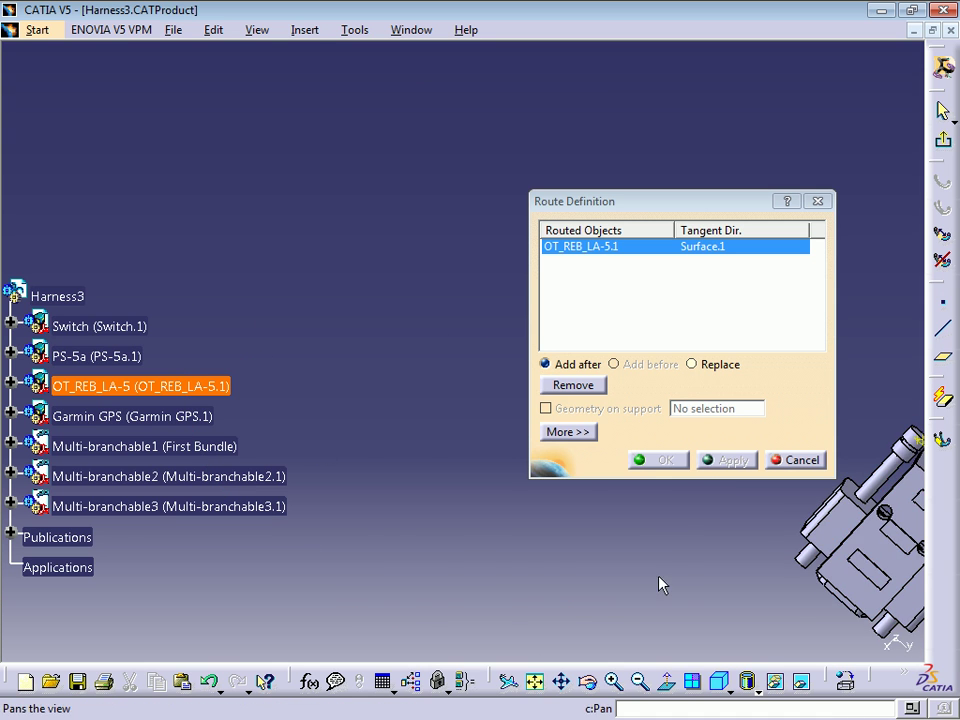
{"action": "middle_click_drag", "start_coordinate": [659, 585], "coordinate": [118, 536]}
{"action": "mouse_move", "coordinate": [414, 484]}
{"action": "middle_mouse_down"}
{"action": "mouse_move", "coordinate": [497, 552]}
{"action": "mouse_move", "coordinate": [311, 431]}
{"action": "middle_mouse_up"}
{"action": "left_click", "coordinate": [528, 332]}
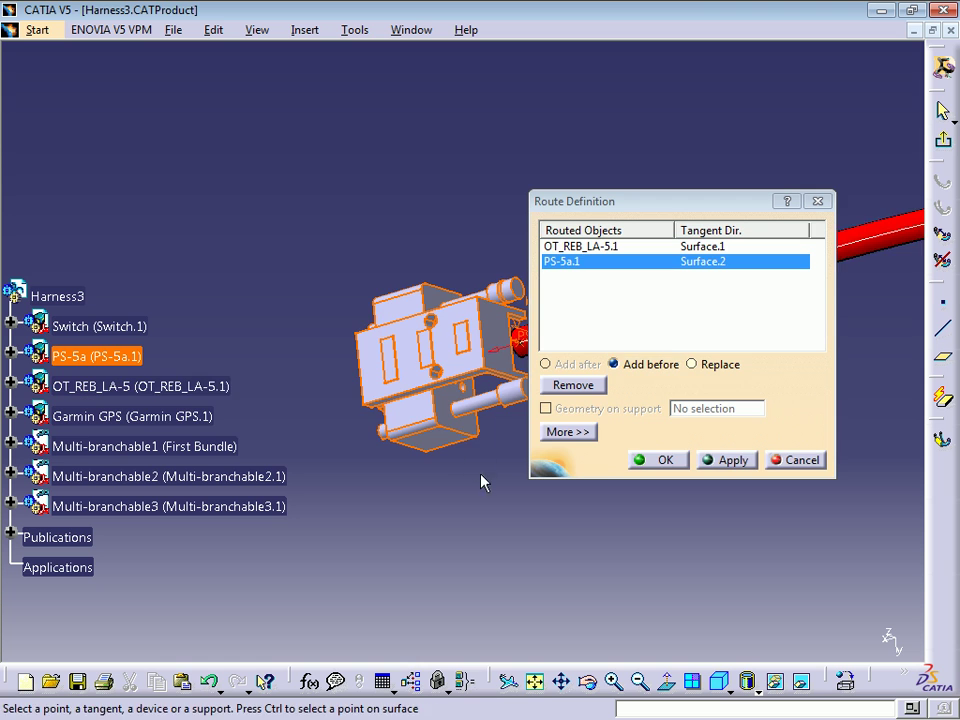
{"action": "middle_click_drag", "start_coordinate": [480, 483], "coordinate": [628, 490]}
Step: Confirm the PS-5a route, close Multi-branchable3's branch definition, and view the bundle junction
{"action": "left_click", "coordinate": [665, 459]}
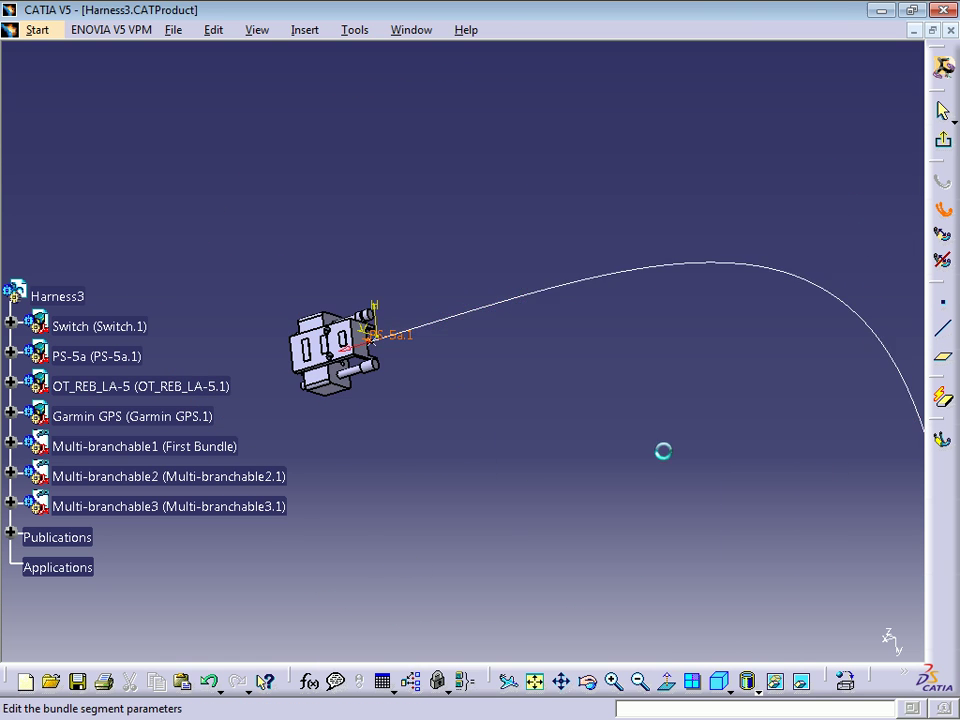
{"action": "middle_click_drag", "start_coordinate": [450, 349], "coordinate": [480, 424]}
{"action": "left_click", "coordinate": [641, 545]}
{"action": "middle_click_drag", "start_coordinate": [641, 545], "coordinate": [722, 411]}
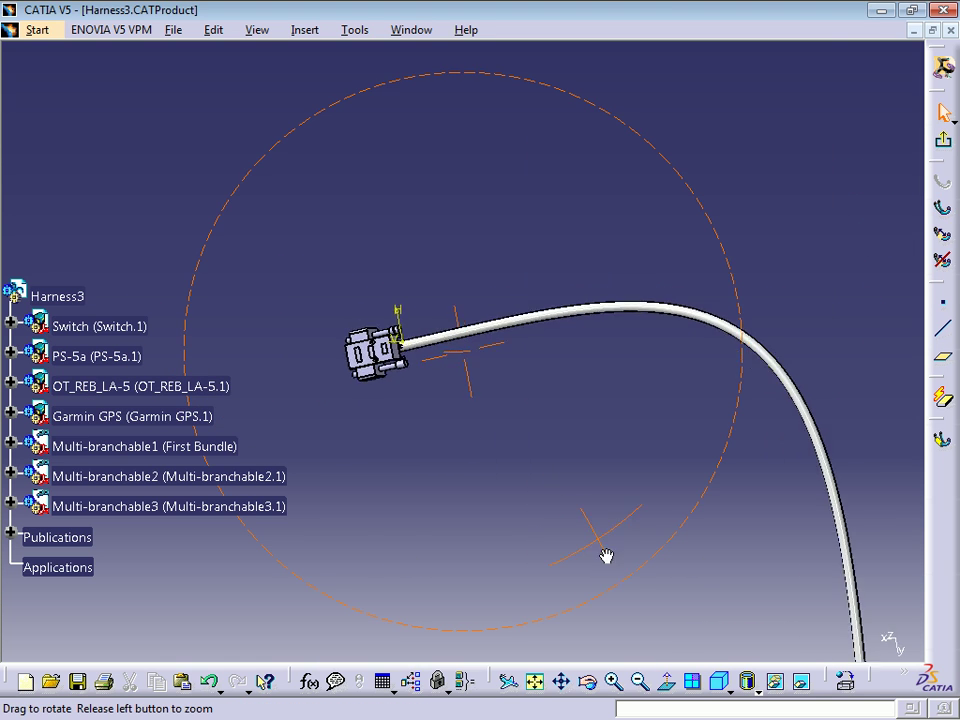
{"action": "mouse_move", "coordinate": [661, 530]}
{"action": "middle_mouse_down"}
{"action": "mouse_move", "coordinate": [493, 328]}
{"action": "mouse_move", "coordinate": [429, 439]}
{"action": "mouse_move", "coordinate": [525, 317]}
{"action": "mouse_move", "coordinate": [529, 127]}
{"action": "middle_mouse_up"}
{"action": "middle_click_drag", "start_coordinate": [428, 231], "coordinate": [460, 380]}
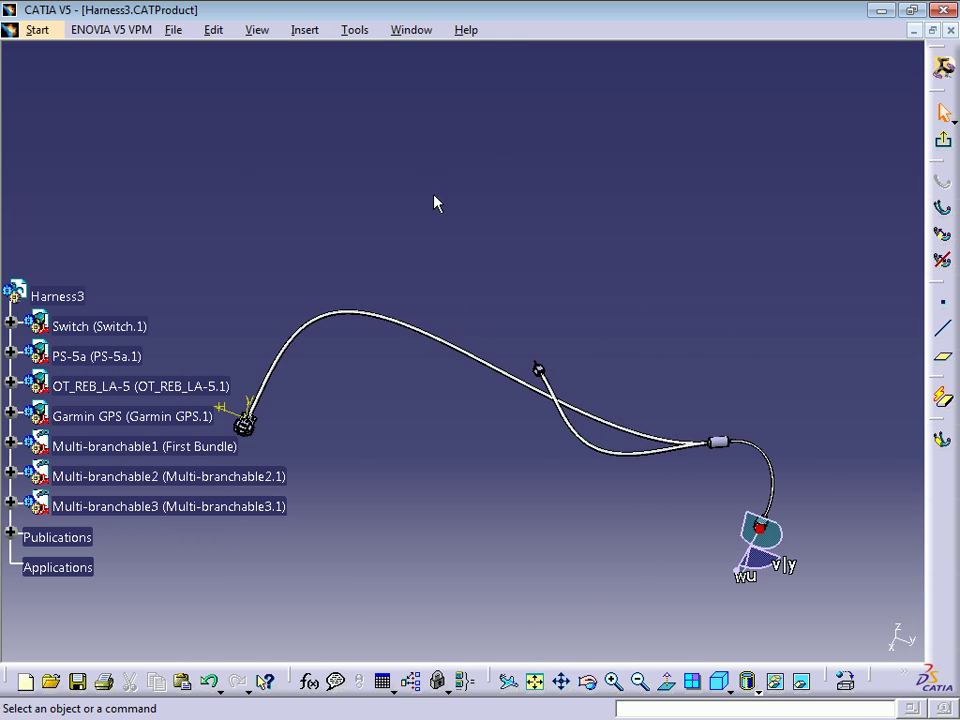
{"action": "mouse_move", "coordinate": [437, 201]}
{"action": "middle_mouse_down"}
{"action": "mouse_move", "coordinate": [574, 347]}
{"action": "mouse_move", "coordinate": [845, 515]}
{"action": "mouse_move", "coordinate": [741, 381]}
{"action": "mouse_move", "coordinate": [381, 326]}
{"action": "mouse_move", "coordinate": [542, 390]}
{"action": "mouse_move", "coordinate": [717, 433]}
{"action": "mouse_move", "coordinate": [600, 400]}
{"action": "mouse_move", "coordinate": [360, 388]}
{"action": "middle_mouse_up"}
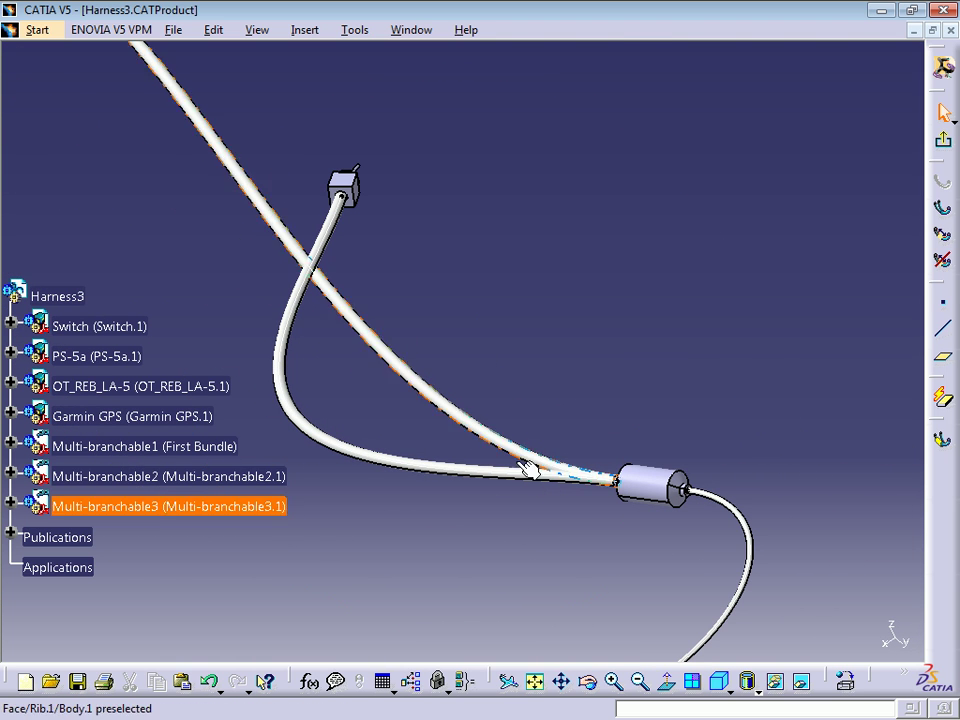
Step: Hide Multi-branchable3 with Hide/Show and return to the Harness3 assembly level
{"action": "right_click", "coordinate": [198, 504]}
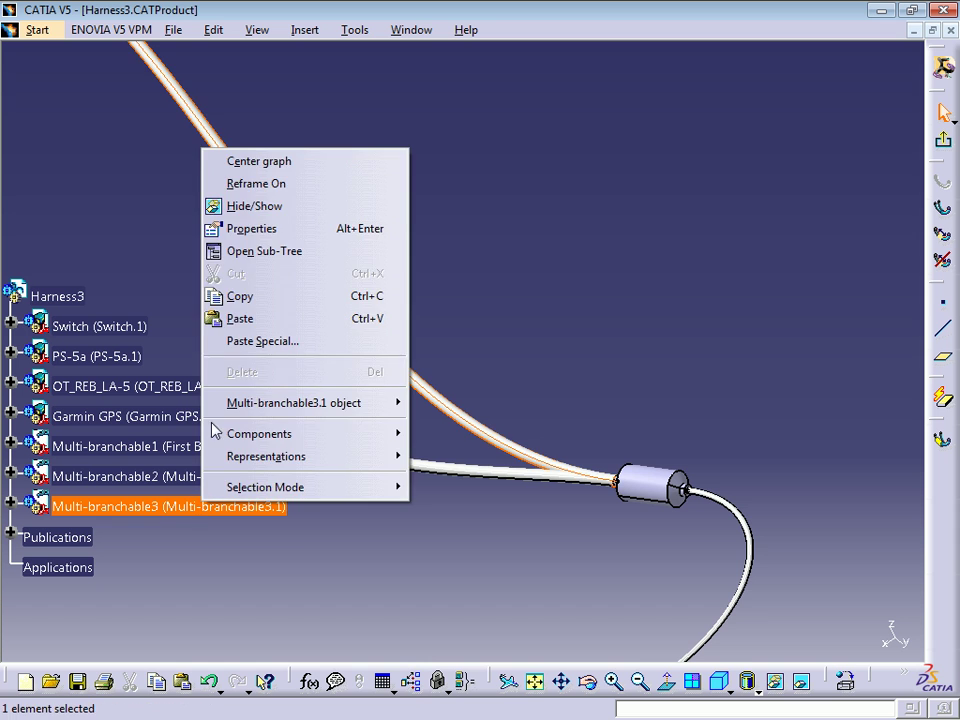
{"action": "left_click", "coordinate": [280, 207]}
{"action": "middle_click_drag", "start_coordinate": [322, 431], "coordinate": [482, 516]}
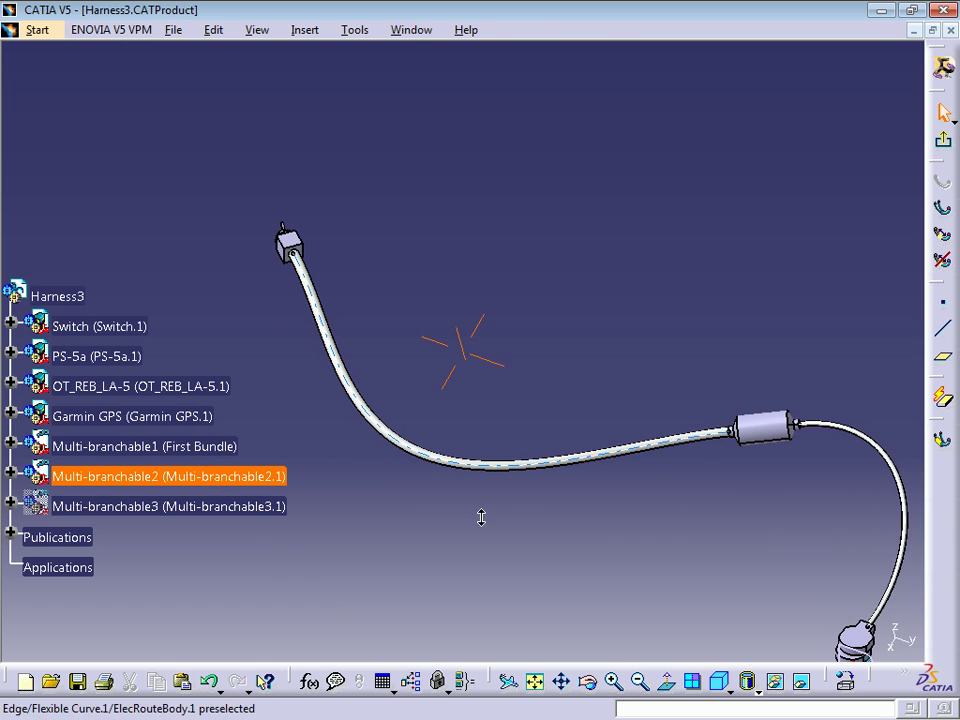
{"action": "left_click", "coordinate": [945, 145]}
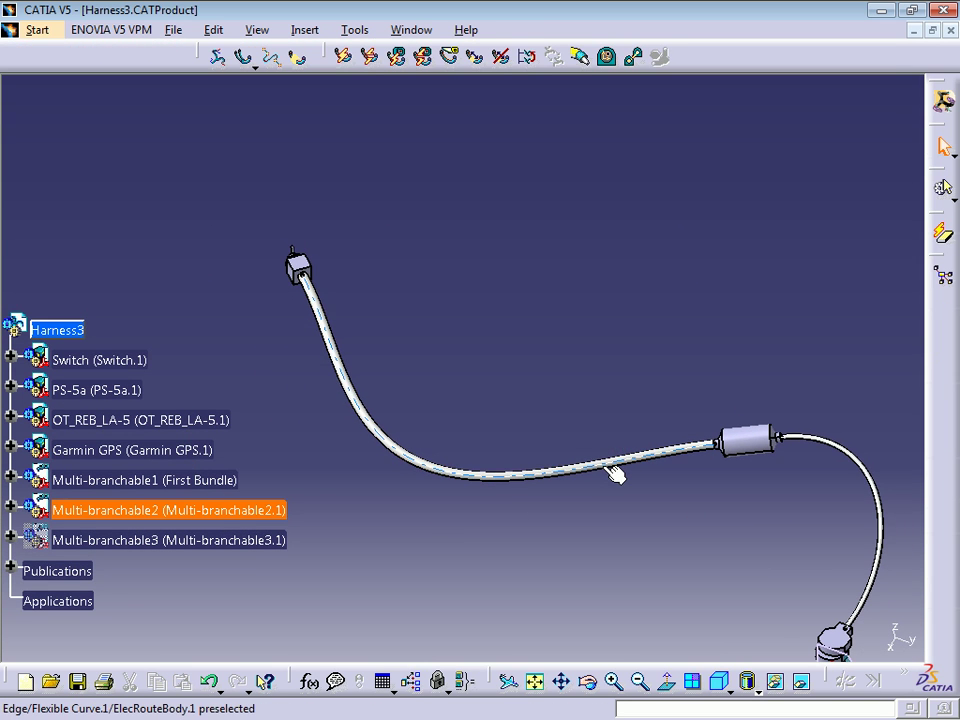
{"action": "middle_click_drag", "start_coordinate": [578, 480], "coordinate": [694, 506]}
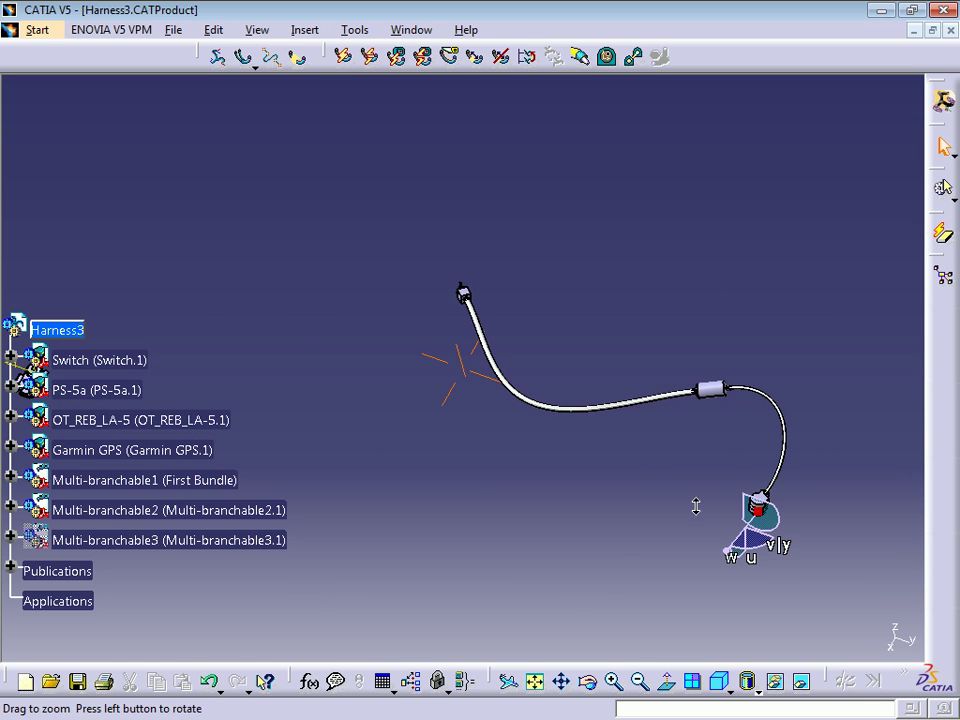
{"action": "middle_click_drag", "start_coordinate": [566, 411], "coordinate": [450, 325]}
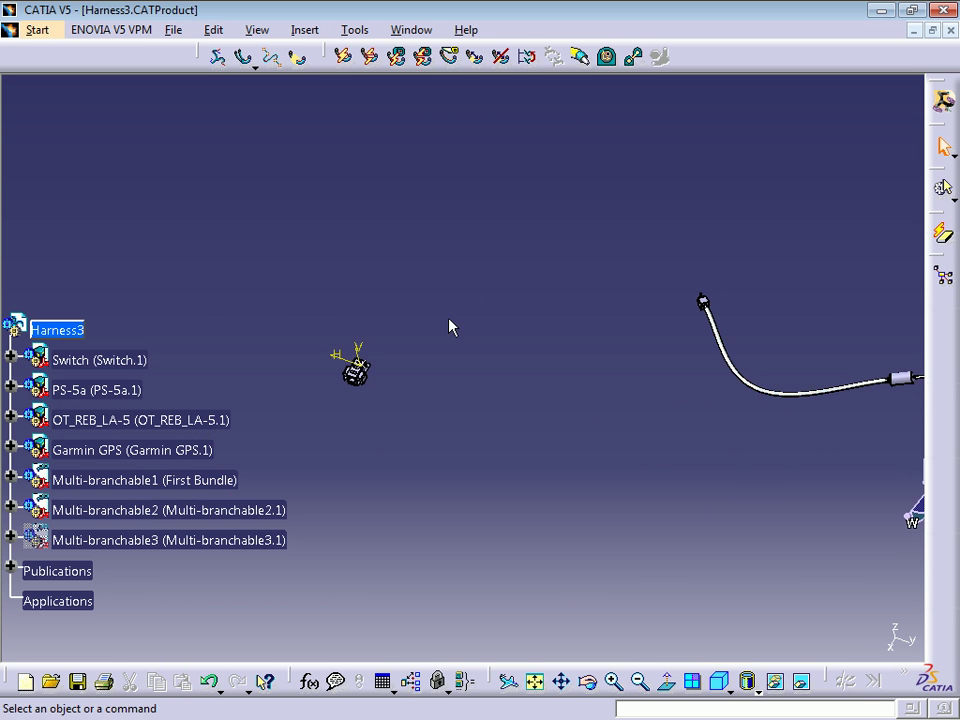
Step: Reopen Multi-branchable2's Branchable.1 in Branch Definition for editing
{"action": "mouse_move", "coordinate": [467, 385]}
{"action": "middle_mouse_down"}
{"action": "mouse_move", "coordinate": [538, 491]}
{"action": "mouse_move", "coordinate": [499, 315]}
{"action": "middle_mouse_up"}
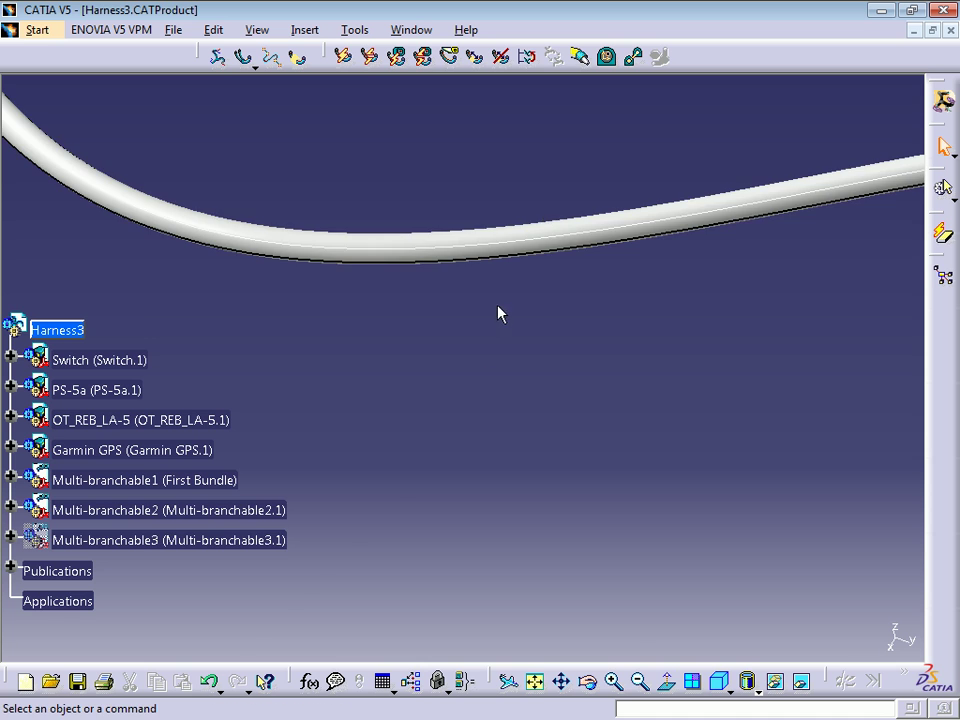
{"action": "left_click", "coordinate": [190, 512]}
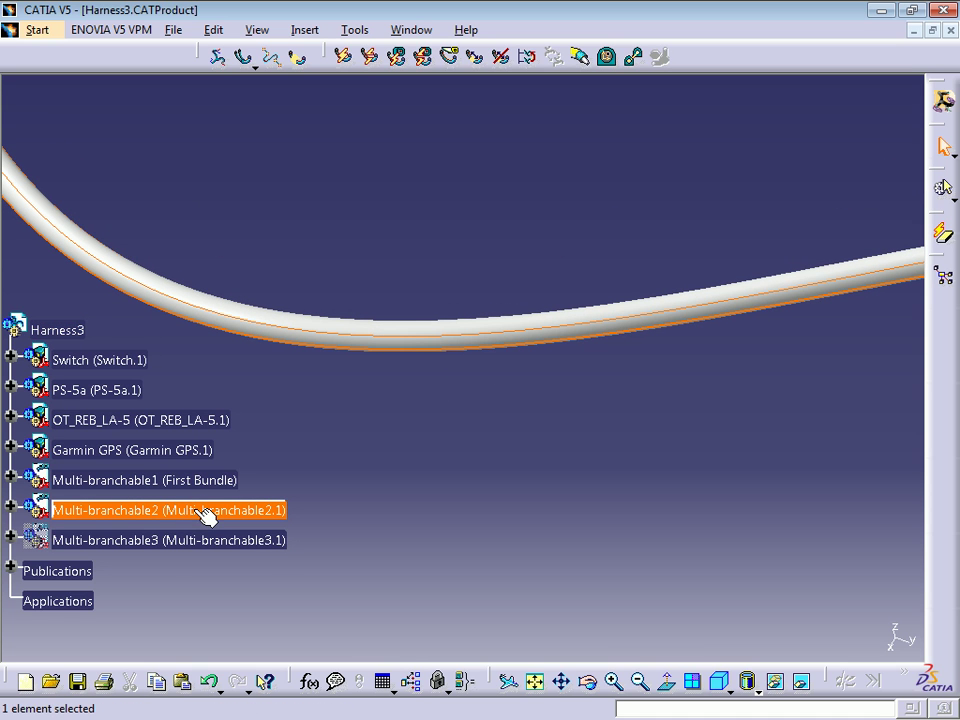
{"action": "double_click", "coordinate": [193, 510]}
{"action": "double_click", "coordinate": [392, 334]}
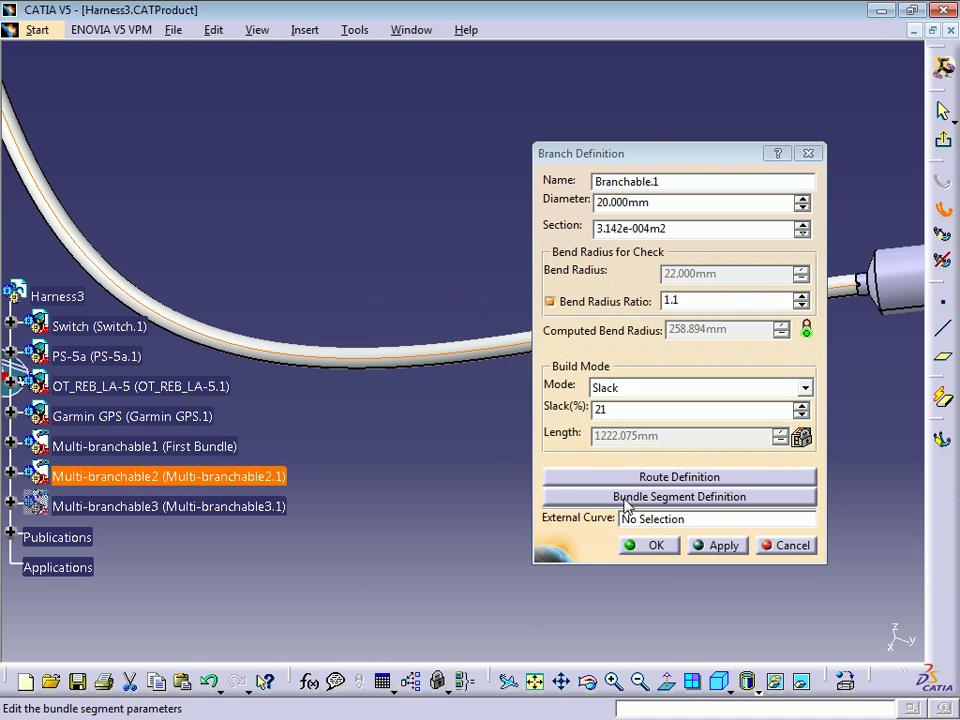
Step: Add a branch point on the bundle curve at about ratio 0.36, splitting it in two
{"action": "left_click", "coordinate": [655, 497]}
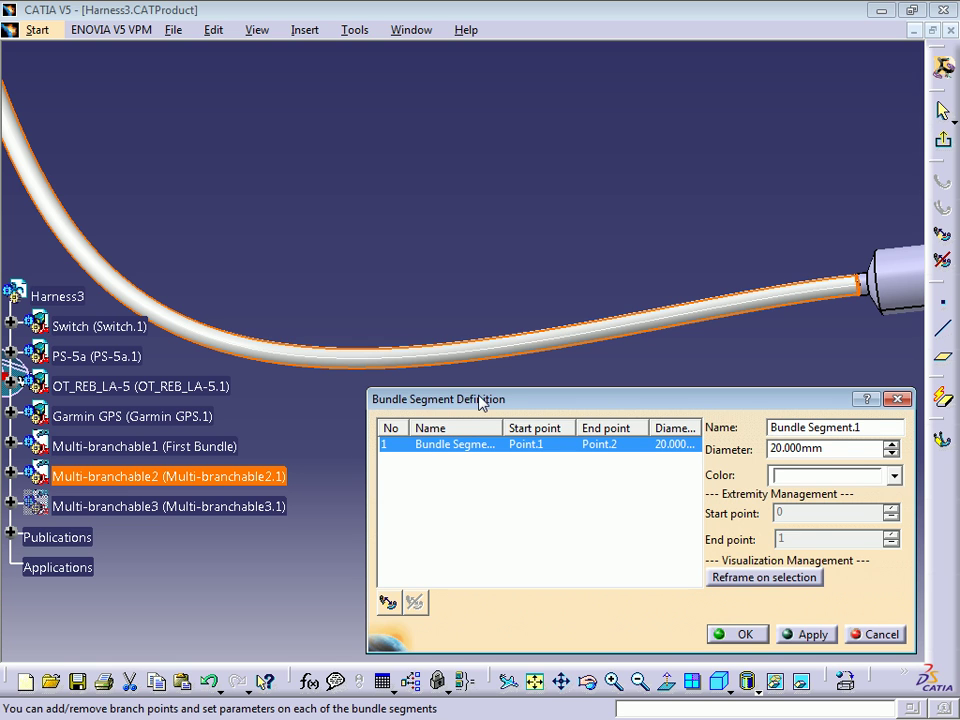
{"action": "left_click_drag", "start_coordinate": [480, 400], "coordinate": [471, 349]}
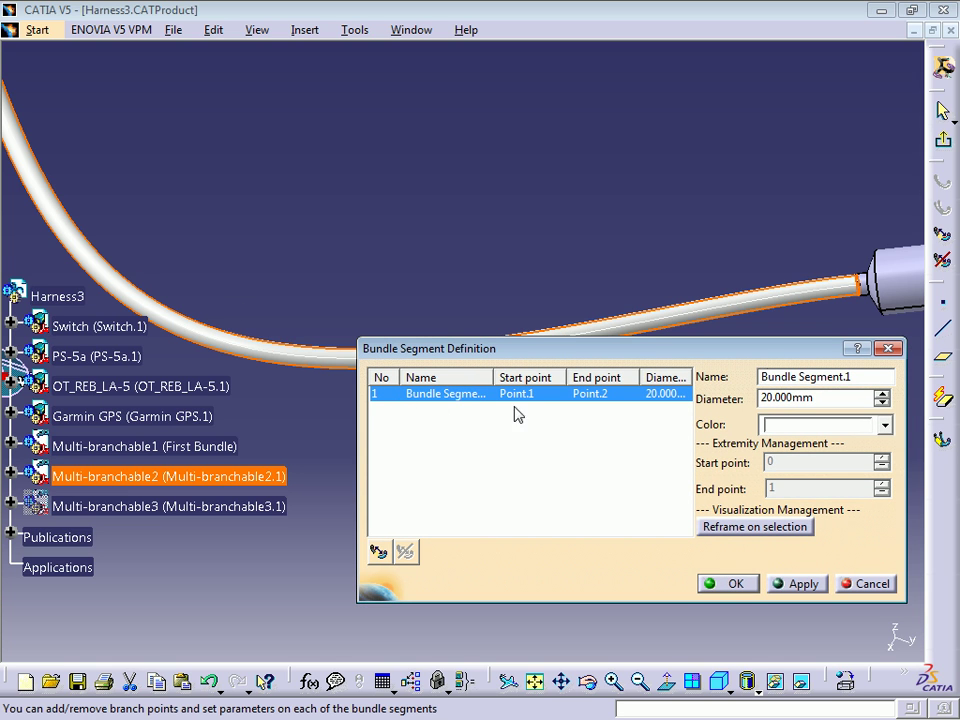
{"action": "left_click", "coordinate": [378, 553]}
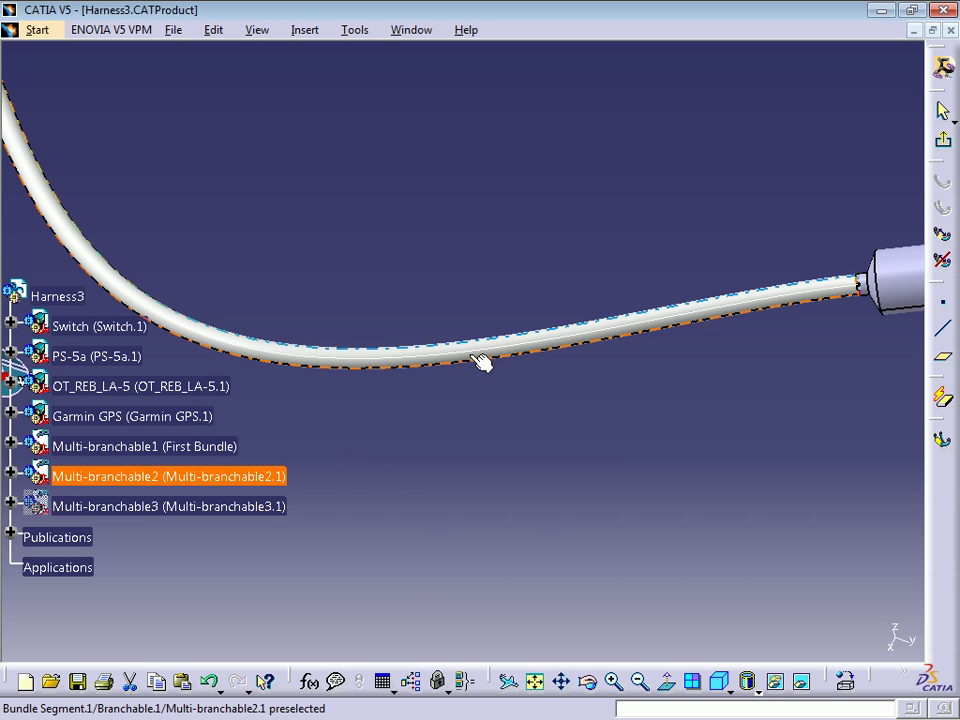
{"action": "left_click", "coordinate": [480, 358]}
{"action": "mouse_move", "coordinate": [474, 356]}
{"action": "left_mouse_down"}
{"action": "mouse_move", "coordinate": [377, 364]}
{"action": "mouse_move", "coordinate": [388, 361]}
{"action": "left_mouse_up"}
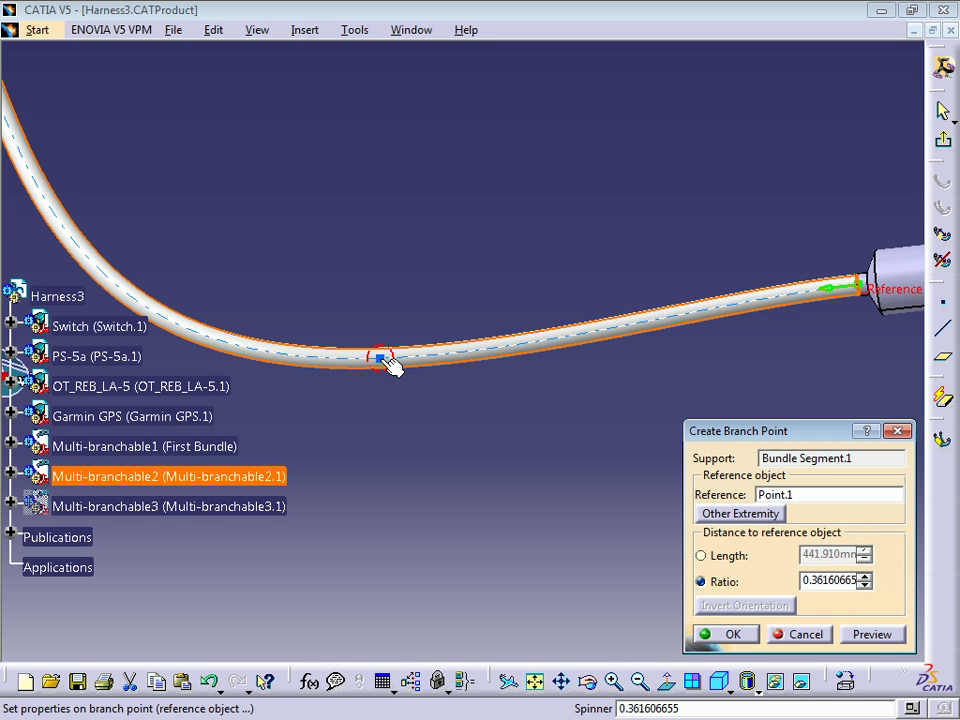
{"action": "left_click_drag", "start_coordinate": [391, 365], "coordinate": [391, 365]}
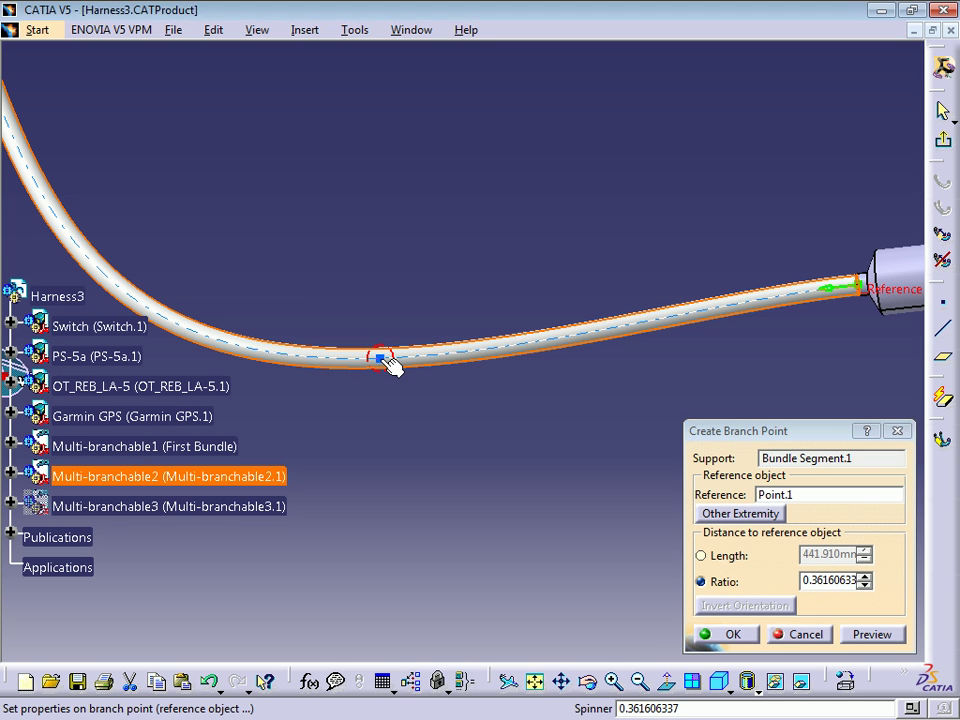
{"action": "left_click", "coordinate": [735, 636]}
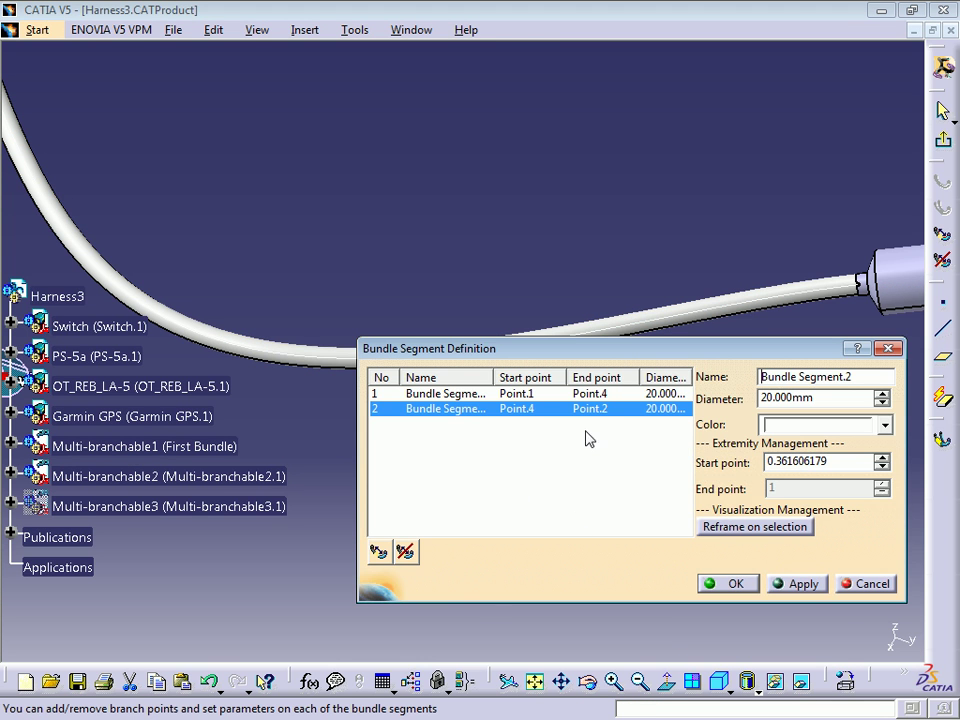
Step: Set Bundle Segment.1 to 20 mm and Bundle Segment.2 to 10 mm diameter
{"action": "left_click_drag", "start_coordinate": [607, 350], "coordinate": [548, 429]}
{"action": "left_click", "coordinate": [450, 473]}
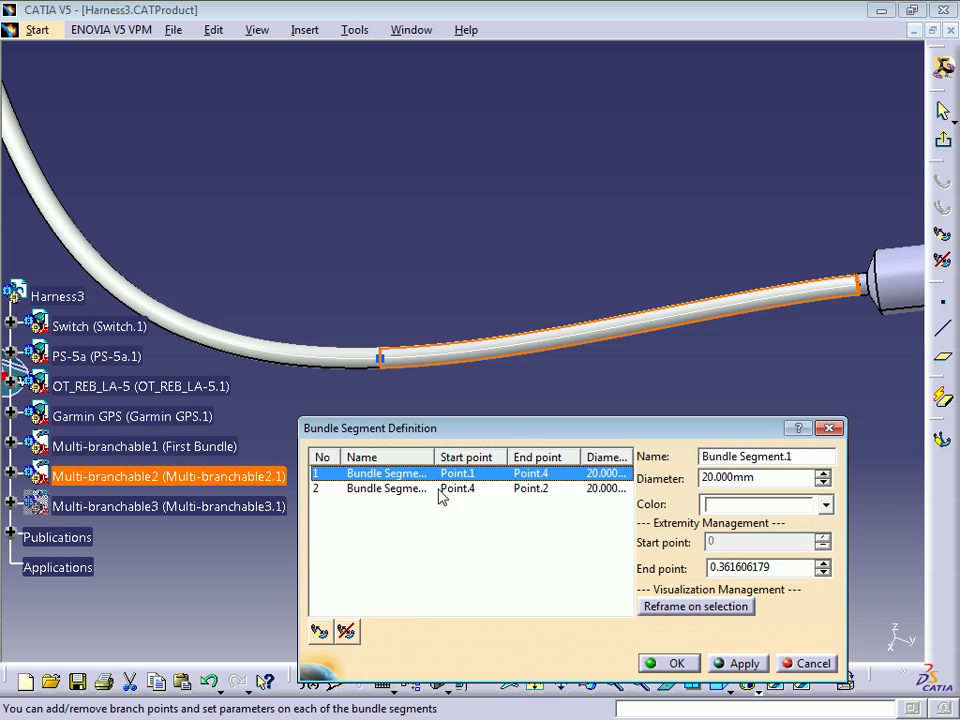
{"action": "left_click", "coordinate": [411, 474]}
{"action": "left_click", "coordinate": [566, 474]}
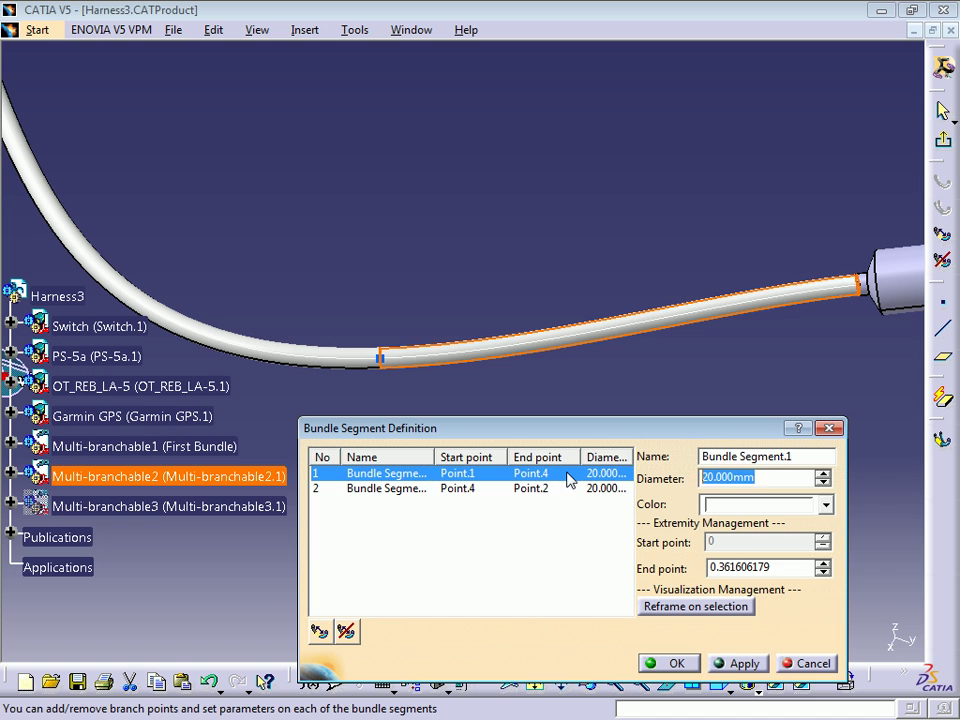
{"action": "type", "text": "15"}
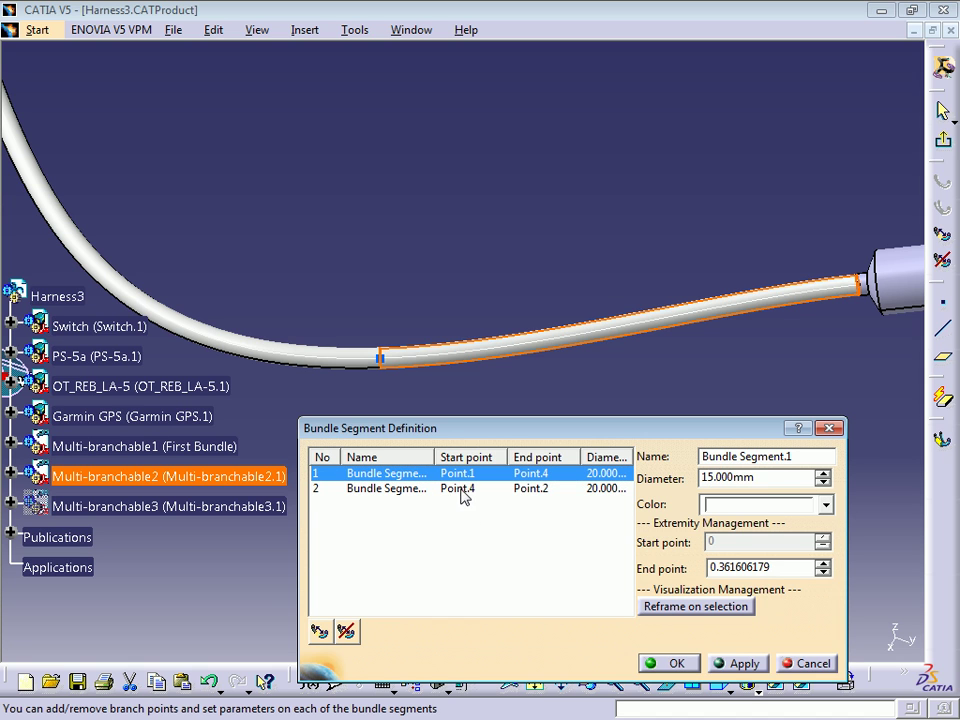
{"action": "left_click", "coordinate": [459, 489]}
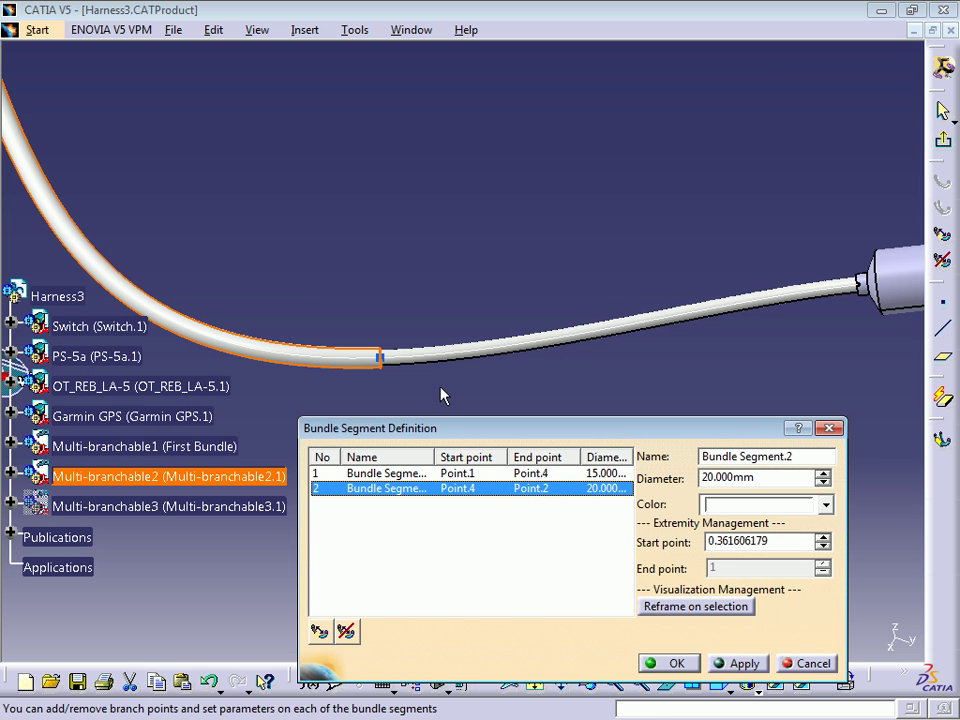
{"action": "left_click_drag", "start_coordinate": [780, 478], "coordinate": [703, 478]}
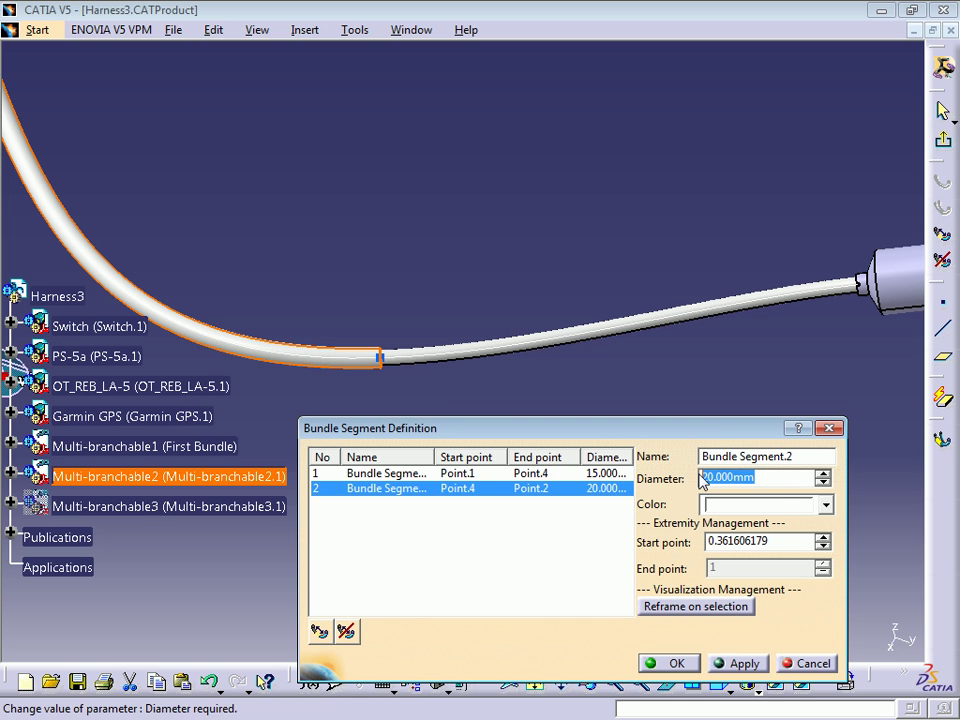
{"action": "type", "text": "10"}
{"action": "left_click", "coordinate": [550, 473]}
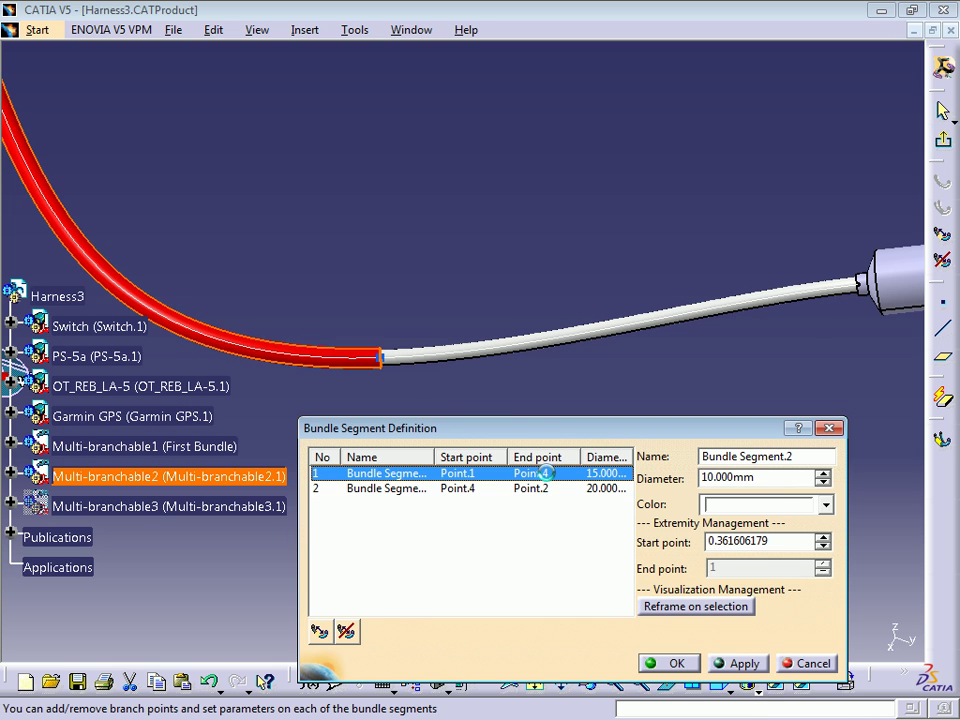
{"action": "left_click_drag", "start_coordinate": [759, 476], "coordinate": [680, 472]}
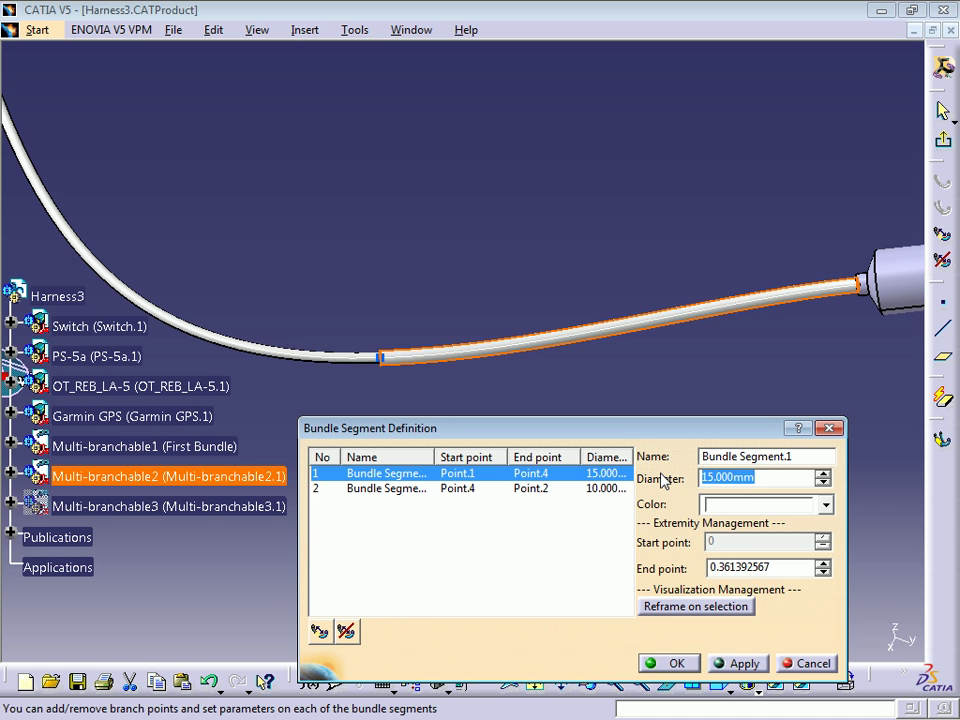
{"action": "type", "text": "20"}
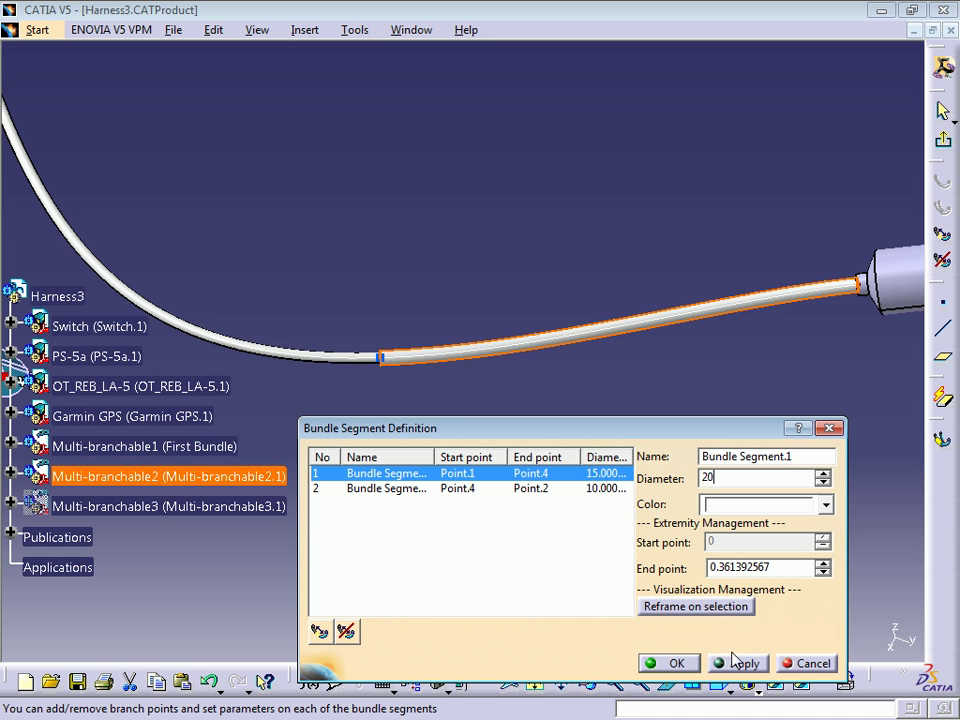
{"action": "left_click", "coordinate": [689, 659]}
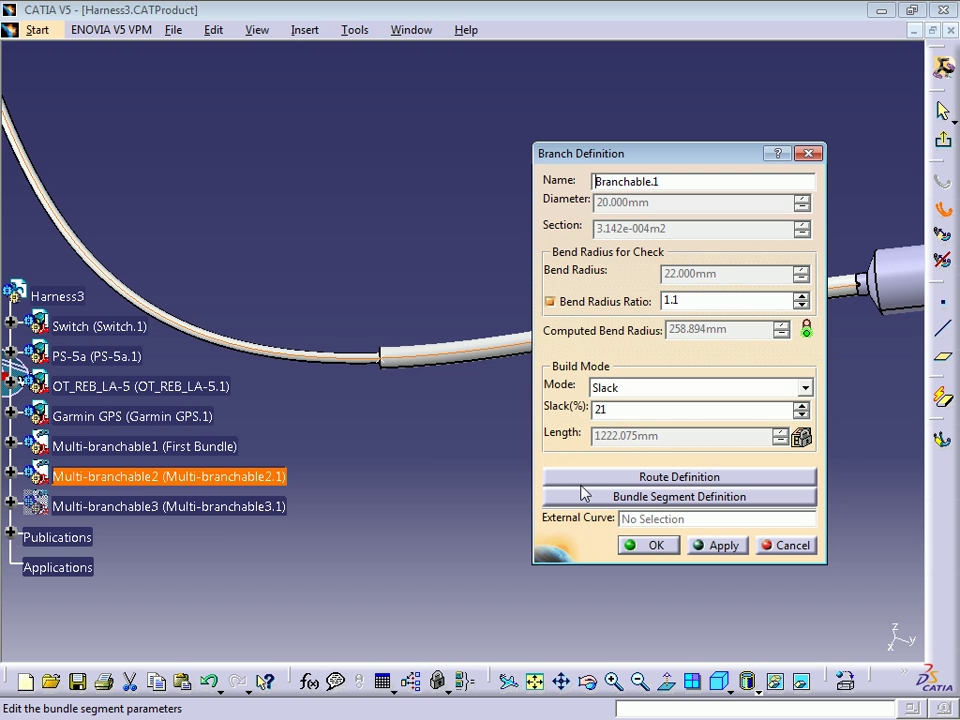
Step: Review the segment and route definitions unchanged, then close Multi-branchable2's Branch Definition
{"action": "left_click", "coordinate": [624, 497]}
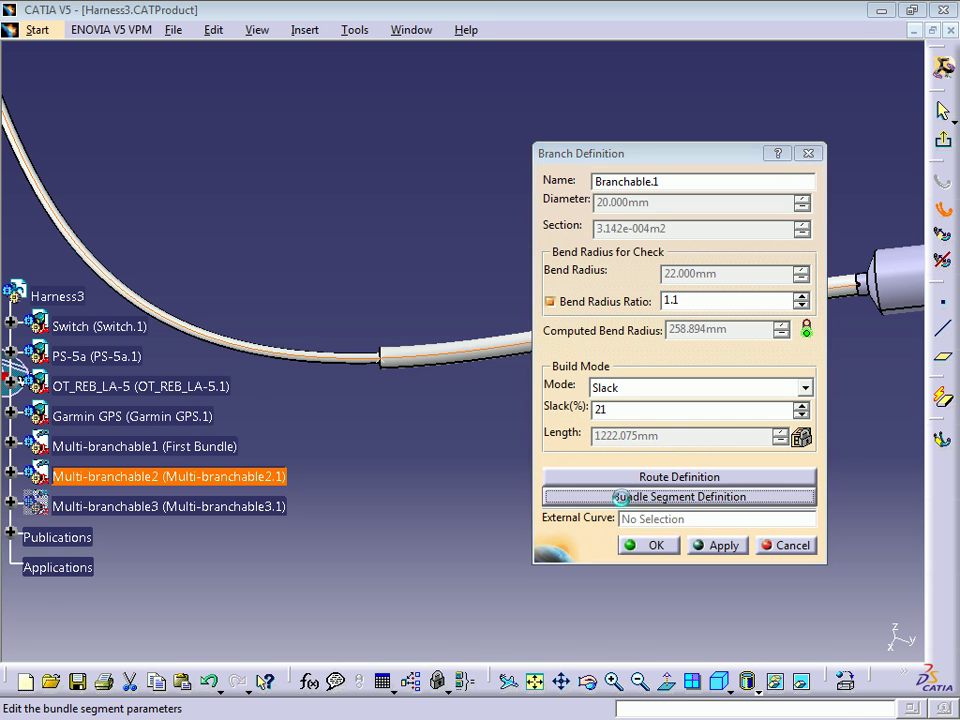
{"action": "middle_click_drag", "start_coordinate": [408, 405], "coordinate": [540, 403]}
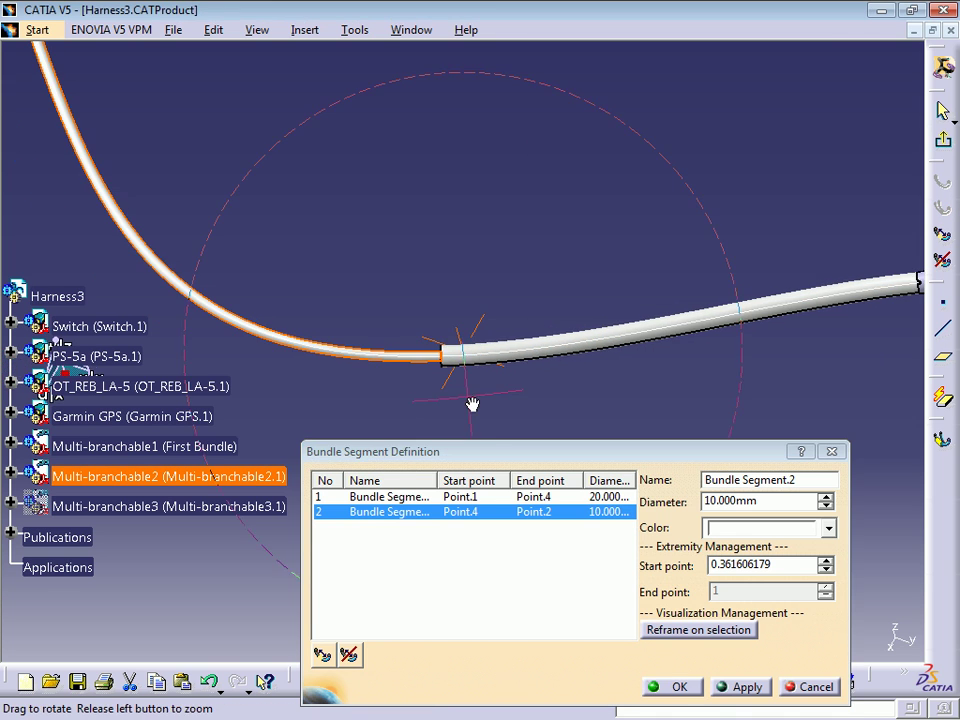
{"action": "left_click", "coordinate": [719, 688]}
{"action": "left_click", "coordinate": [643, 479]}
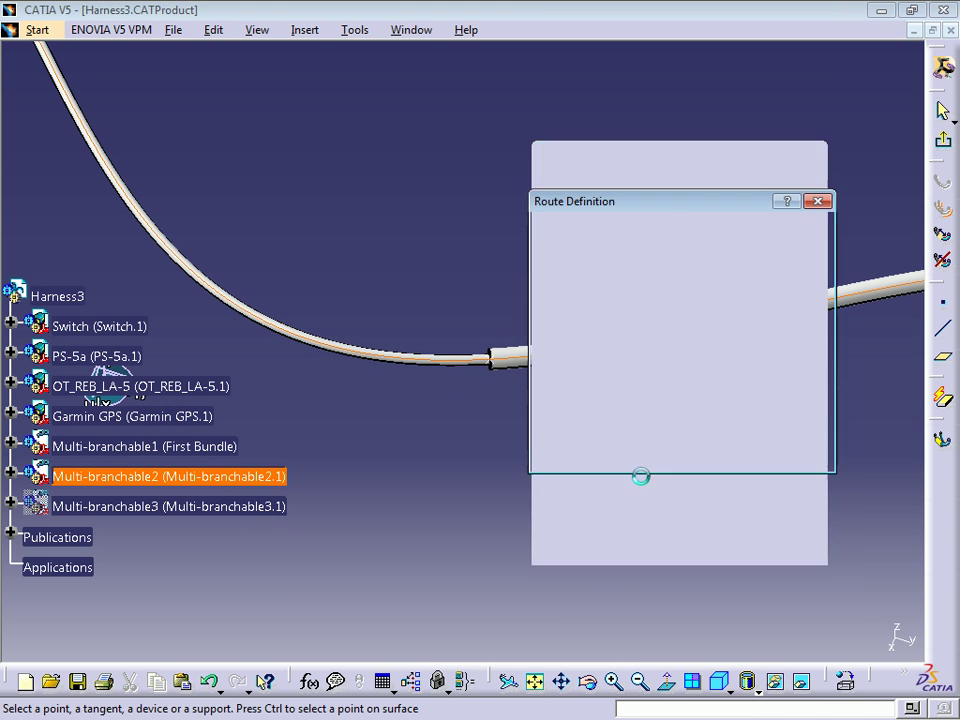
{"action": "mouse_move", "coordinate": [479, 418]}
{"action": "middle_mouse_down"}
{"action": "mouse_move", "coordinate": [420, 515]}
{"action": "mouse_move", "coordinate": [443, 503]}
{"action": "mouse_move", "coordinate": [625, 485]}
{"action": "middle_mouse_up"}
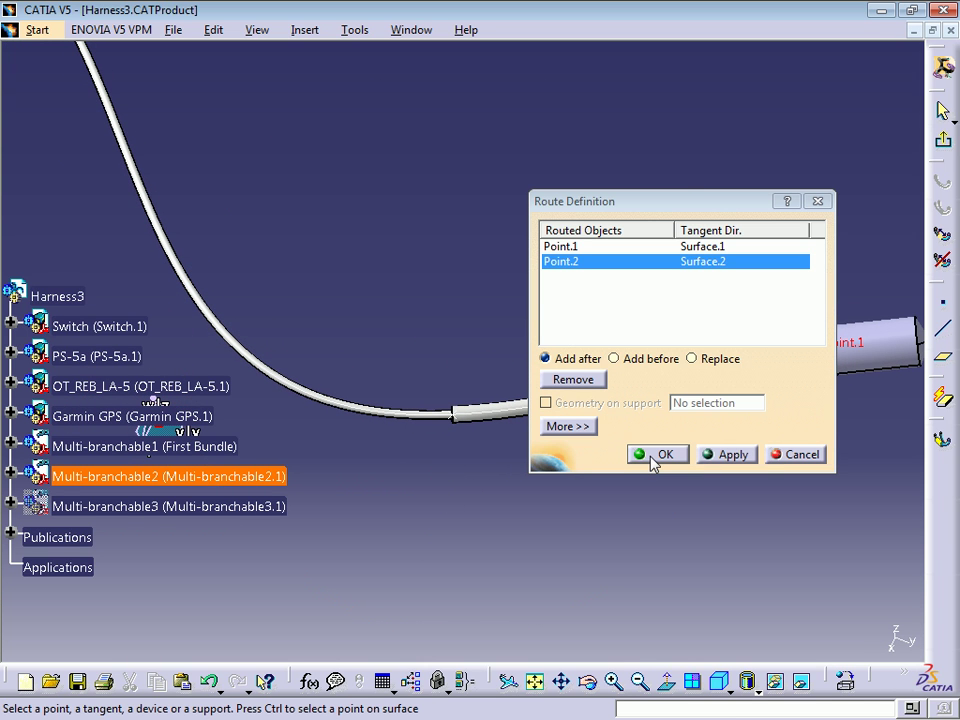
{"action": "left_click", "coordinate": [650, 455]}
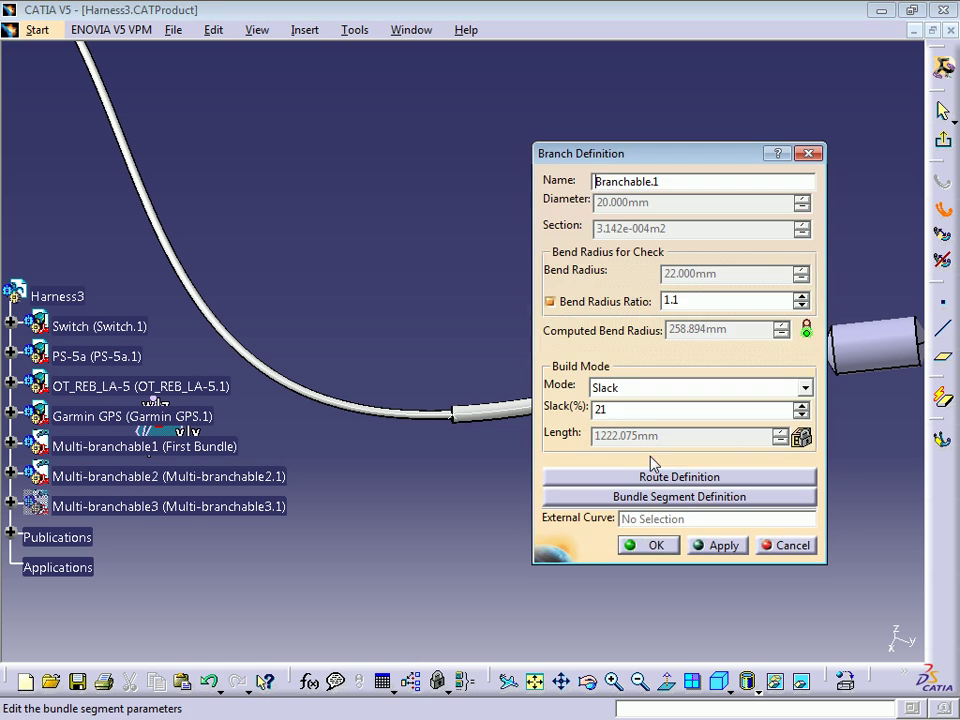
{"action": "left_click", "coordinate": [645, 543]}
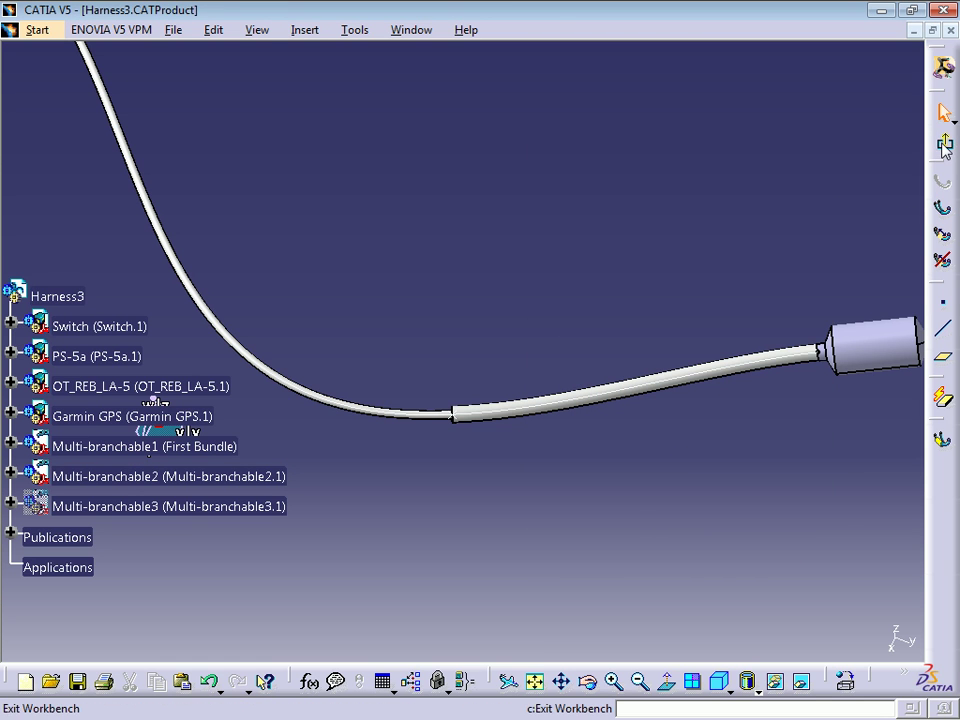
Step: Exit the second bundle's environment and start a new multi-branchable bundle
{"action": "left_click", "coordinate": [942, 207]}
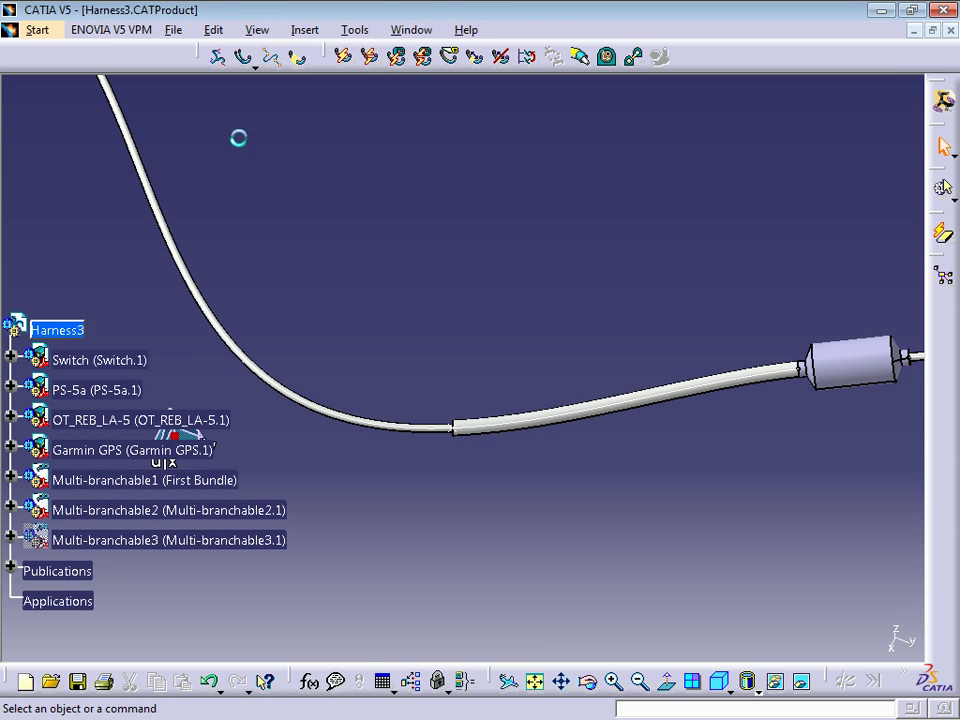
{"action": "left_click", "coordinate": [247, 58]}
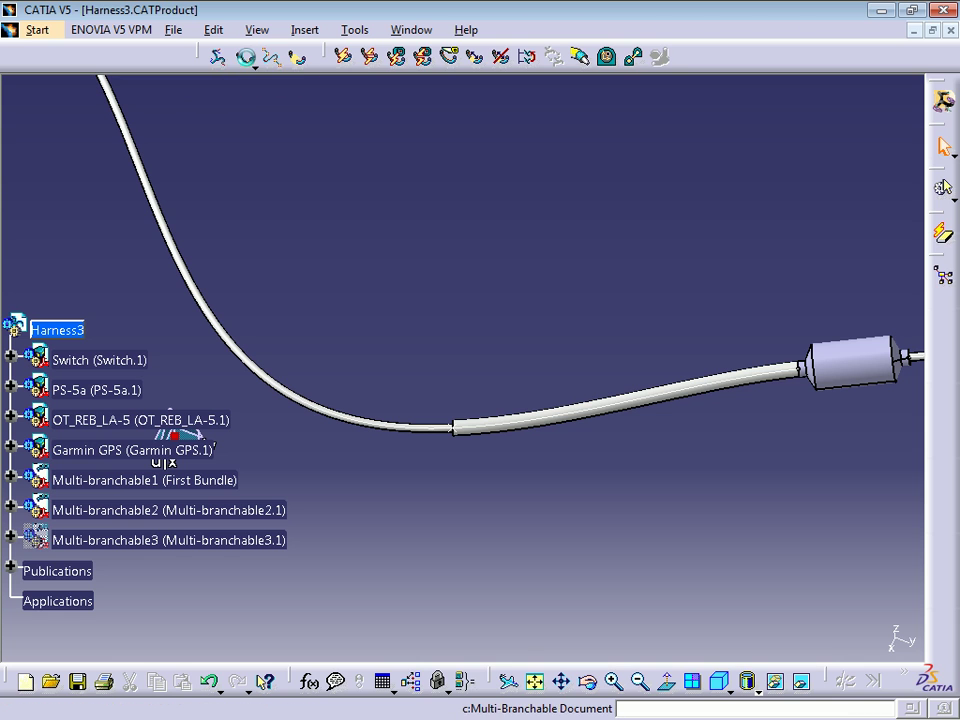
{"action": "middle_click_drag", "start_coordinate": [419, 222], "coordinate": [423, 324]}
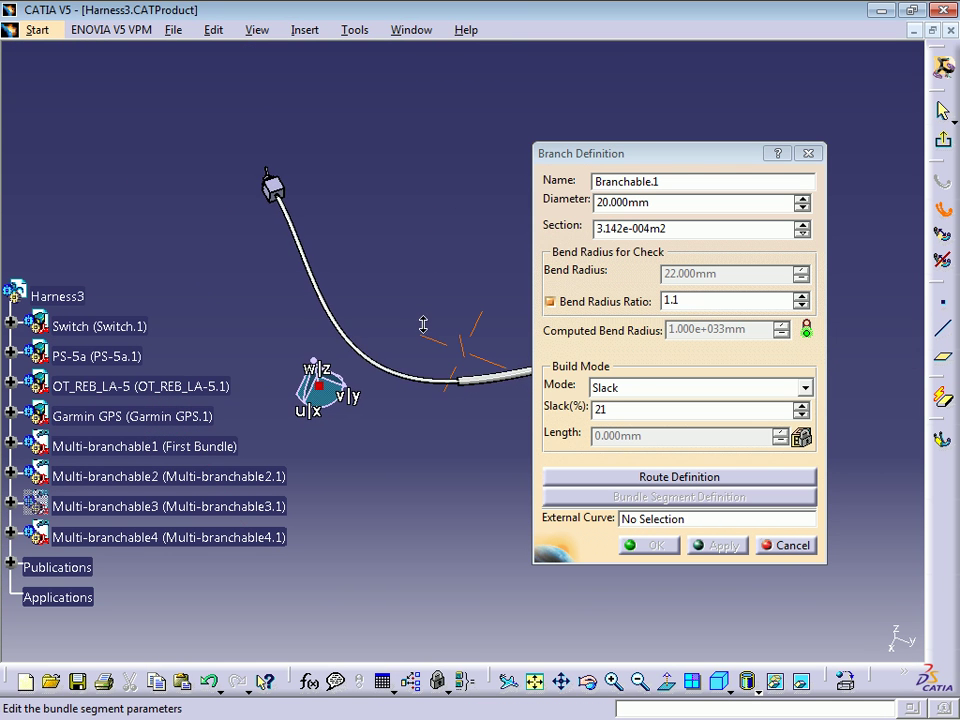
Step: Route Multi-branchable4 from a point on the second bundle to PS-5a
{"action": "left_click", "coordinate": [702, 477]}
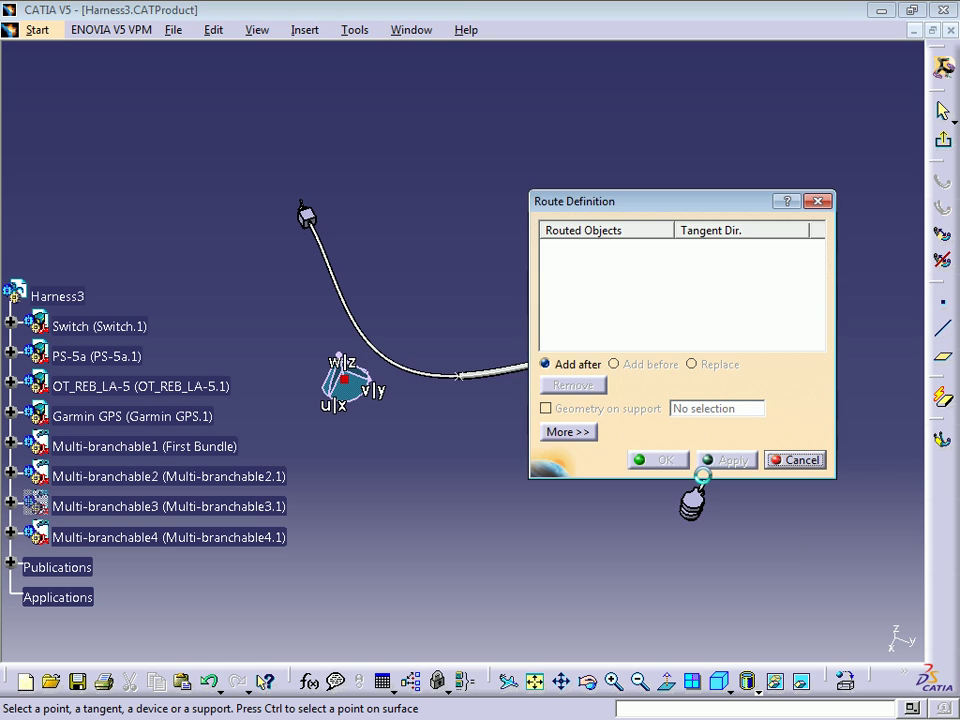
{"action": "left_click", "coordinate": [463, 378]}
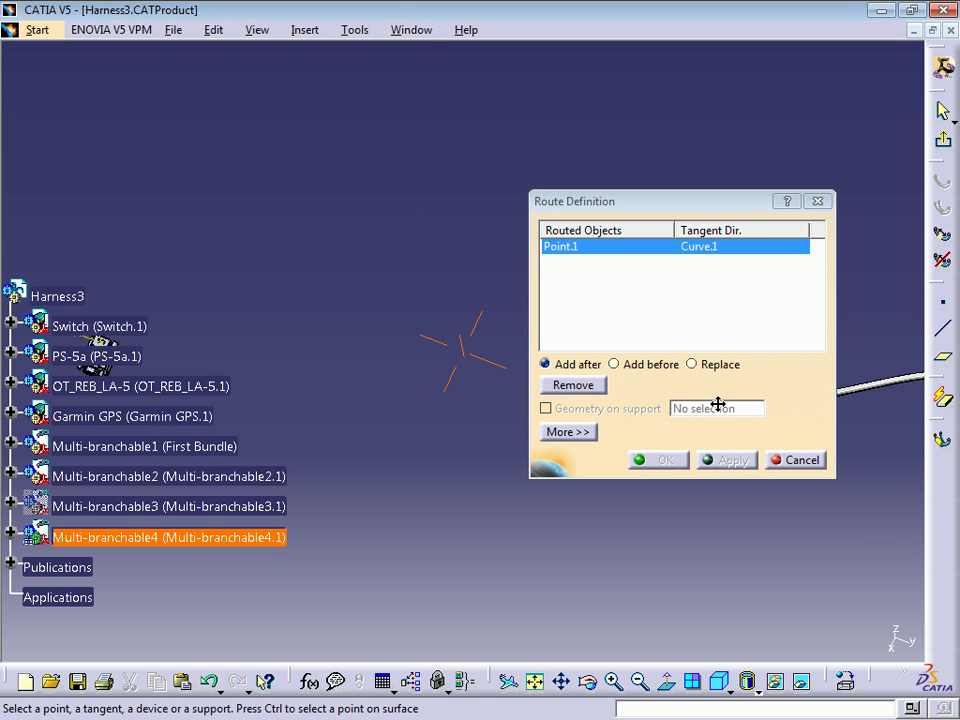
{"action": "left_click", "coordinate": [160, 355]}
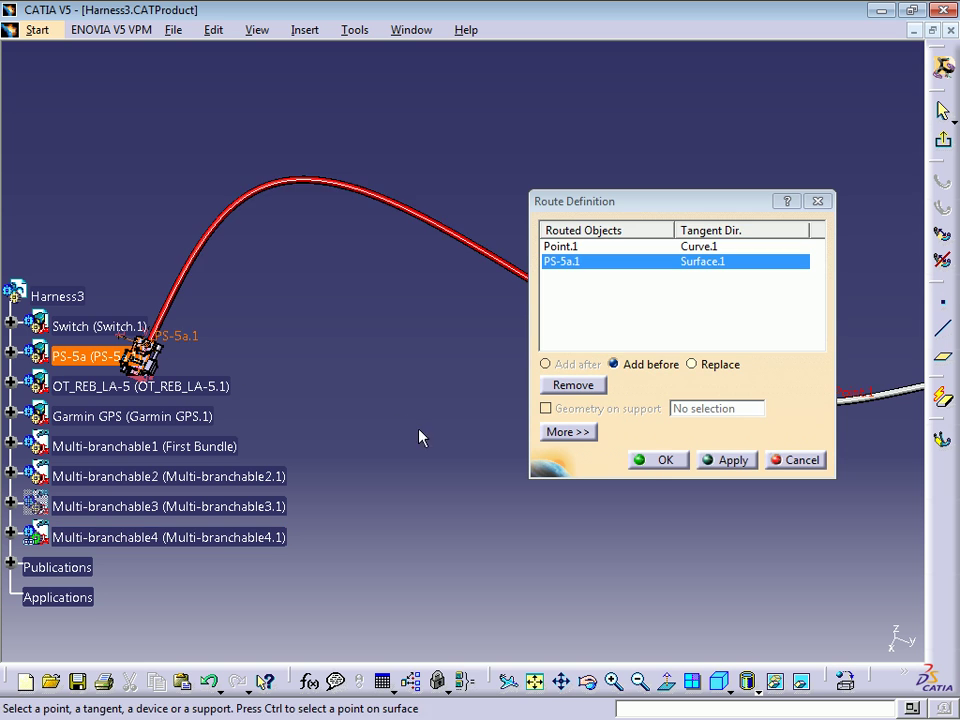
{"action": "mouse_move", "coordinate": [487, 454]}
{"action": "middle_mouse_down"}
{"action": "mouse_move", "coordinate": [347, 472]}
{"action": "mouse_move", "coordinate": [467, 214]}
{"action": "middle_mouse_up"}
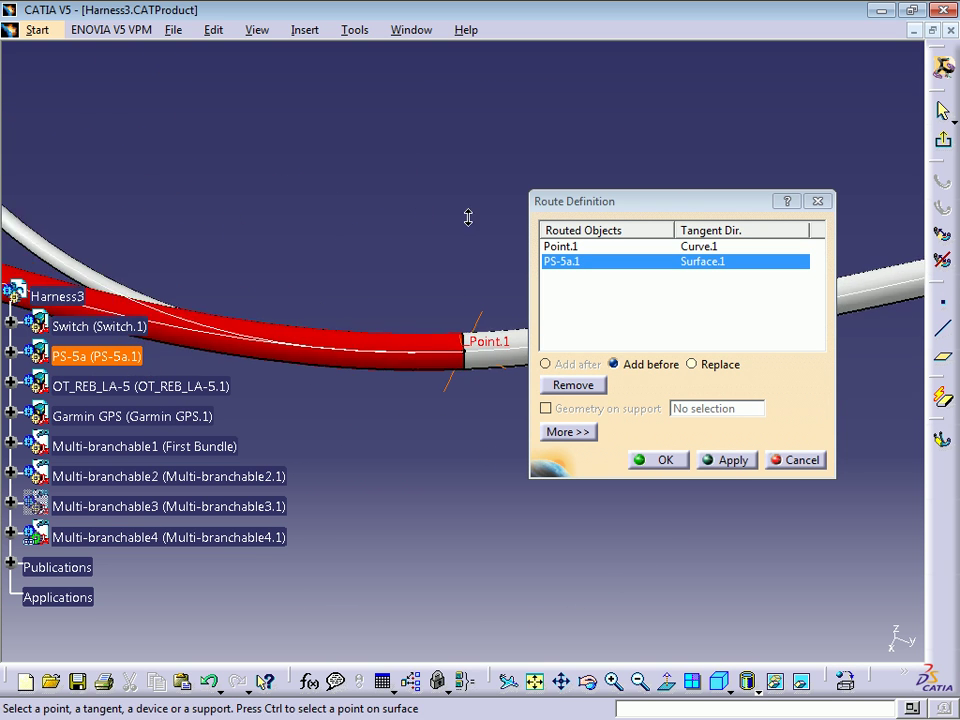
{"action": "left_click", "coordinate": [656, 462]}
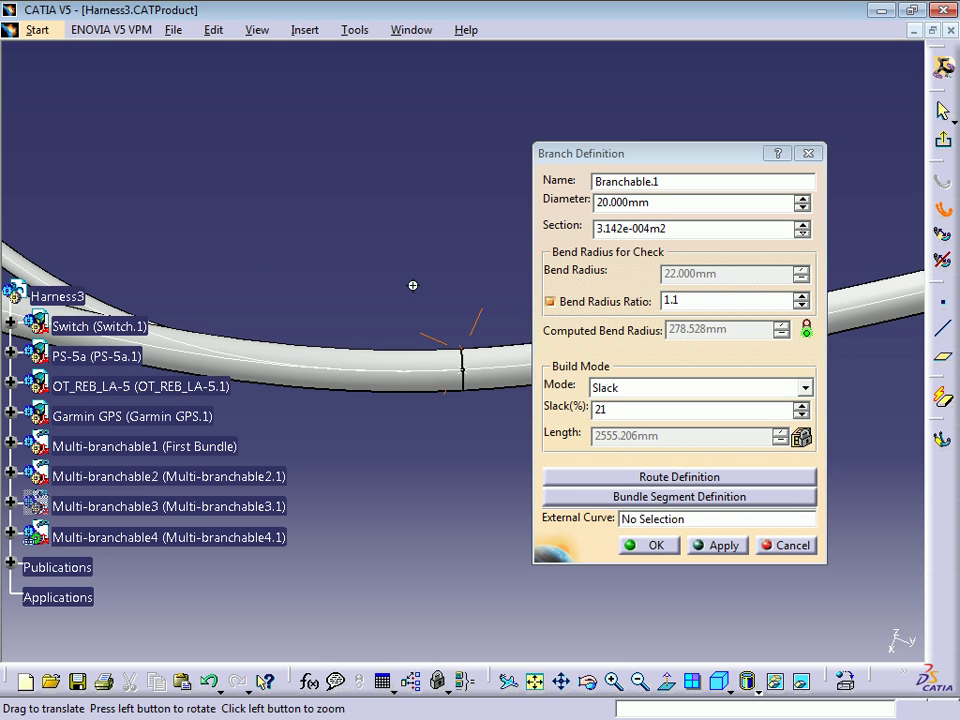
Step: Set the Multi-branchable4 branch diameter to 10 mm and apply it
{"action": "mouse_move", "coordinate": [471, 285]}
{"action": "middle_mouse_down"}
{"action": "mouse_move", "coordinate": [484, 312]}
{"action": "mouse_move", "coordinate": [396, 400]}
{"action": "middle_mouse_up"}
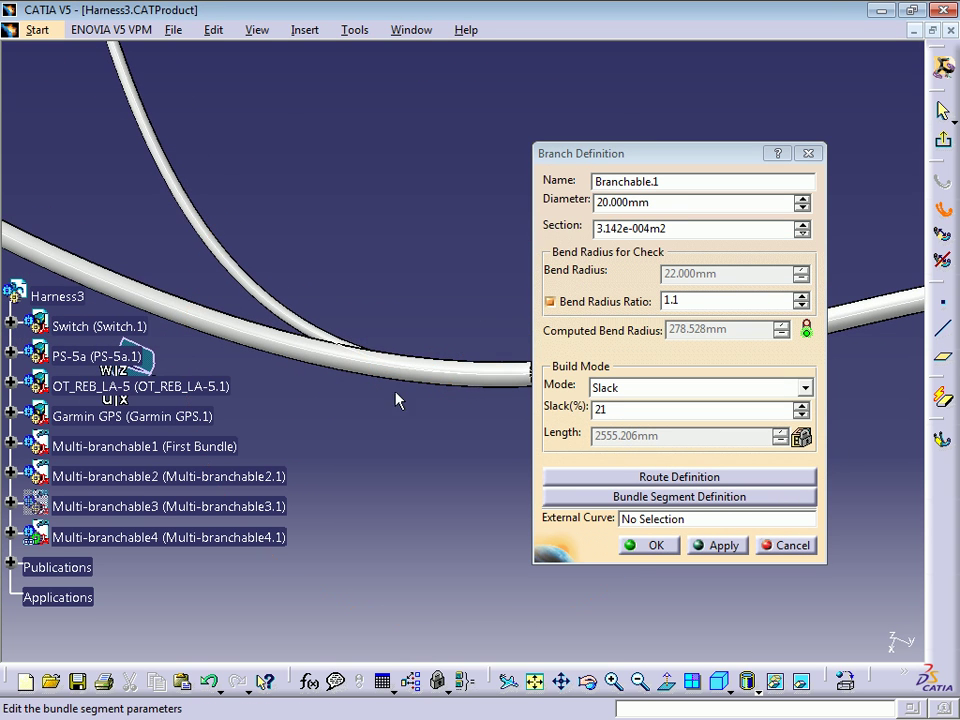
{"action": "double_click", "coordinate": [625, 202]}
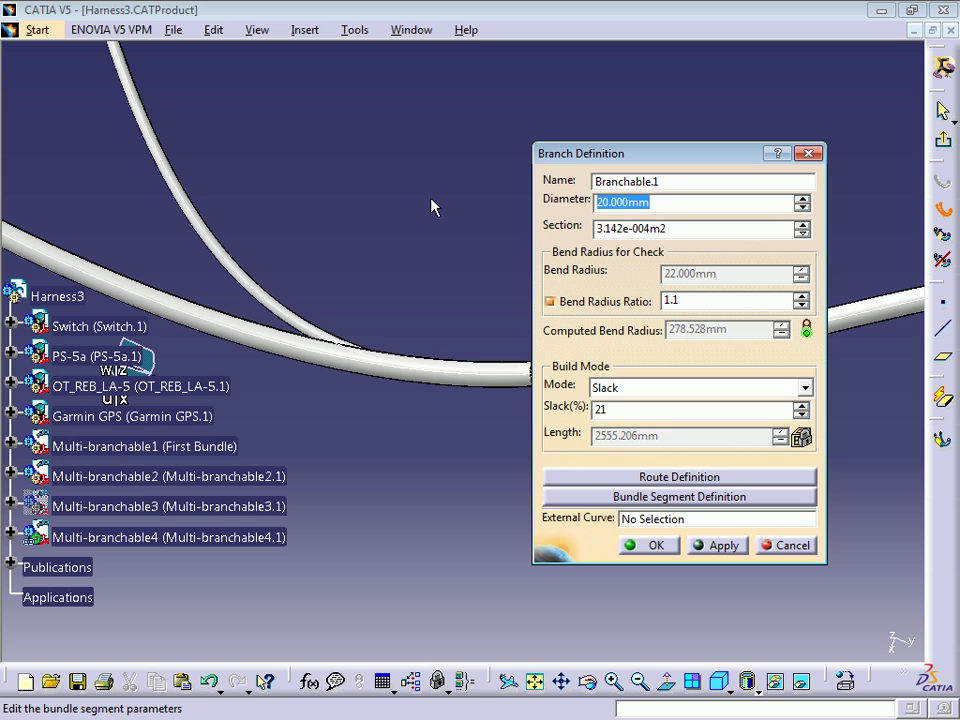
{"action": "type", "text": "10"}
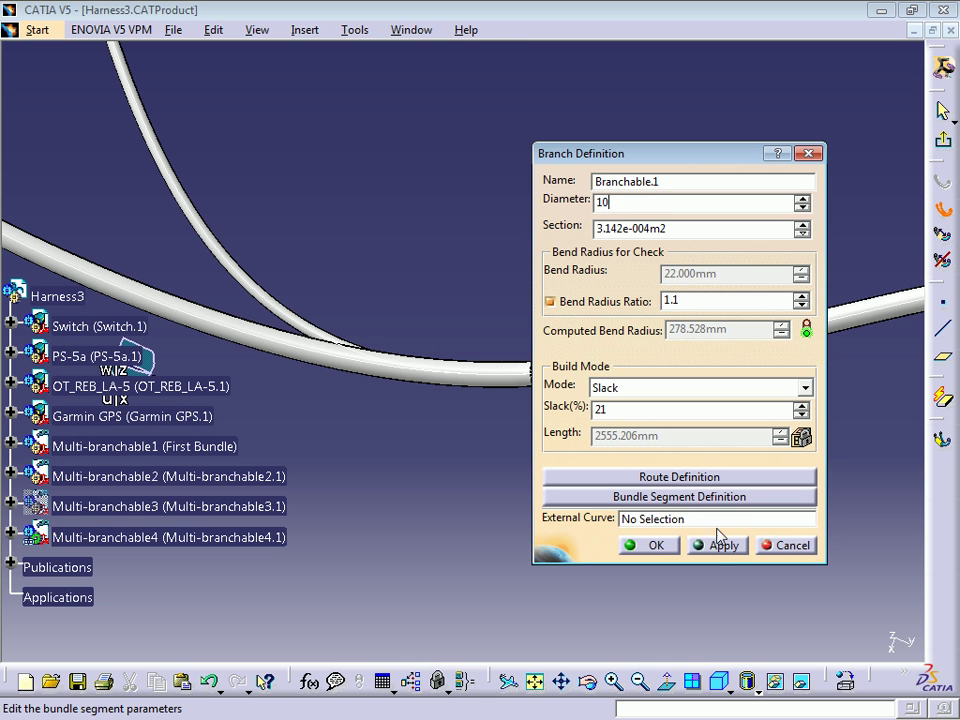
{"action": "left_click", "coordinate": [718, 540]}
{"action": "mouse_move", "coordinate": [290, 255]}
{"action": "middle_mouse_down"}
{"action": "mouse_move", "coordinate": [383, 432]}
{"action": "mouse_move", "coordinate": [414, 245]}
{"action": "mouse_move", "coordinate": [453, 192]}
{"action": "mouse_move", "coordinate": [606, 257]}
{"action": "middle_mouse_up"}
{"action": "left_click", "coordinate": [648, 545]}
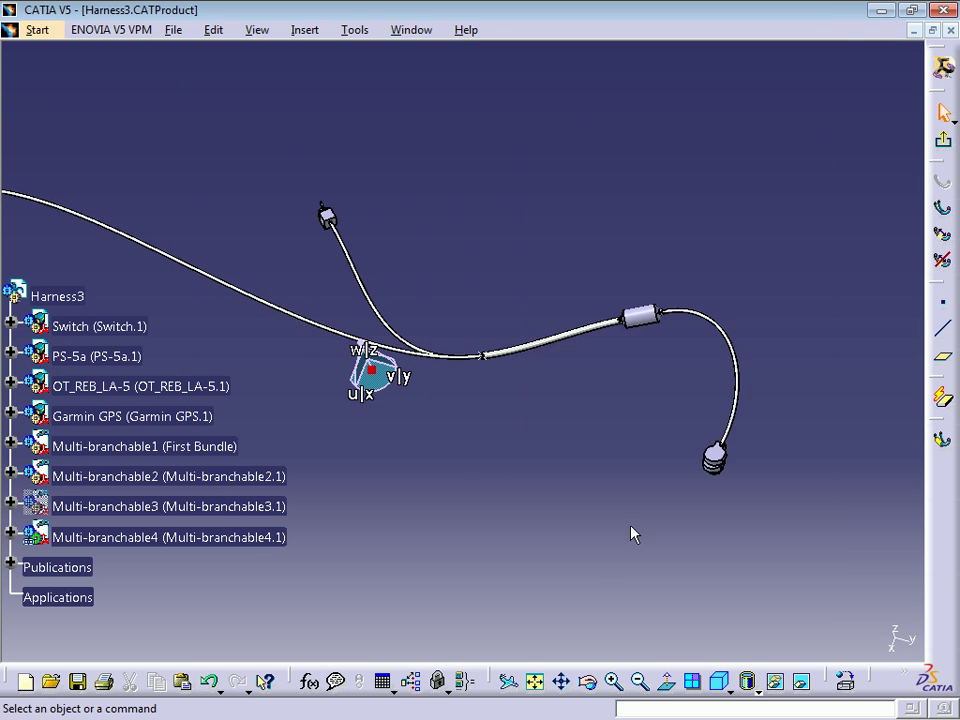
{"action": "mouse_move", "coordinate": [439, 343]}
{"action": "middle_mouse_down"}
{"action": "mouse_move", "coordinate": [395, 288]}
{"action": "mouse_move", "coordinate": [450, 364]}
{"action": "mouse_move", "coordinate": [750, 313]}
{"action": "mouse_move", "coordinate": [649, 377]}
{"action": "mouse_move", "coordinate": [563, 138]}
{"action": "mouse_move", "coordinate": [701, 306]}
{"action": "mouse_move", "coordinate": [546, 311]}
{"action": "mouse_move", "coordinate": [651, 262]}
{"action": "middle_mouse_up"}
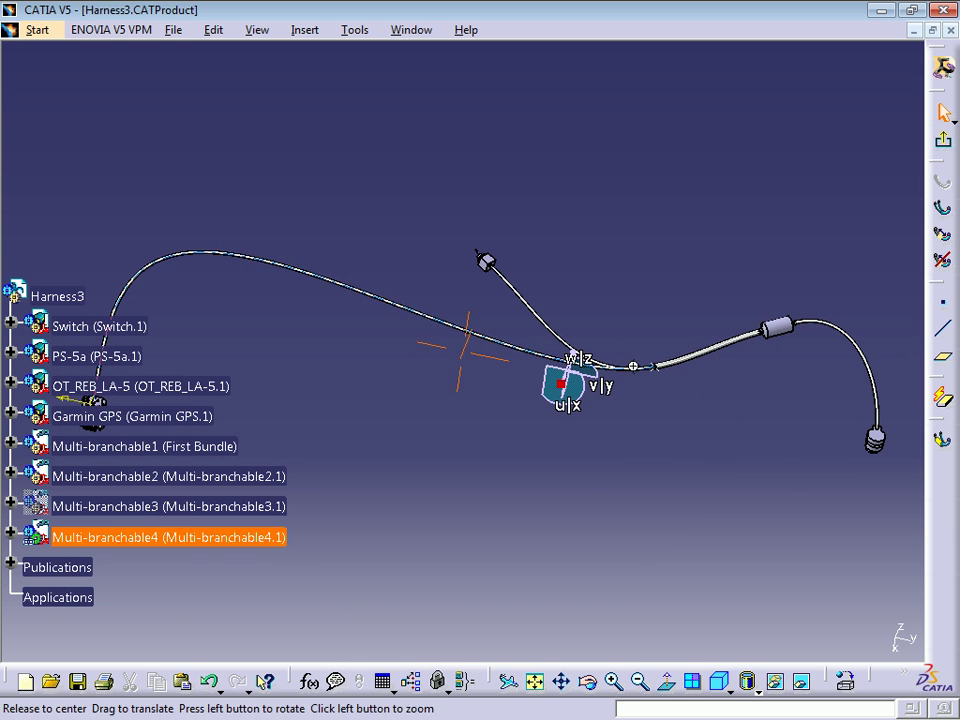
{"action": "mouse_move", "coordinate": [613, 437]}
{"action": "middle_mouse_down"}
{"action": "mouse_move", "coordinate": [572, 429]}
{"action": "mouse_move", "coordinate": [476, 347]}
{"action": "middle_mouse_up"}
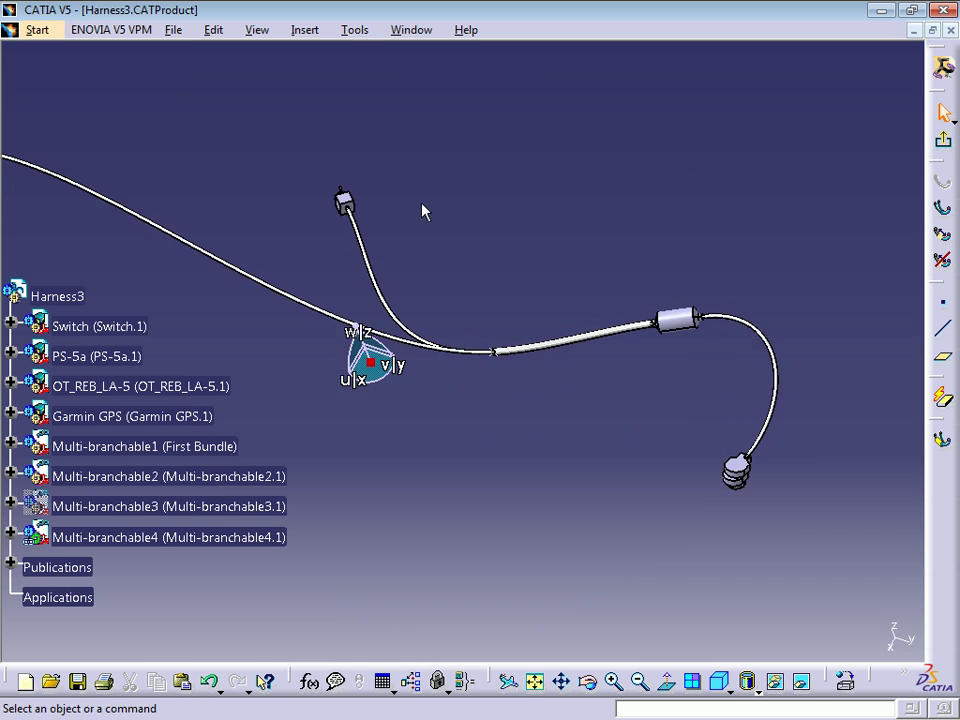
{"action": "mouse_move", "coordinate": [424, 210]}
{"action": "middle_mouse_down"}
{"action": "mouse_move", "coordinate": [617, 225]}
{"action": "mouse_move", "coordinate": [591, 291]}
{"action": "mouse_move", "coordinate": [586, 400]}
{"action": "middle_mouse_up"}
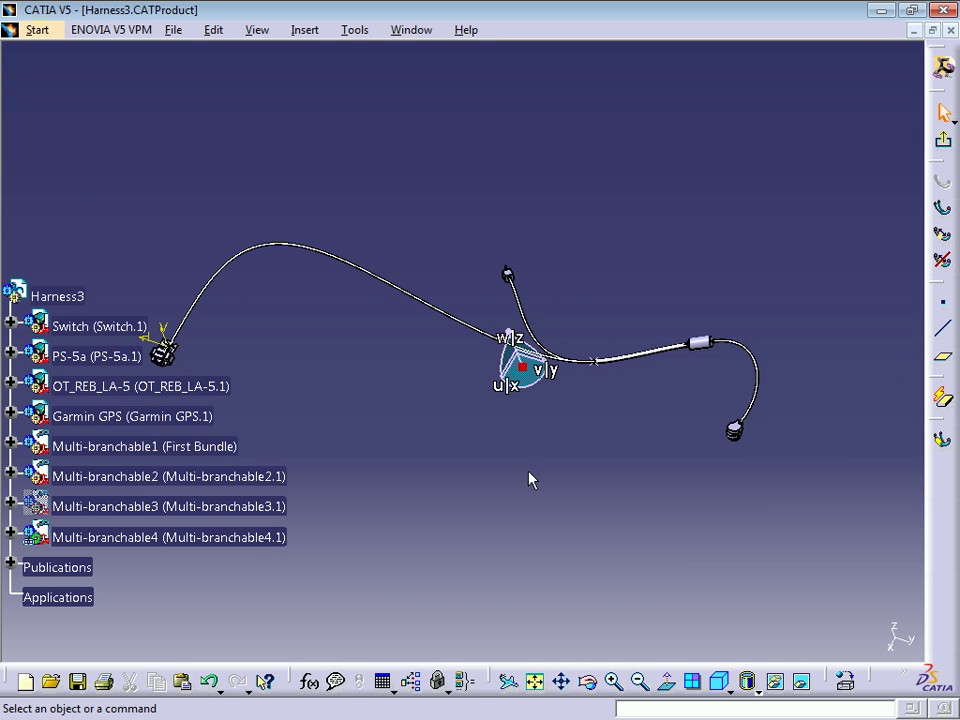
{"action": "middle_click_drag", "start_coordinate": [530, 480], "coordinate": [410, 527]}
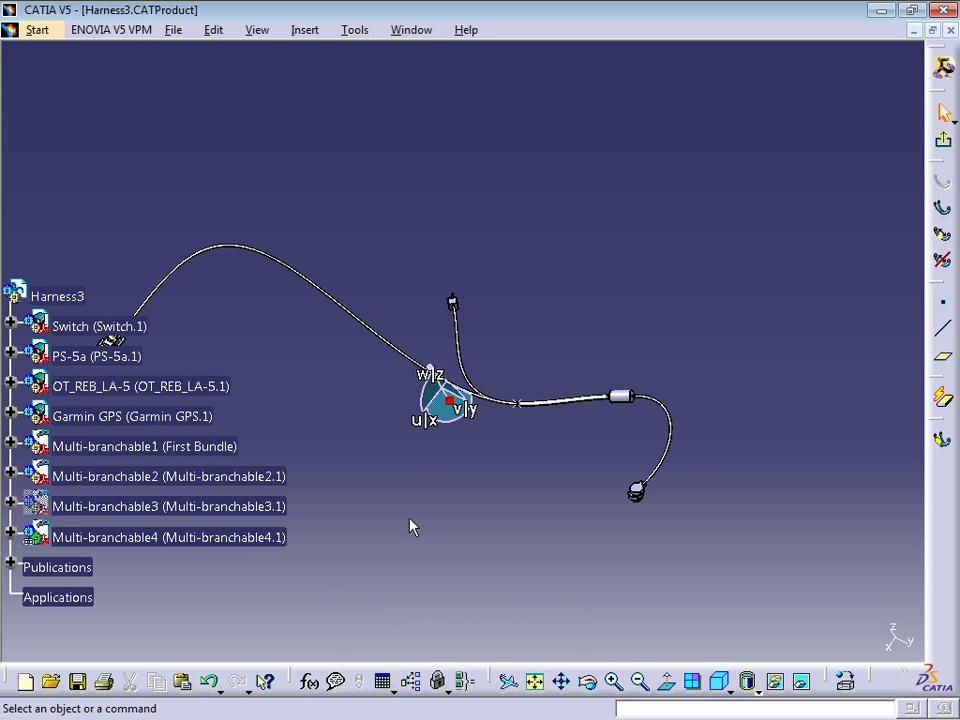